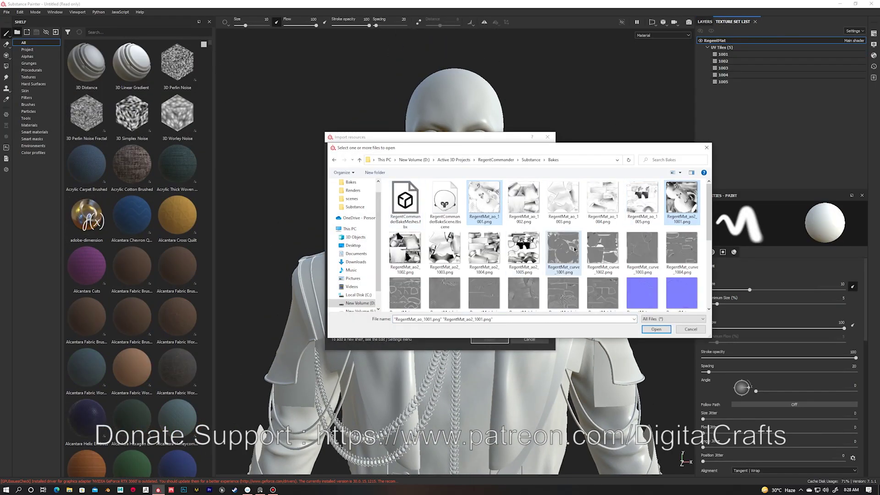
Import the nine RegentMat baked maps and assign RegentMat_curve as the curvature map.
left_click(563, 250, "ctrl")
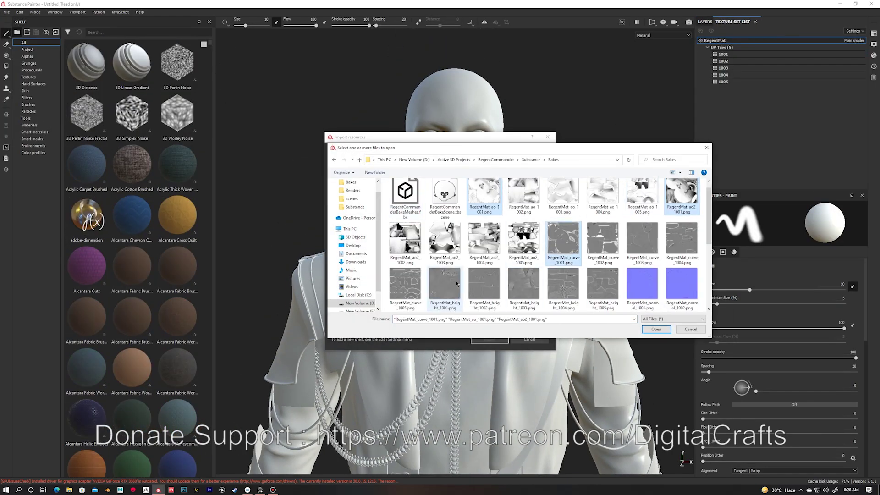
scroll(564, 250, "down", 3)
scroll(564, 249, "down", 2)
key("Return")
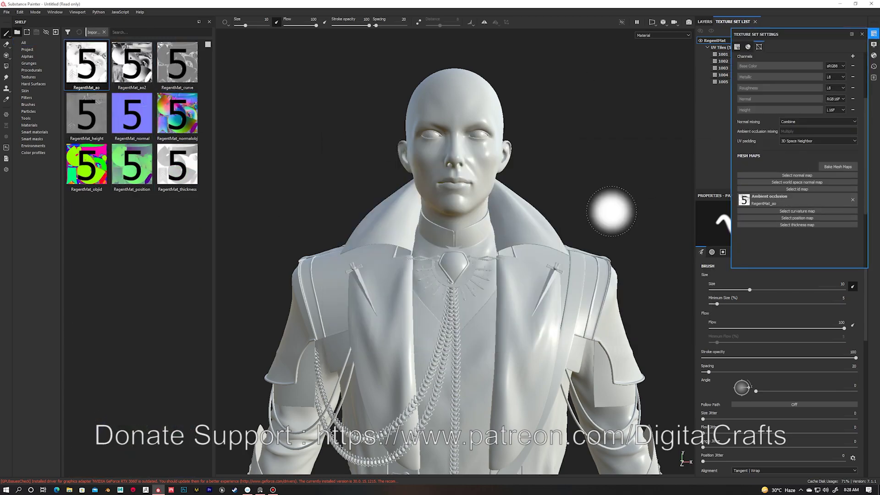
left_click_drag(177, 63, 785, 214)
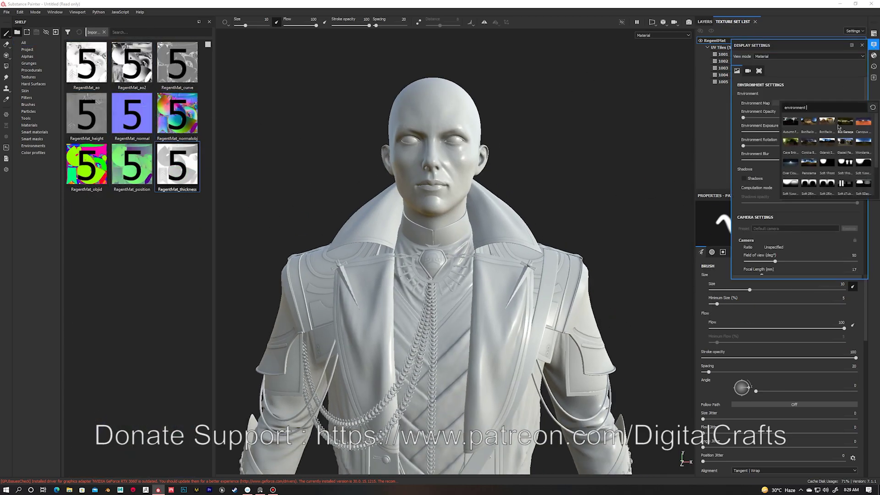
Rotate the environment lighting, use high-quality anisotropic filtering, and set field of view to 51.
right_click_drag(504, 140, 543, 140, "shift")
scroll(741, 195, "down", 5)
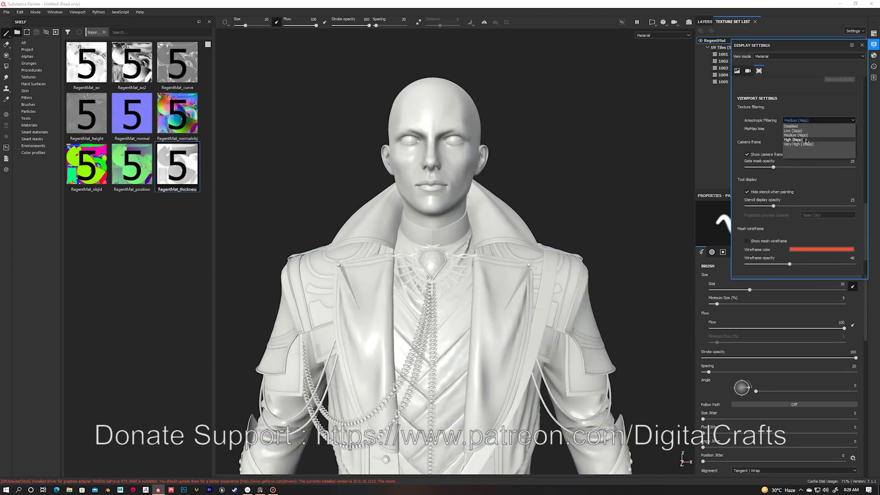
left_click(806, 140)
scroll(586, 160, "up", 3)
left_click(700, 26)
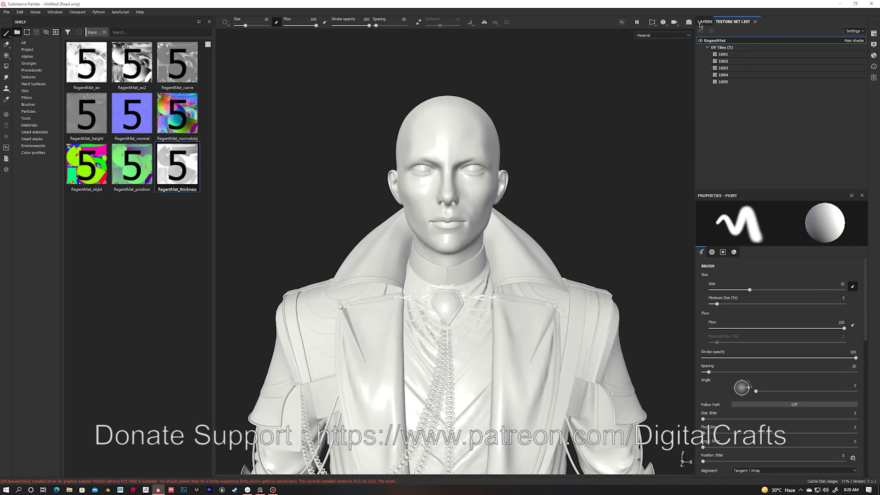
left_click(874, 44)
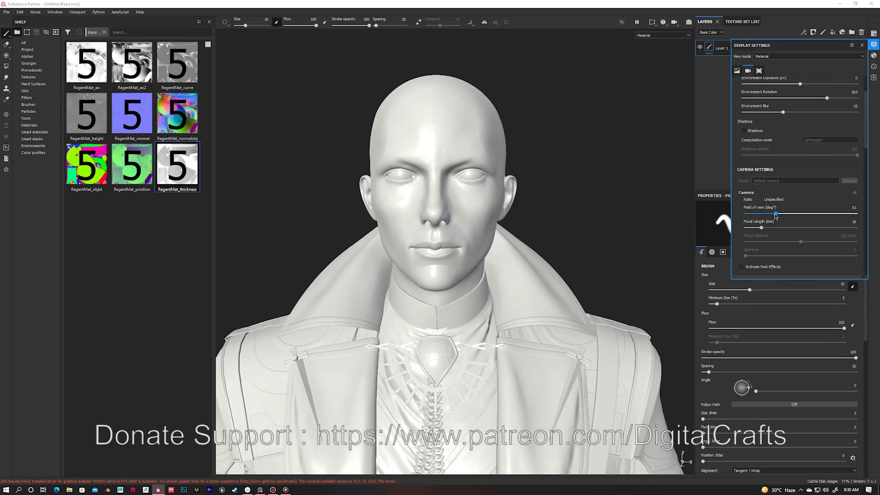
left_click_drag(772, 214, 761, 214)
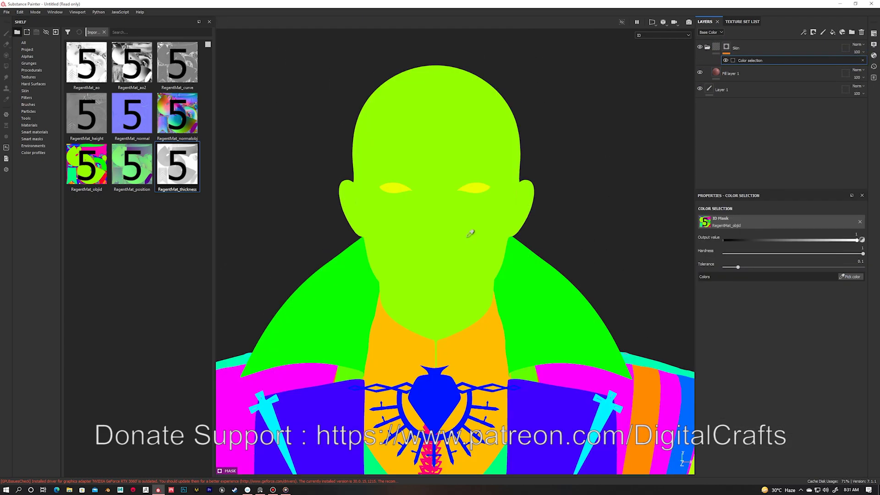
Give the base skin fill layer a lighter, less saturated tan colour.
left_click(493, 231)
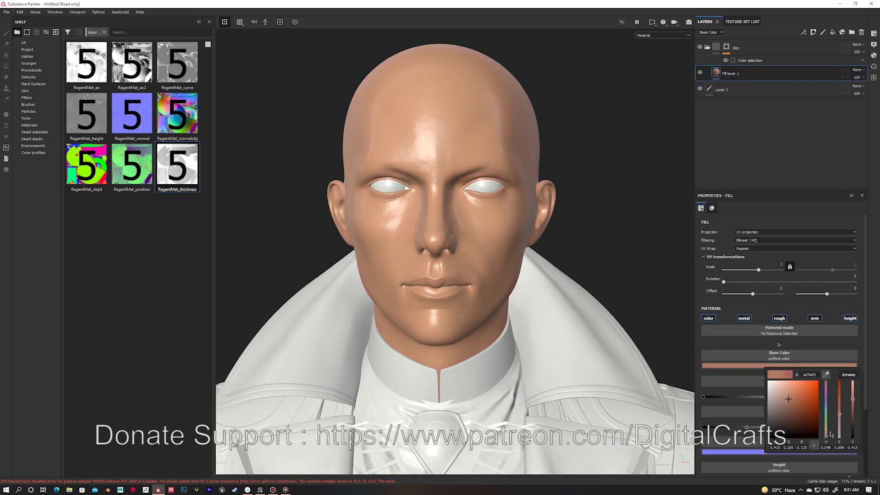
left_click(772, 365)
left_click(771, 398)
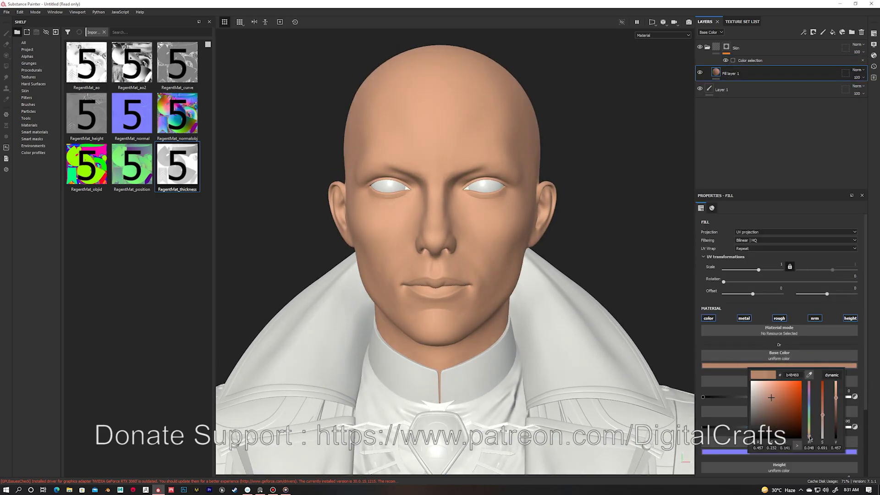
Mask the red skin layer with an ambient occlusion generator and a BnW Spots 2 fill.
left_click(814, 32)
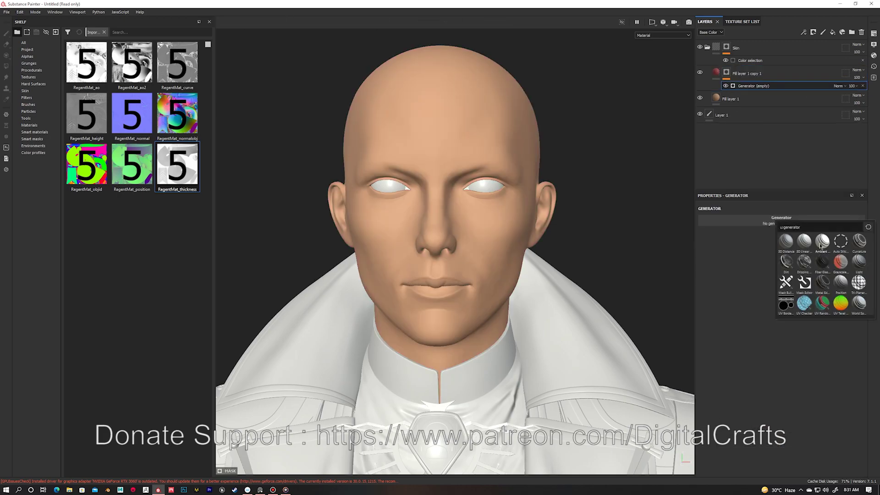
left_click(780, 239)
left_click(804, 32)
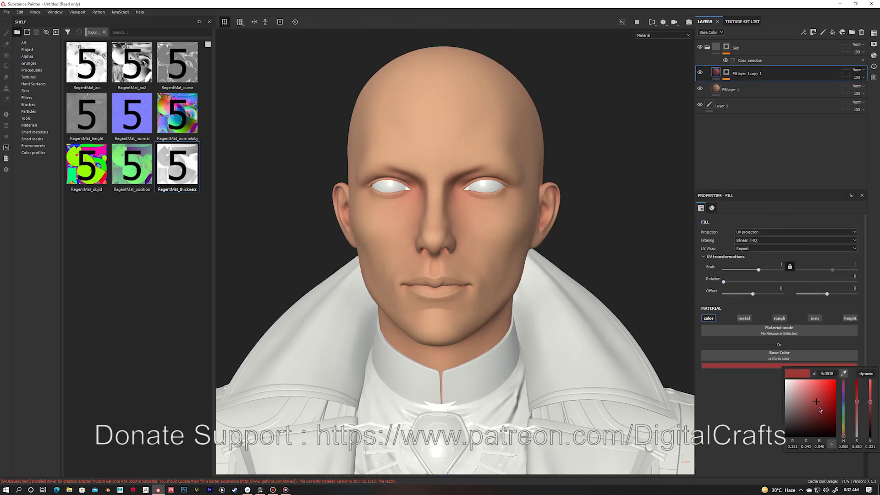
left_click(31, 70)
left_click_drag(177, 164, 779, 319)
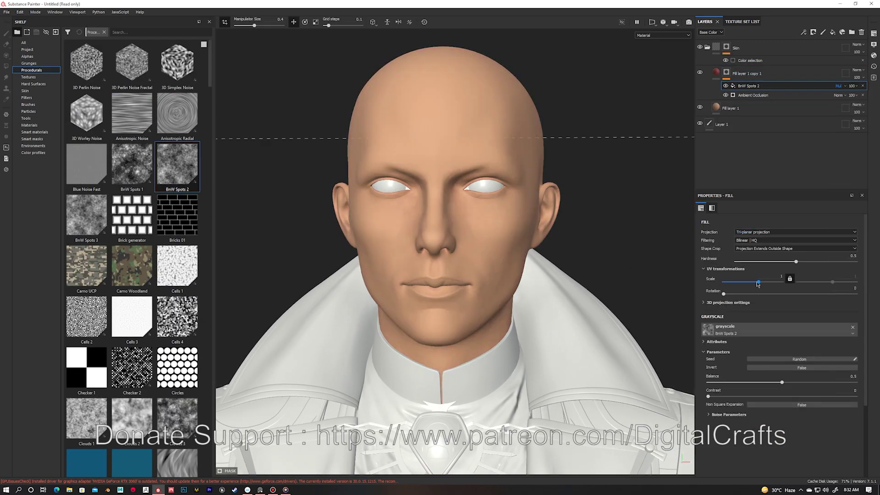
Add another red variation layer, trying larger BnW Spots 3, Dirt 3, then Clouds masks.
right_click(827, 91)
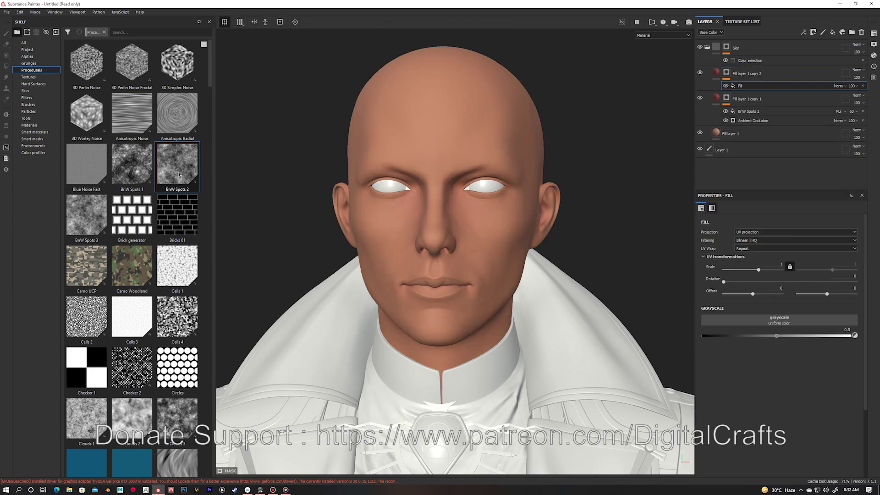
left_click_drag(767, 270, 762, 272)
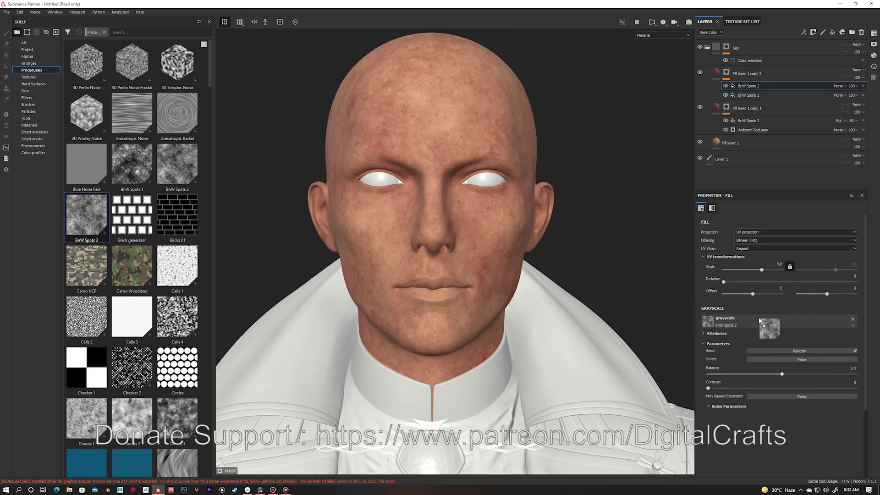
left_click_drag(759, 321, 761, 322)
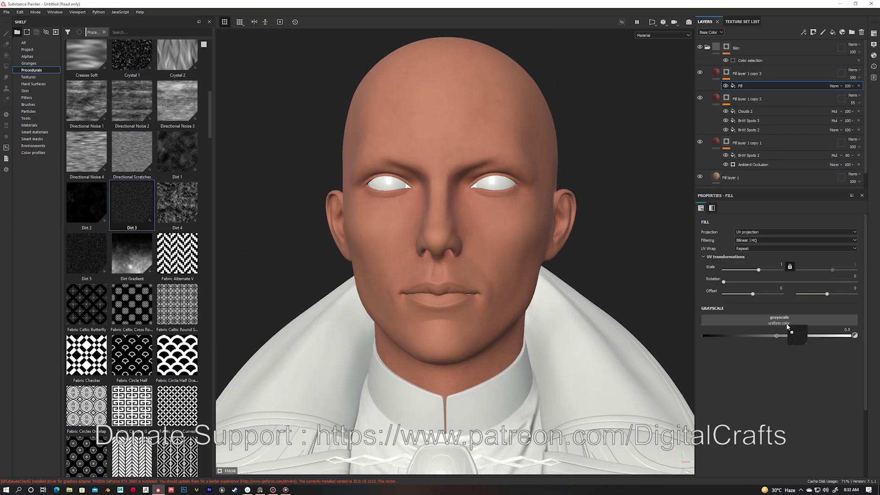
left_click_drag(788, 326, 779, 326)
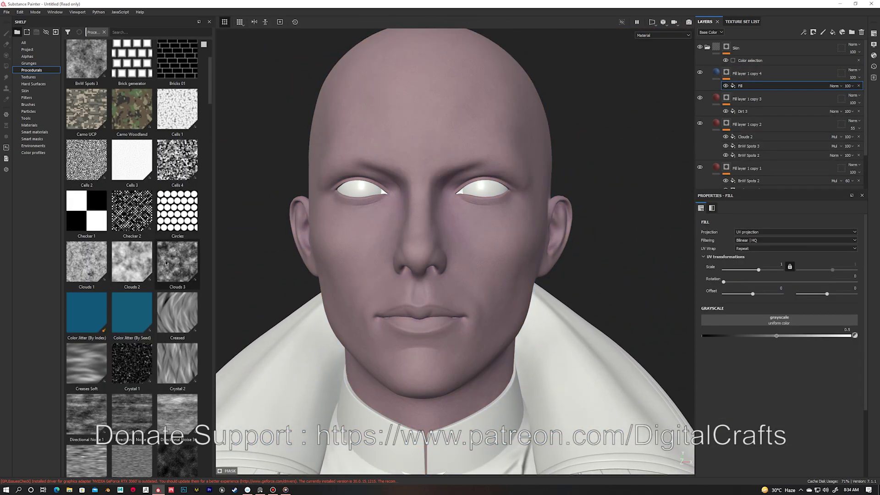
left_click_drag(760, 272, 764, 273)
left_click_drag(132, 266, 752, 86)
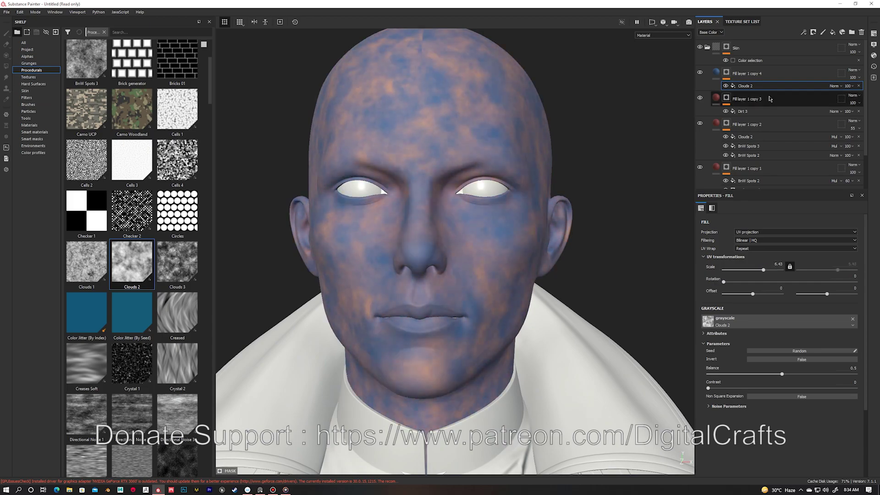
left_click_drag(80, 259, 761, 86)
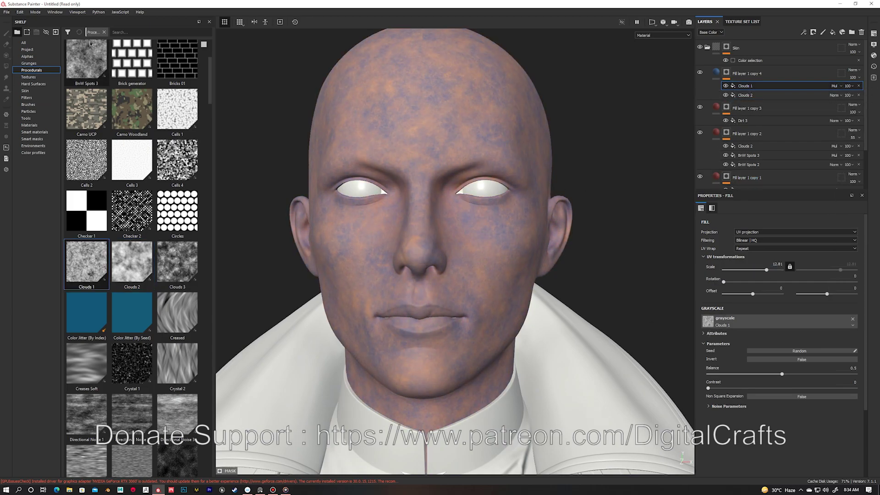
Search the shelf for veins and apply Marble Veins to the blue layer's mask.
left_click(104, 32)
type("crack")
key("BackSpace")
key("BackSpace")
key("BackSpace")
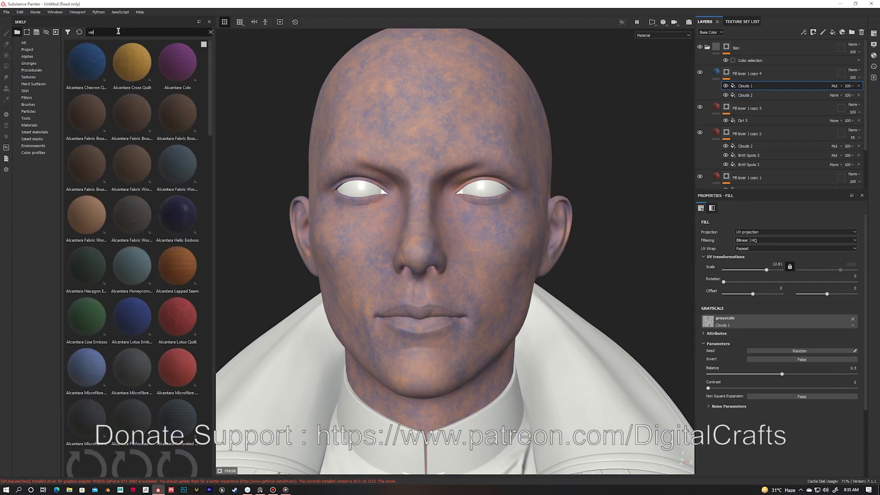
type("veins")
left_click_drag(86, 114, 751, 86)
left_click_drag(458, 183, 531, 153, "alt")
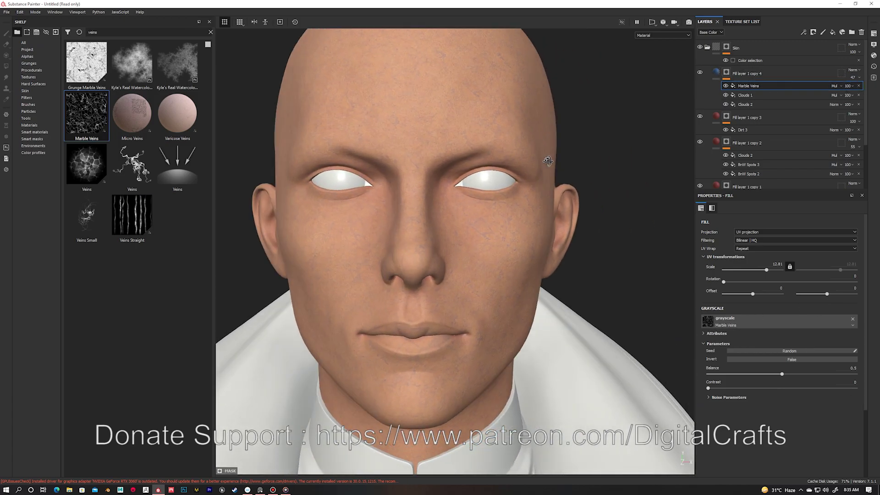
Add a yellow fill layer masked with enlarged Clouds 1, Clouds 3 and Clouds 2 fills.
left_click(719, 75)
left_click(779, 366)
left_click(781, 394)
right_click(729, 79)
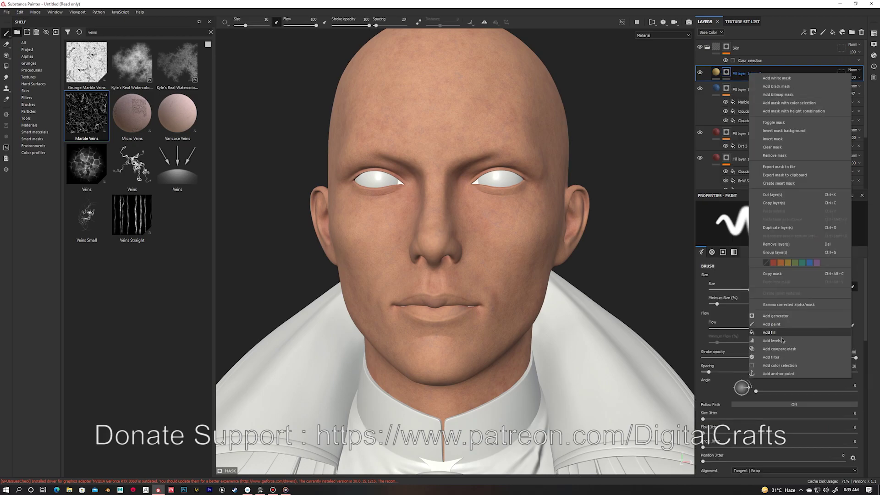
left_click(775, 96)
left_click(31, 70)
left_click_drag(86, 262, 709, 329)
left_click_drag(758, 282, 769, 281)
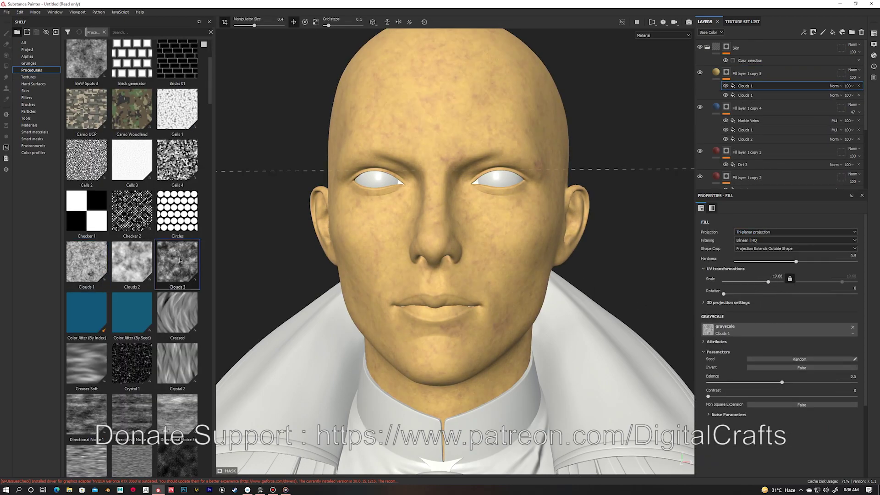
left_click_drag(179, 261, 709, 329)
left_click_drag(132, 261, 718, 330)
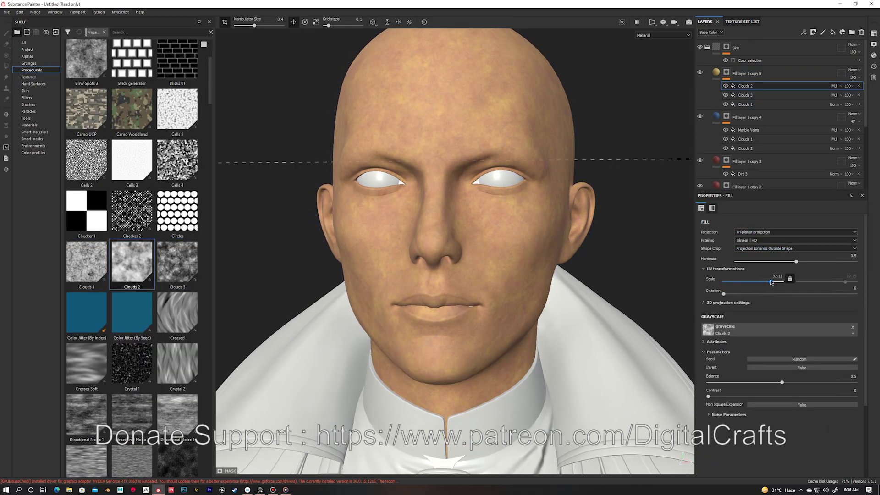
left_click(90, 277)
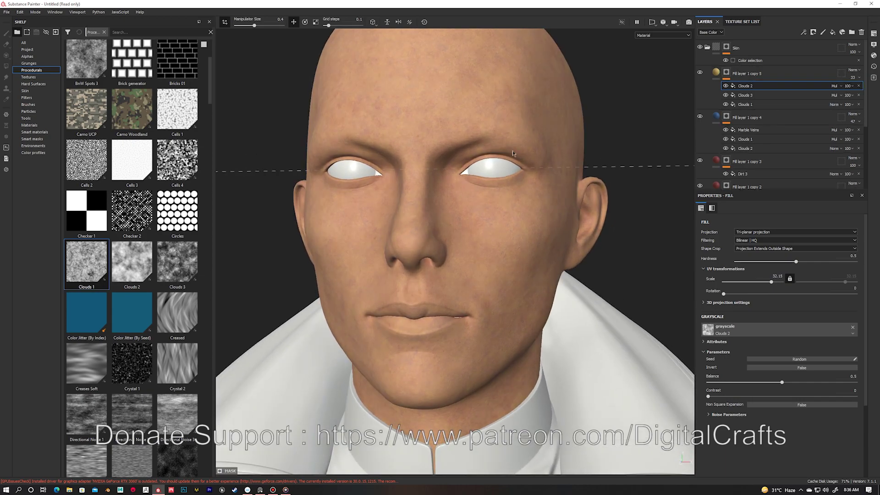
Inspect the face in the base colour channel, then reframe the full material view.
key("c")
right_click_drag(554, 117, 415, 143, "alt")
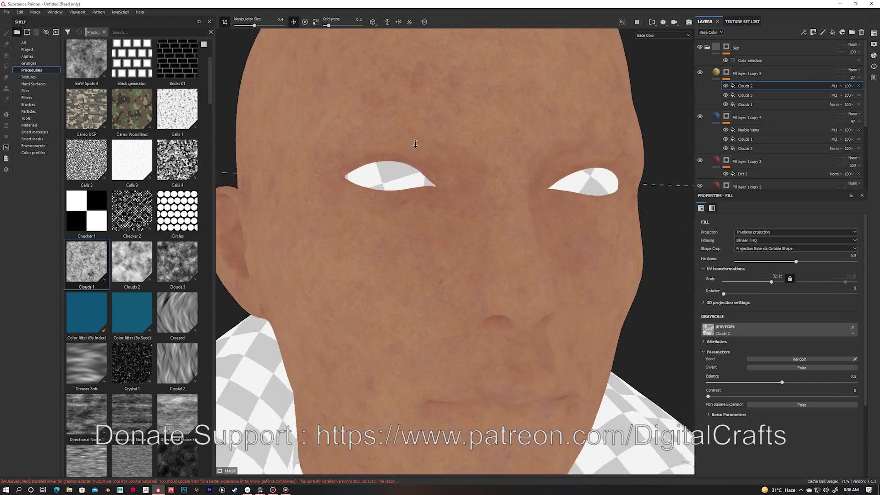
key("m")
key("f")
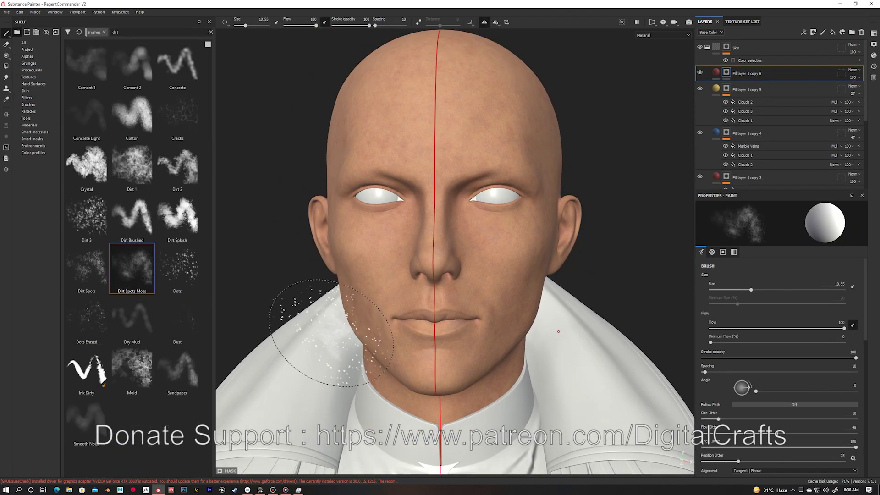
Paint red blush on the cheeks and nose tip, and raise the red tint opacity to 73.
left_click_drag(331, 332, 567, 269, "alt")
left_click(475, 266)
left_click_drag(488, 295, 440, 250, "alt")
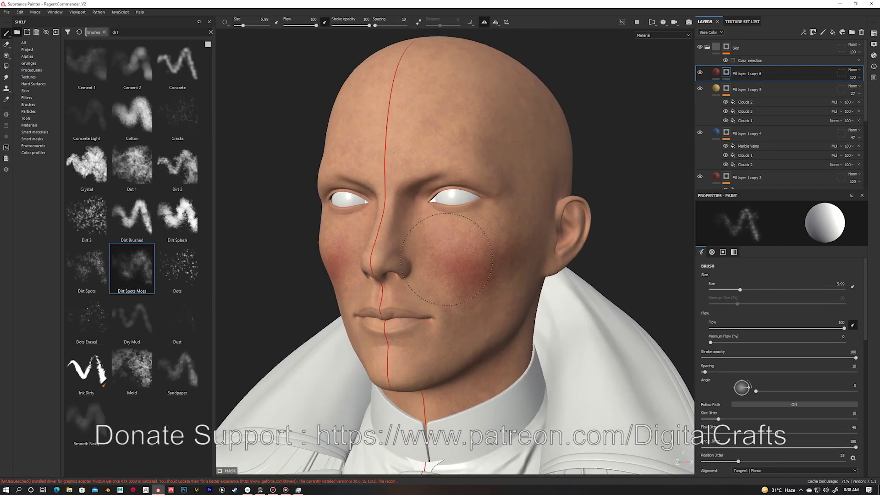
mouse_move(499, 293)
left_mouse_down("alt")
mouse_move(377, 252)
mouse_move(441, 188)
mouse_move(466, 187)
mouse_move(436, 310)
mouse_move(560, 173)
left_mouse_up("alt")
left_click(379, 263)
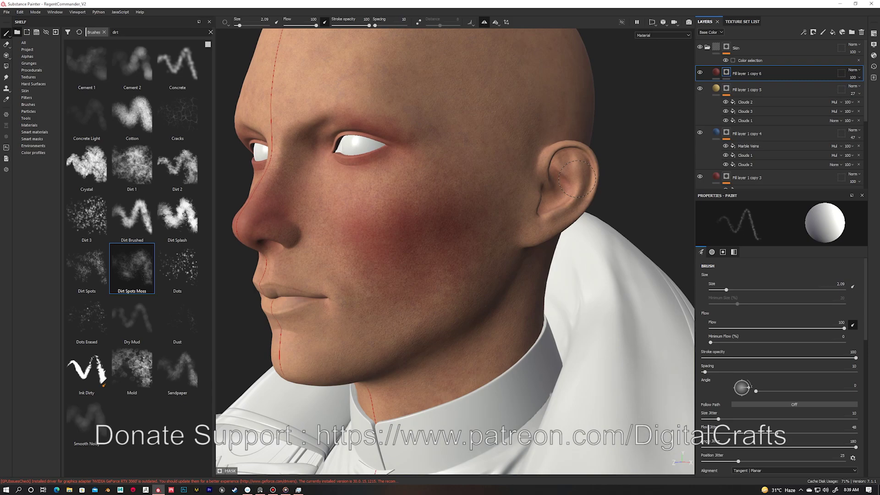
mouse_move(547, 215)
left_mouse_down("alt")
mouse_move(420, 246)
mouse_move(488, 226)
mouse_move(410, 264)
mouse_move(418, 253)
left_mouse_up("alt")
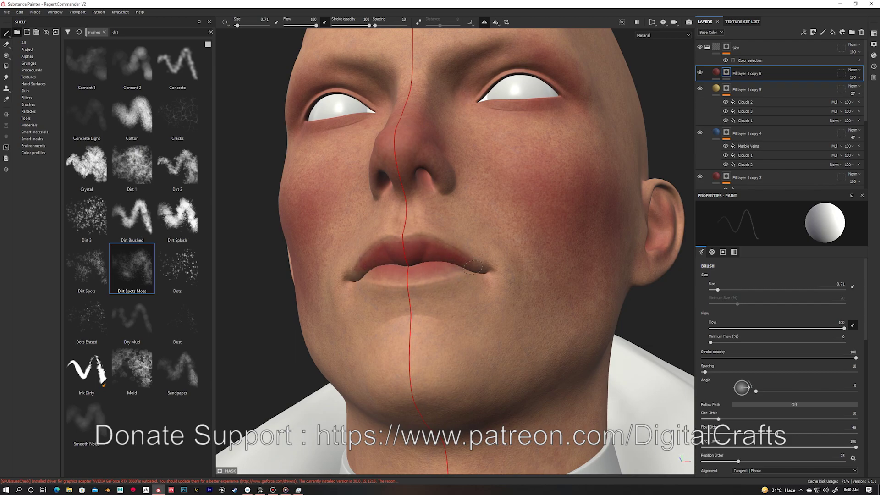
mouse_move(402, 270)
left_mouse_down("alt")
mouse_move(443, 267)
mouse_move(385, 295)
left_mouse_up("alt")
scroll(376, 257, "down", 5)
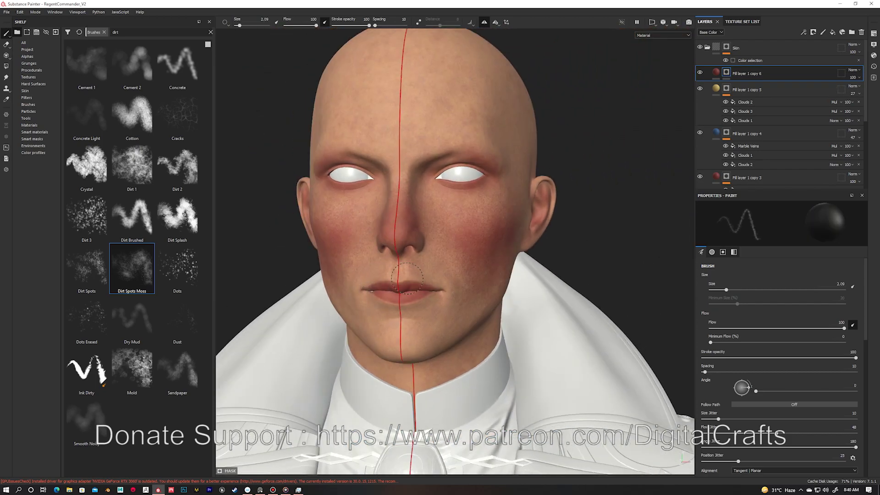
left_click_drag(868, 91, 879, 98)
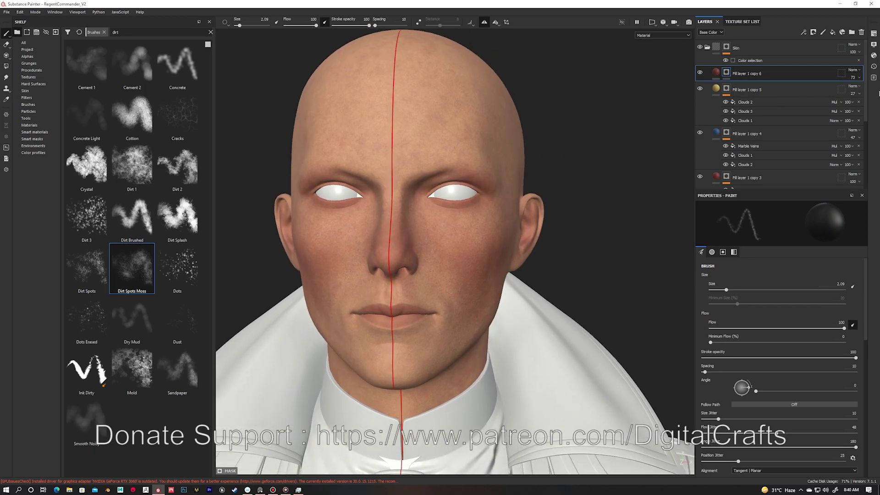
Add a new coloured fill layer masked with a Clouds 1 fill.
key("ctrl+d")
left_click(736, 365)
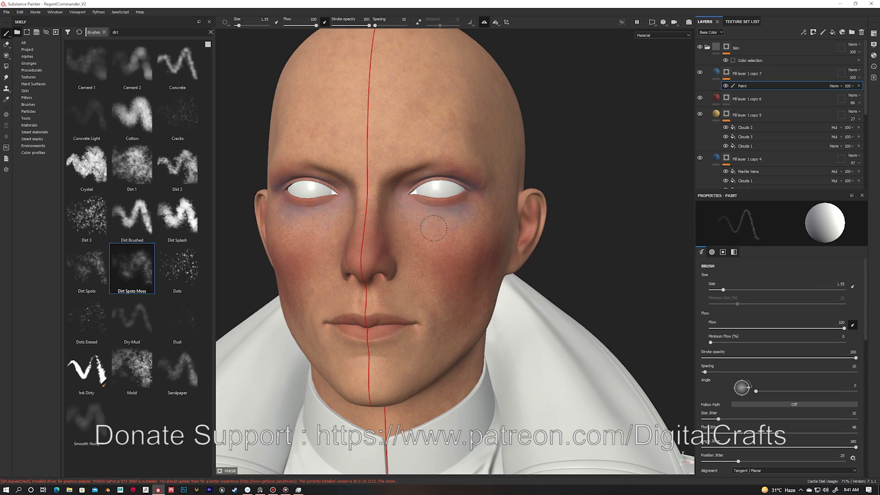
mouse_move(418, 305)
left_mouse_down("alt")
mouse_move(390, 368)
mouse_move(477, 305)
mouse_move(458, 309)
mouse_move(464, 317)
mouse_move(541, 282)
left_mouse_up("alt")
scroll(492, 259, "up", 2)
left_click(804, 33)
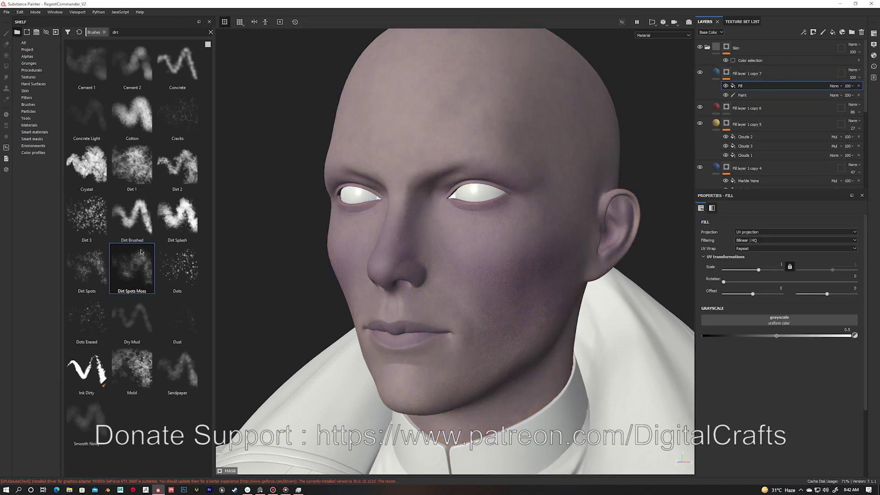
left_click(31, 70)
left_click_drag(87, 264, 709, 321)
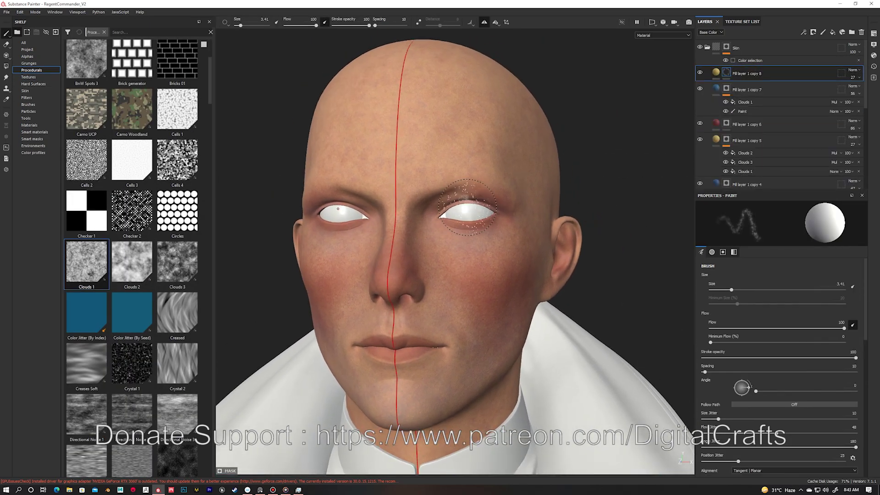
Lower the yellow layer's opacity to 41 and Fill layer 1 copy 6 to 64.
mouse_move(609, 121)
left_mouse_down("alt")
mouse_move(452, 138)
mouse_move(420, 54)
left_mouse_up("alt")
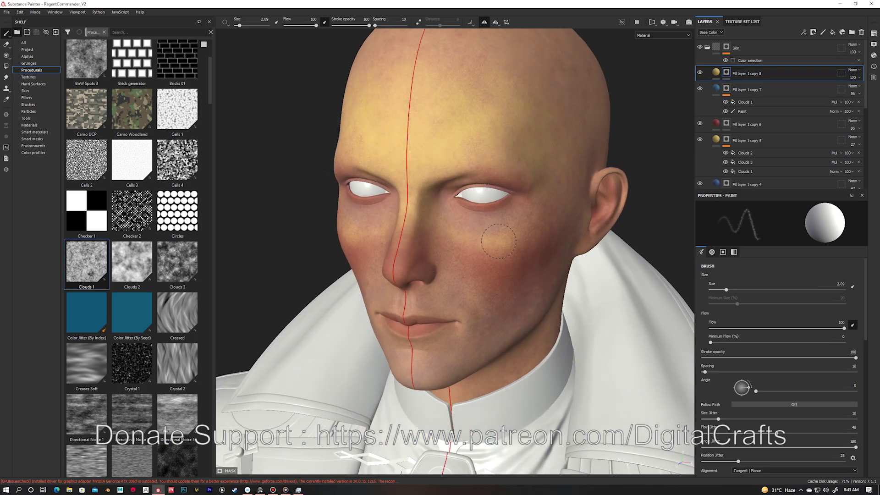
left_click_drag(452, 276, 419, 369, "alt")
mouse_move(568, 285)
left_mouse_down("alt")
mouse_move(422, 353)
mouse_move(534, 272)
mouse_move(533, 238)
mouse_move(459, 257)
left_mouse_up("alt")
left_click(853, 77)
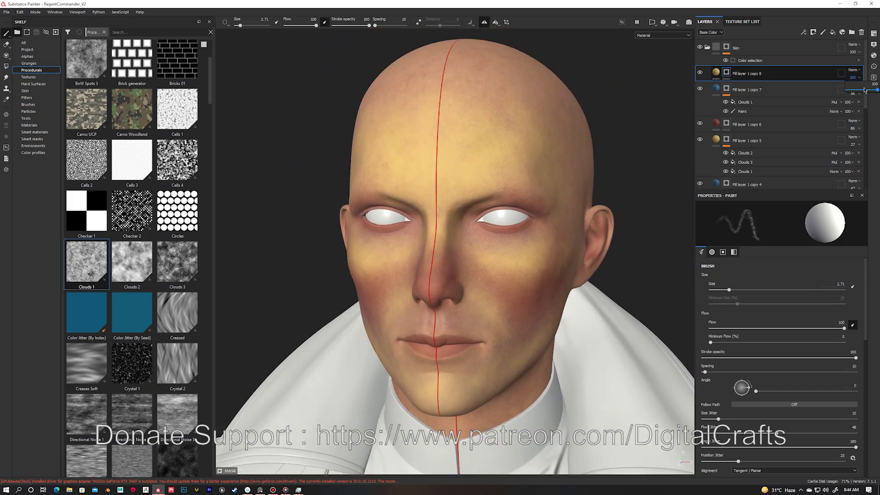
left_click_drag(865, 90, 858, 90)
left_click_drag(853, 128, 845, 128)
left_click_drag(507, 137, 458, 142, "alt")
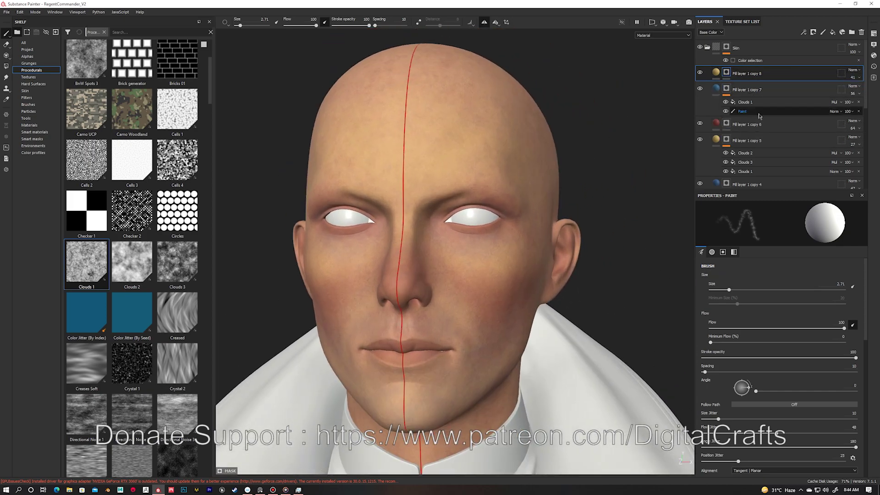
Duplicate the red tint layer for the eyelids and browse the shelf's skin materials.
left_click(752, 124)
right_click(752, 124)
left_click(800, 197)
scroll(504, 230, "up", 2)
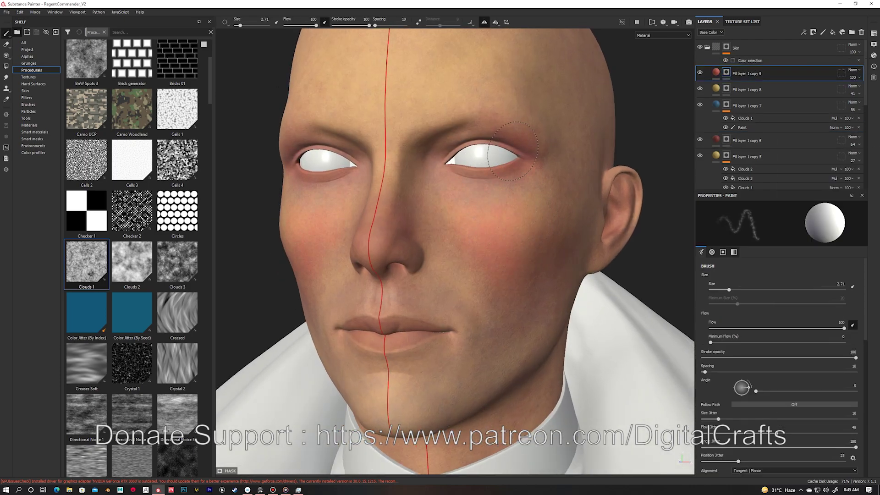
mouse_move(374, 355)
left_mouse_down("alt")
mouse_move(487, 236)
mouse_move(422, 275)
mouse_move(444, 276)
mouse_move(498, 214)
left_mouse_up("alt")
mouse_move(494, 326)
left_mouse_down("alt")
mouse_move(429, 344)
mouse_move(359, 201)
left_mouse_up("alt")
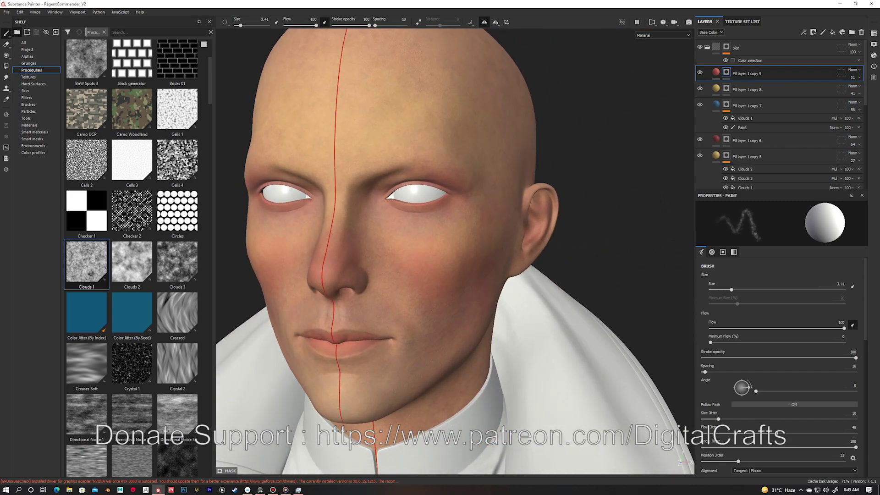
key("ctrl+d")
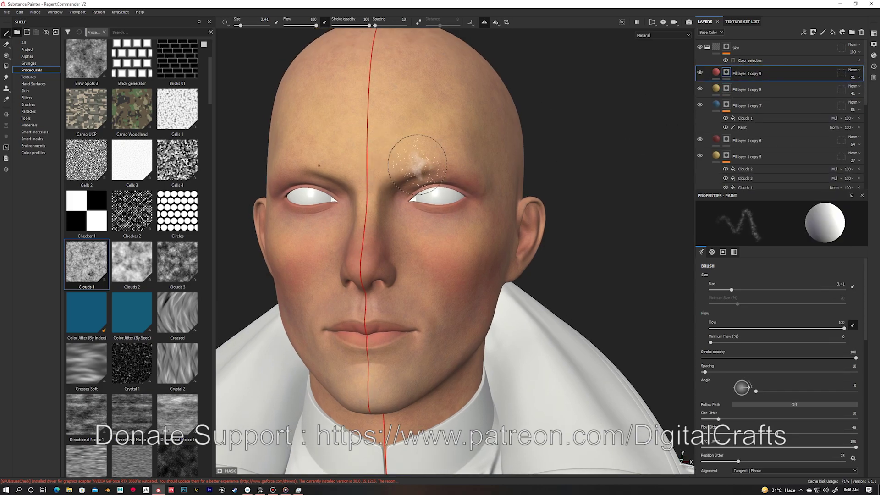
left_click(25, 91)
scroll(110, 154, "down", 5)
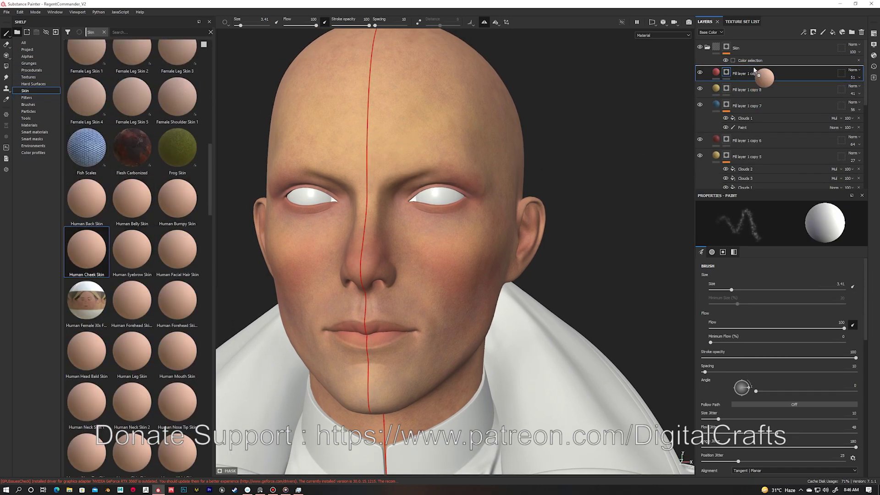
Add a Human Cheek Skin layer to the stack and give it a mask.
left_click_drag(755, 70, 755, 72)
left_click_drag(738, 270, 763, 269)
left_click_drag(458, 229, 418, 218, "alt")
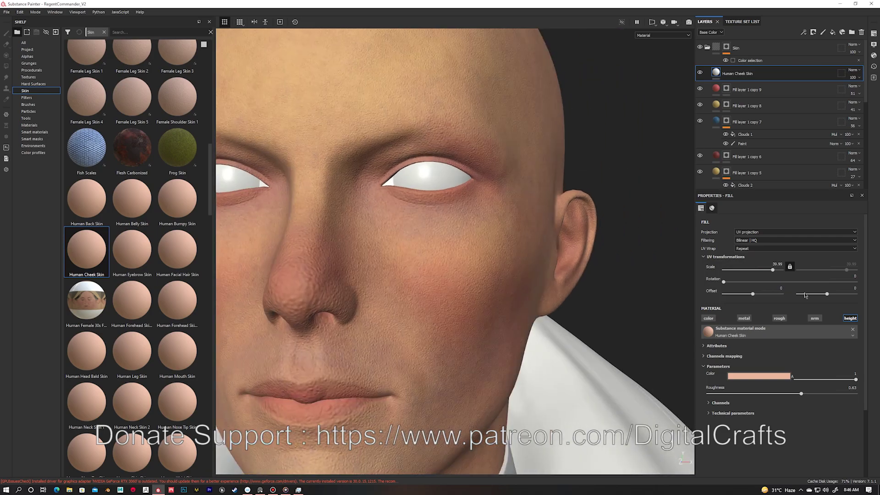
right_click(752, 74)
left_click(779, 138)
key("1")
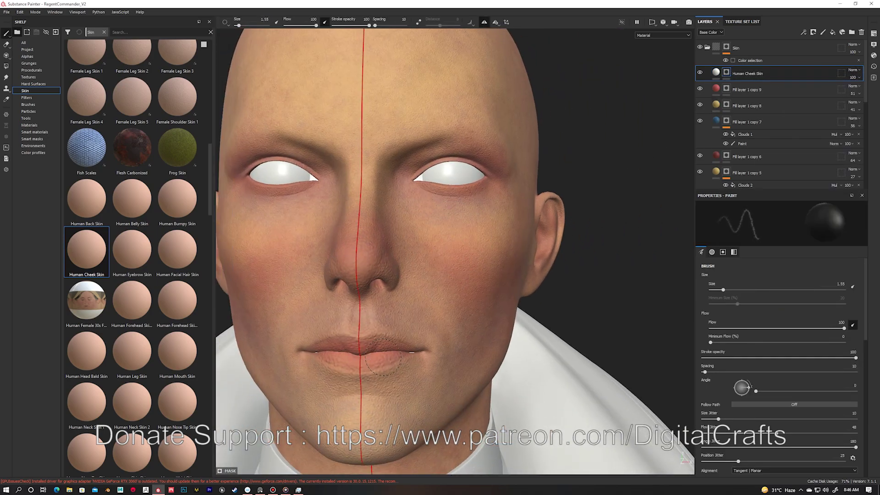
scroll(397, 355, "down", 3)
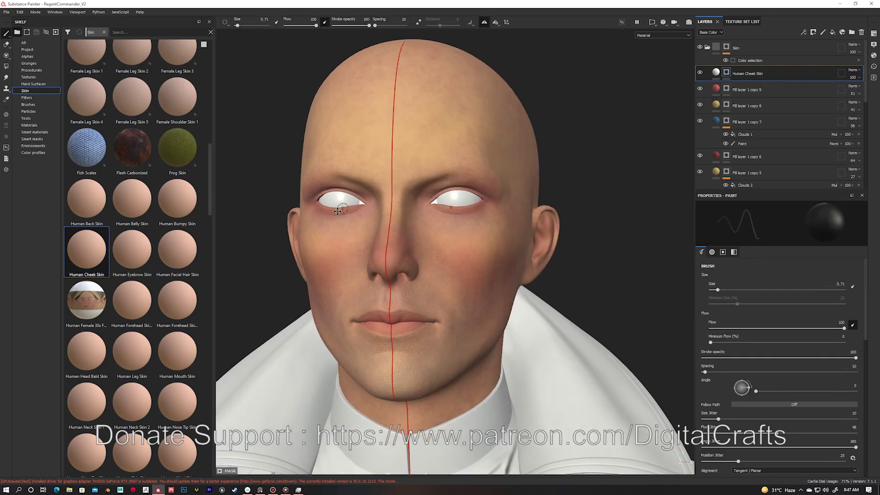
Duplicate a tint layer into dark red copy 10 with a Curvature generator mask.
right_click(747, 90)
left_click(752, 114)
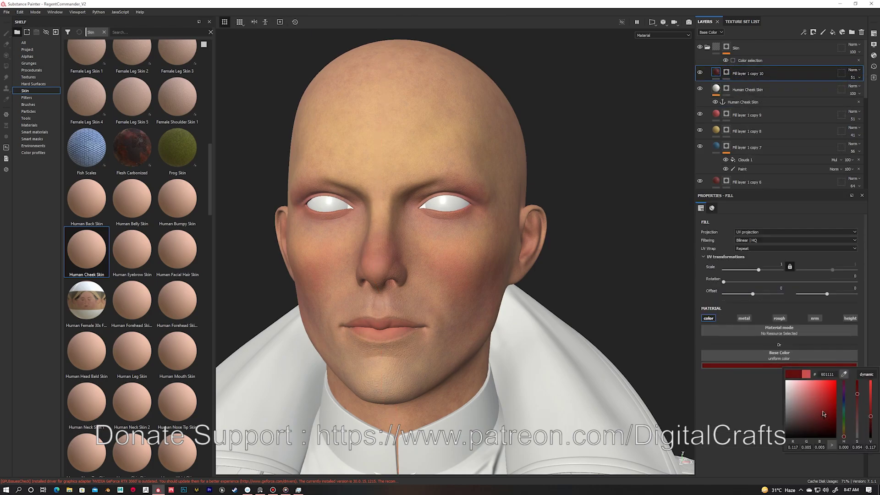
right_click(747, 74)
left_click(770, 138)
left_click(779, 224)
left_click(807, 275)
Set the curvature generator to Cavities with Micro Details, zeroing the larger curvature levels.
scroll(734, 320, "down", 5)
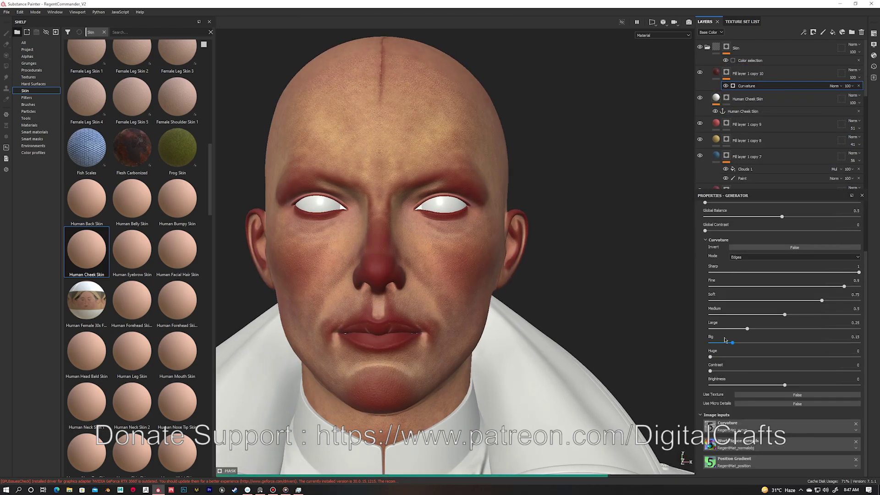
left_click_drag(721, 344, 711, 343)
left_click_drag(662, 298, 596, 293, "alt")
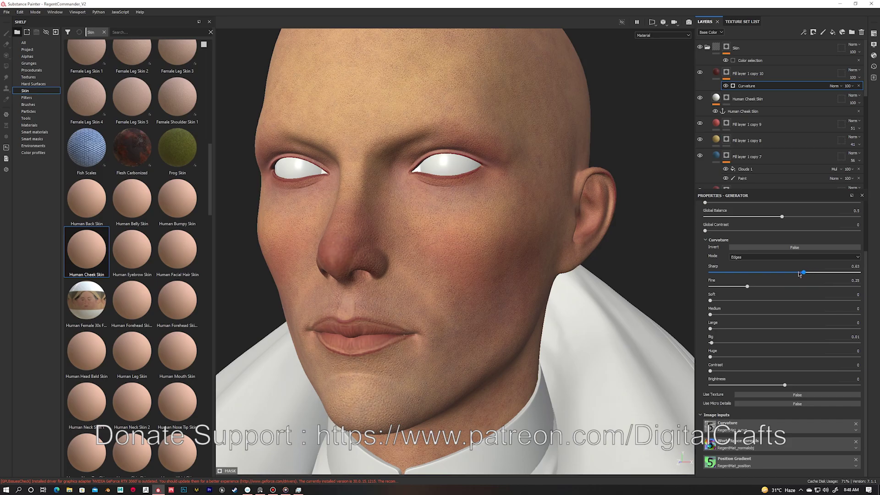
left_click(764, 256)
left_click(763, 275)
left_click(764, 350)
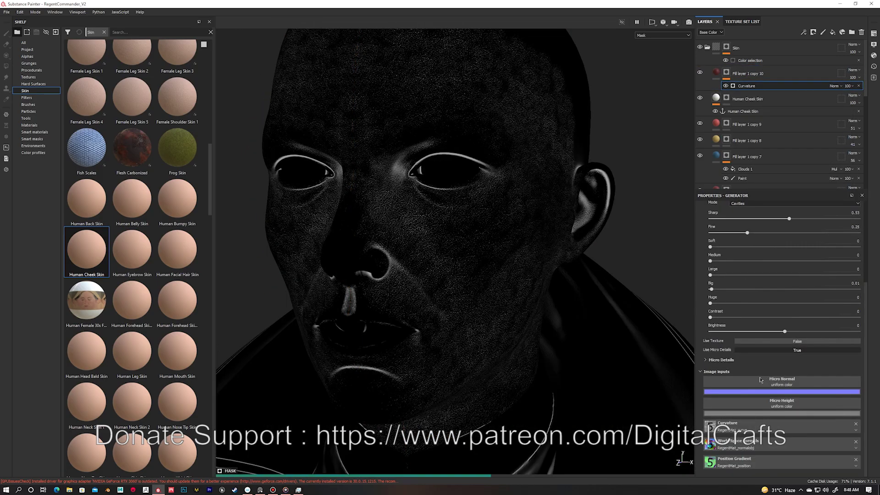
Enable roughness on the dark red layer and set it to 0.29.
left_click_drag(550, 275, 458, 266, "alt")
left_click(747, 73)
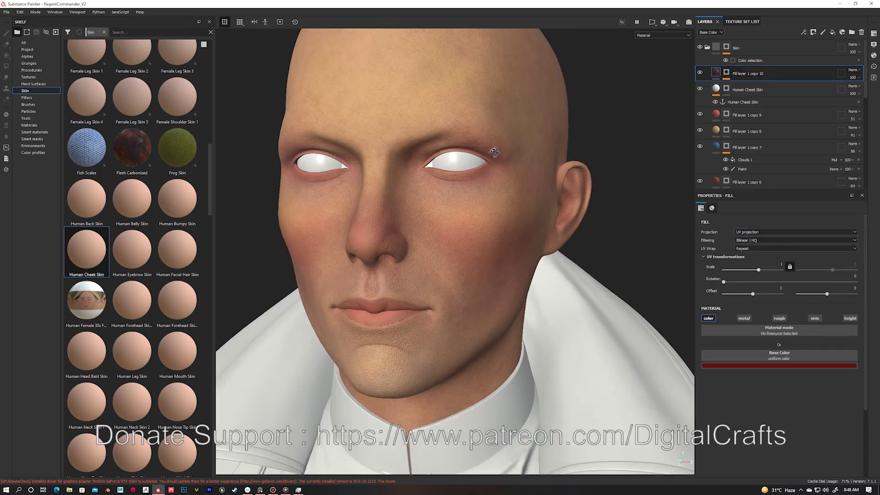
left_click_drag(495, 175, 474, 171, "alt")
left_click(780, 318)
left_click_drag(799, 397, 744, 397)
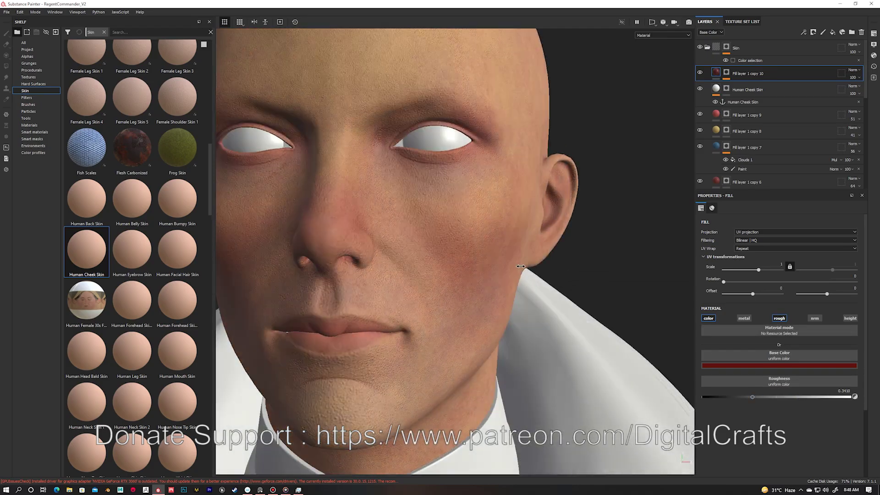
mouse_move(413, 224)
left_mouse_down("alt")
mouse_move(376, 225)
mouse_move(431, 82)
left_mouse_up("alt")
Review the cavity mask on the cheek and lower the dark red layer's roughness to 0.15.
left_click(726, 73)
key("1")
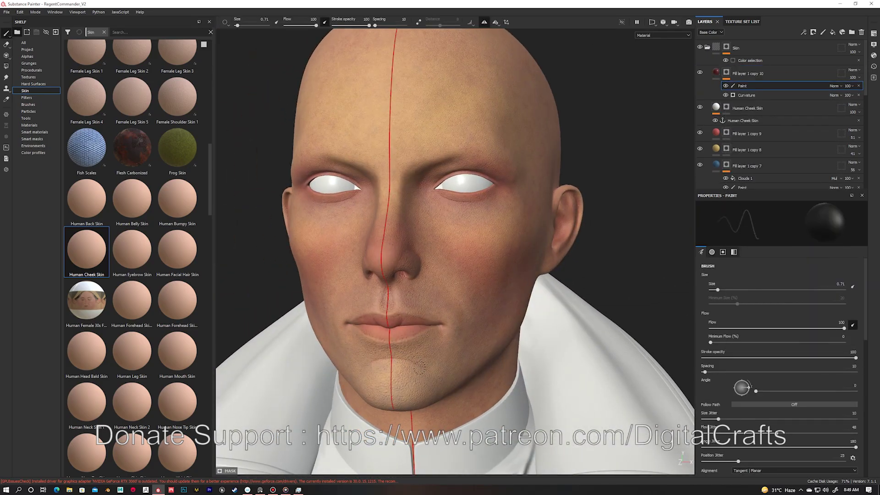
left_click(700, 73)
right_click_drag(459, 257, 511, 257, "alt")
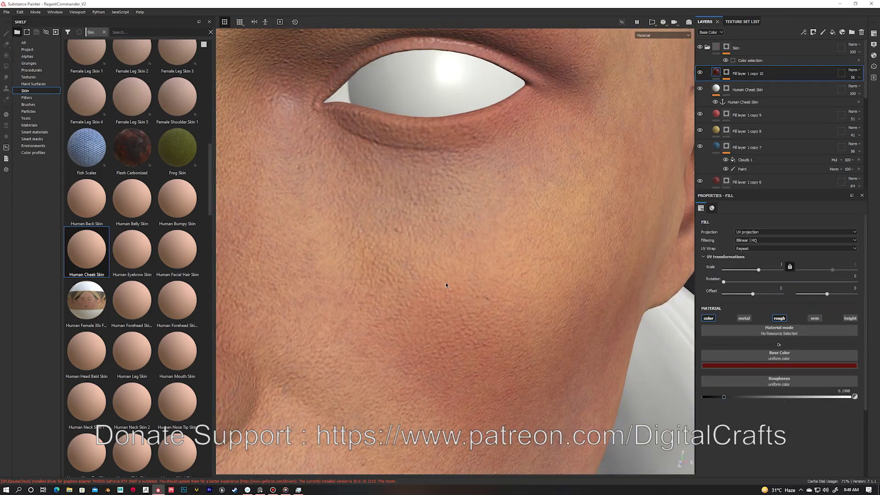
left_click(726, 72, "alt")
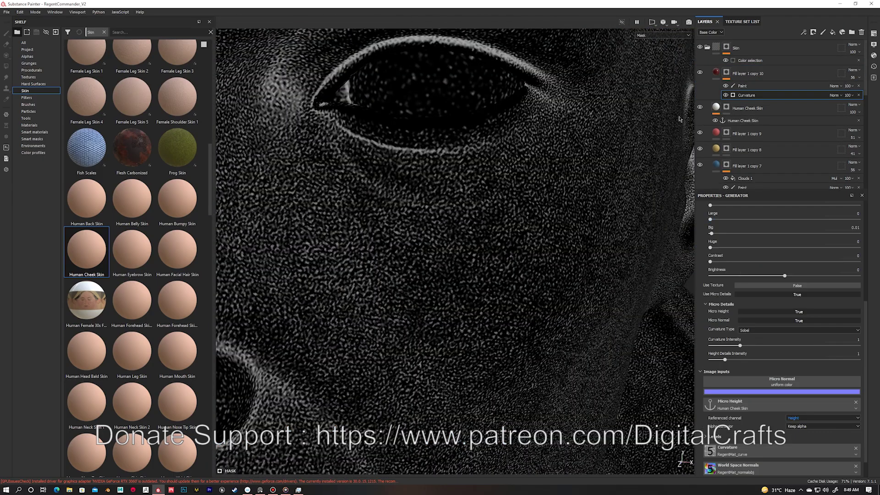
left_click(714, 69)
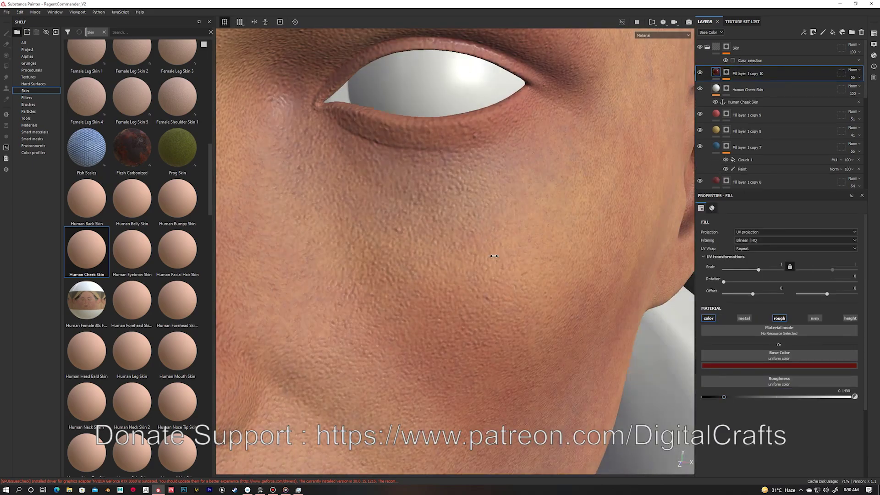
right_click_drag(562, 283, 404, 275, "alt")
scroll(704, 166, "down", 1)
left_click(747, 161)
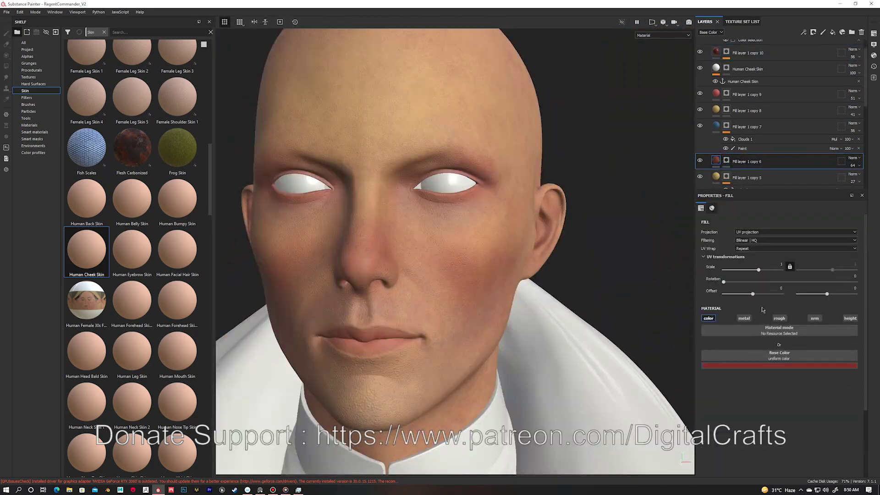
Raise copy 6 roughness to about 0.55 and move the skin and cavity layers below it.
left_click(784, 398)
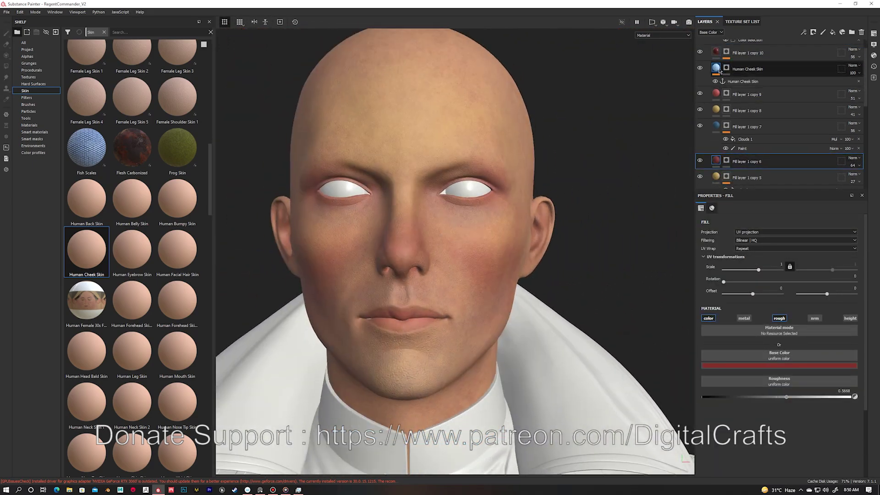
left_click(713, 48)
mouse_move(747, 89)
left_mouse_down()
mouse_move(747, 105)
mouse_move(724, 109)
left_mouse_up()
Set copy 6 to Multiply blend and raise its roughness to about 0.69.
left_click(719, 101)
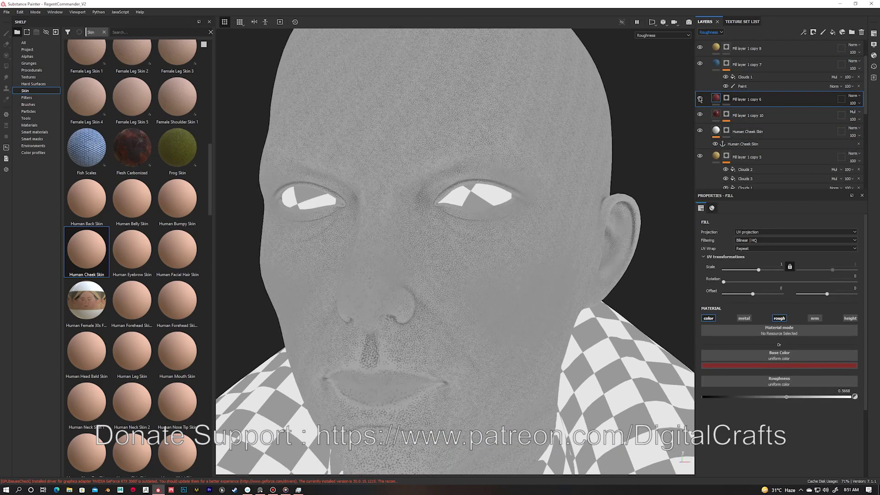
left_click(853, 95)
left_click(848, 165)
key("m")
left_click_drag(786, 397, 813, 397)
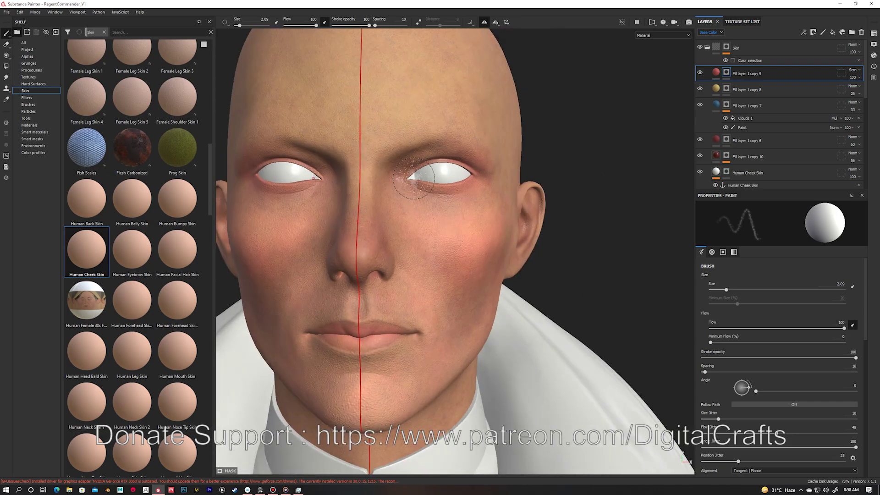
Duplicate copy 9 into copy 11 with a new colour and Multiply blend.
left_click(716, 72)
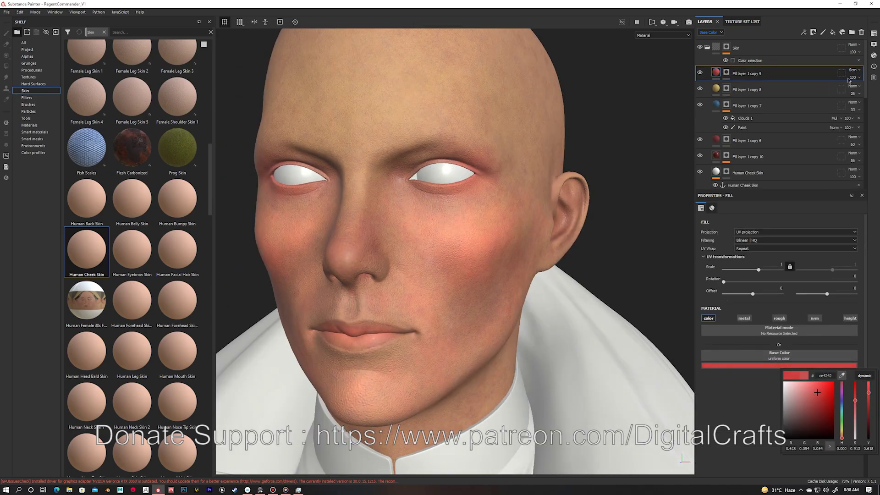
left_click(727, 73)
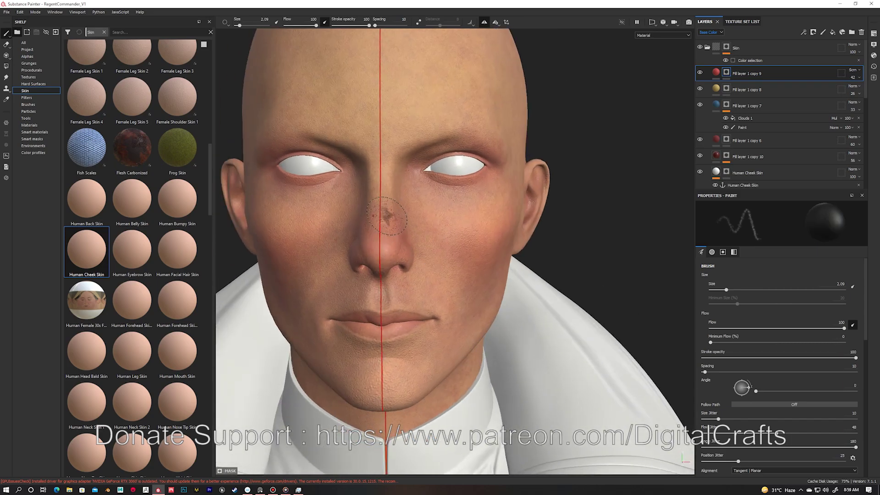
key("ctrl+d")
left_click(758, 365)
scroll(458, 229, "up", 3)
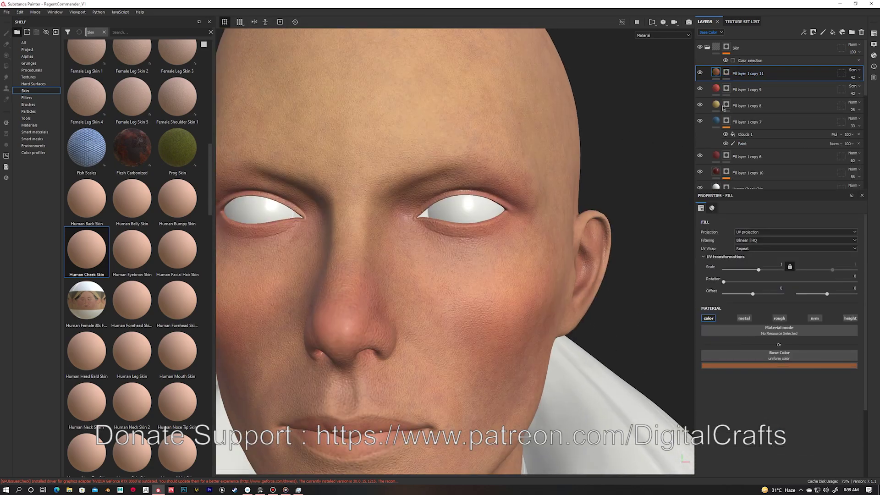
left_click(853, 70)
left_click(855, 105)
left_click(726, 72)
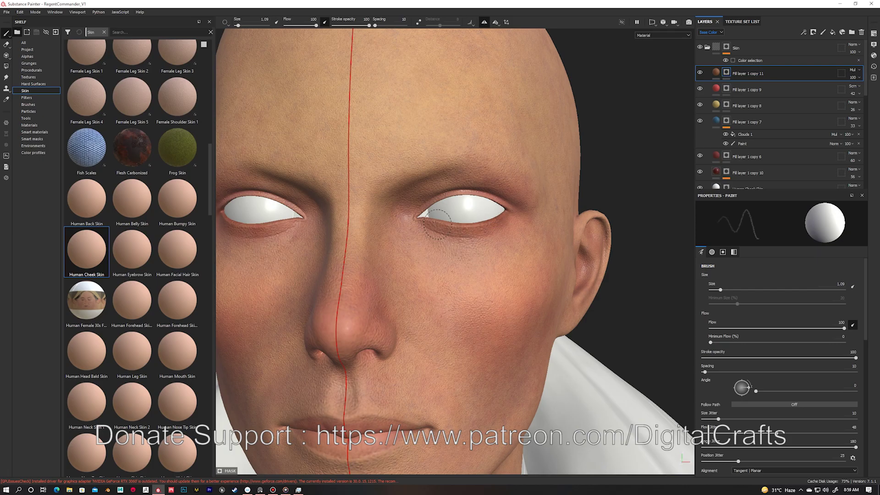
Paint the warm reddish tint onto cheeks and chin, then duplicate the layer as copy 12.
mouse_move(505, 234)
left_mouse_down("alt")
mouse_move(441, 212)
mouse_move(512, 233)
left_mouse_up("alt")
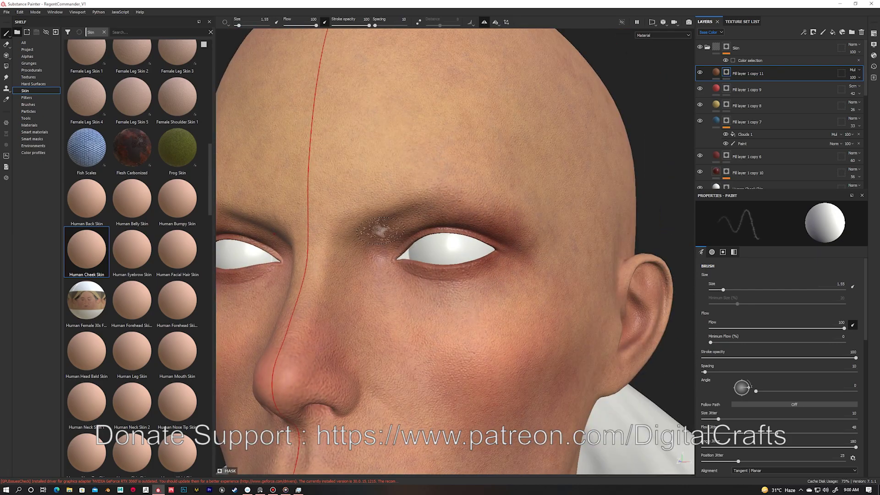
left_click_drag(382, 227, 435, 209, "alt")
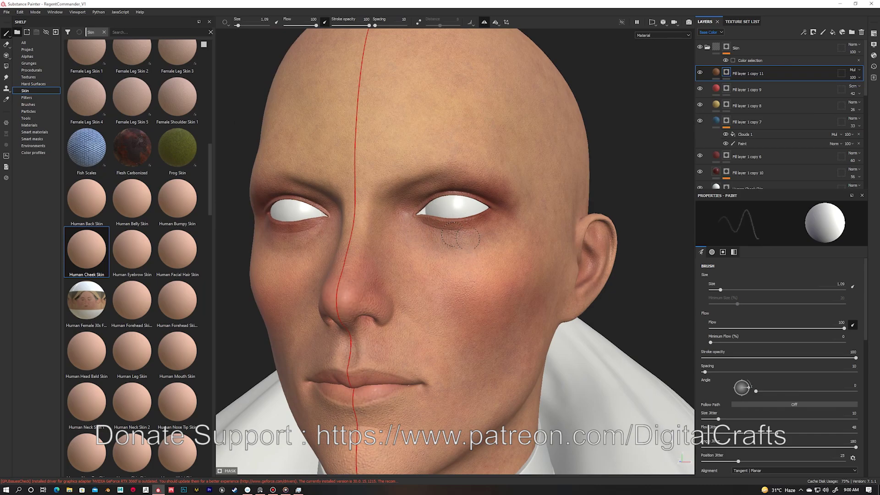
mouse_move(432, 318)
left_mouse_down("alt")
mouse_move(424, 308)
mouse_move(454, 305)
left_mouse_up("alt")
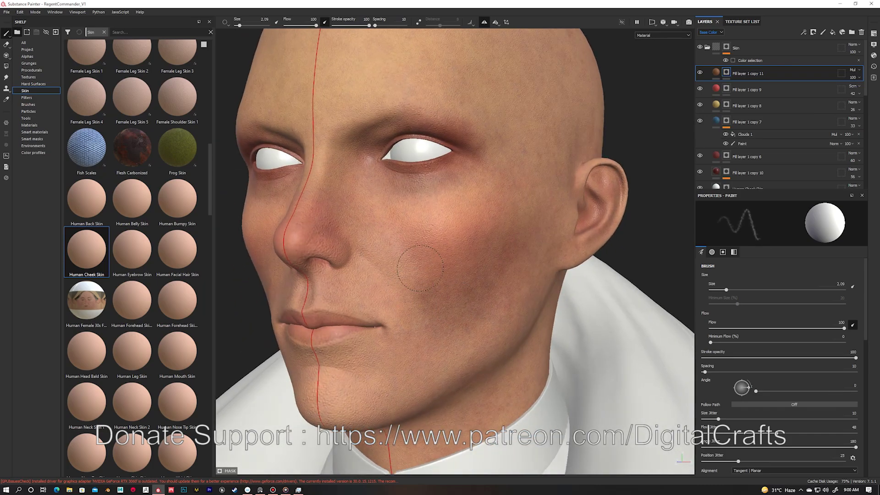
mouse_move(401, 328)
left_mouse_down("alt")
mouse_move(353, 334)
mouse_move(380, 300)
mouse_move(397, 185)
mouse_move(345, 246)
left_mouse_up("alt")
mouse_move(355, 296)
left_mouse_down("alt")
mouse_move(325, 299)
mouse_move(324, 289)
mouse_move(464, 275)
left_mouse_up("alt")
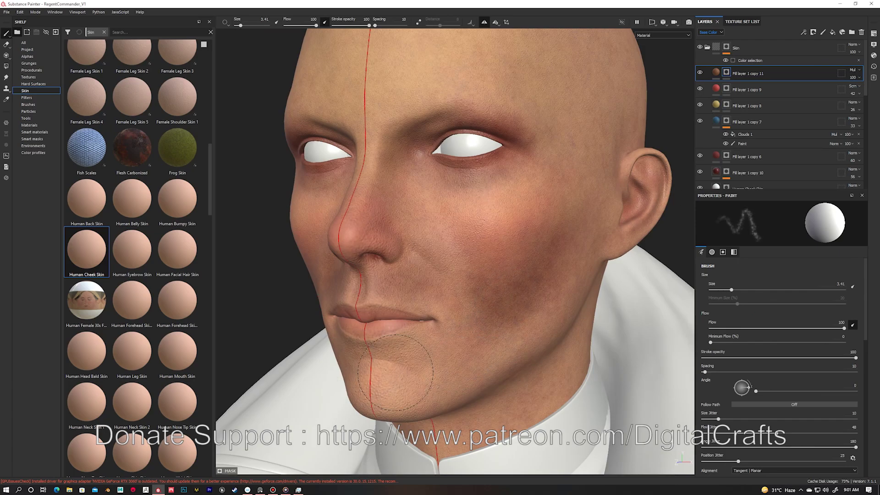
left_click_drag(435, 362, 390, 362, "alt")
key("ctrl+d")
scroll(458, 229, "up", 2)
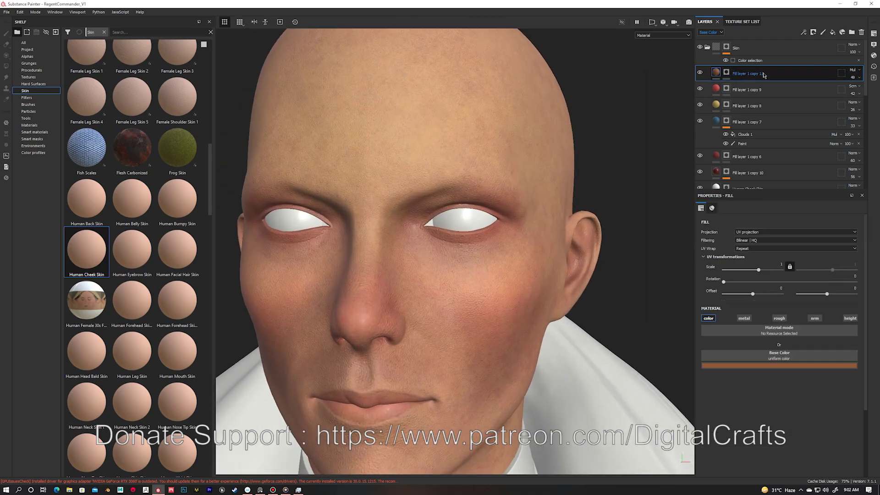
left_click(851, 76)
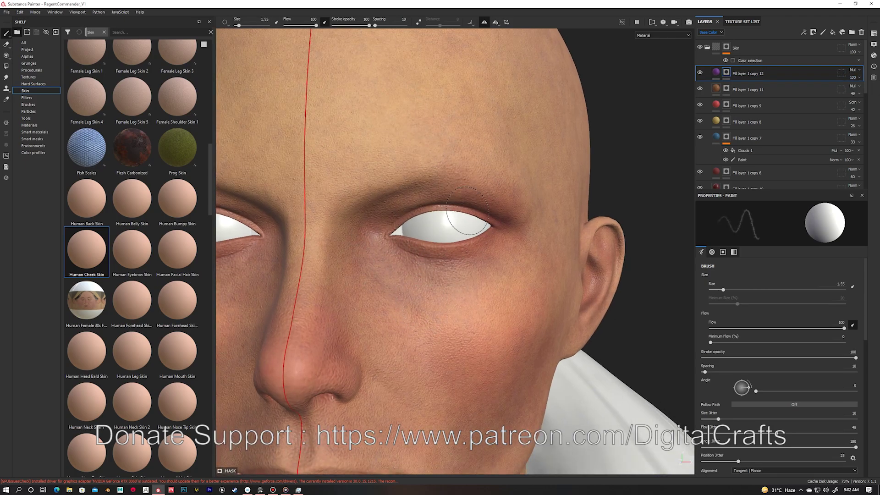
Set the purple multiply eyelid layer's opacity to 78.
left_click_drag(467, 238, 415, 267, "alt")
scroll(416, 261, "down", 2)
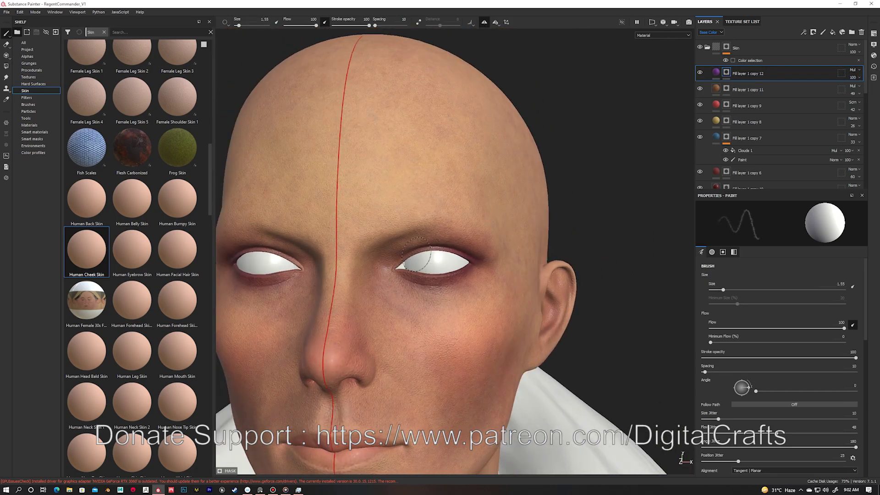
left_click_drag(449, 321, 473, 279, "alt")
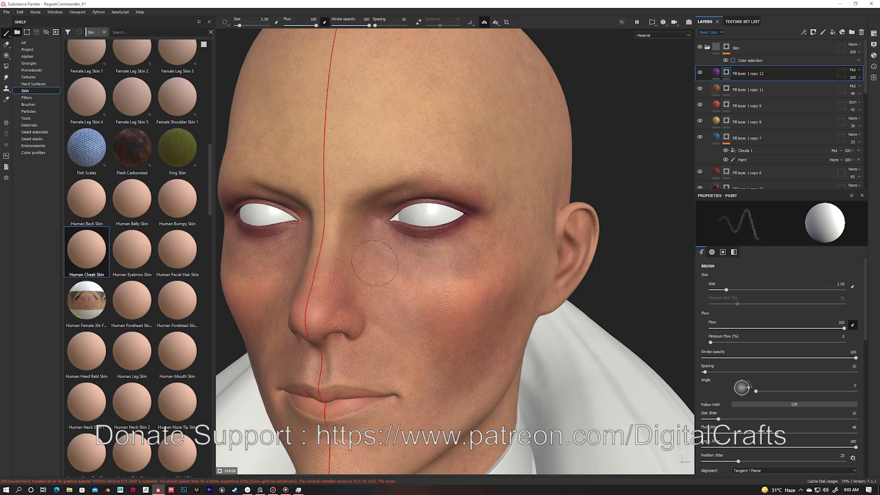
left_click_drag(375, 264, 386, 315, "alt")
left_click(854, 77)
left_click_drag(869, 90, 867, 91)
left_click_drag(449, 254, 480, 253, "alt")
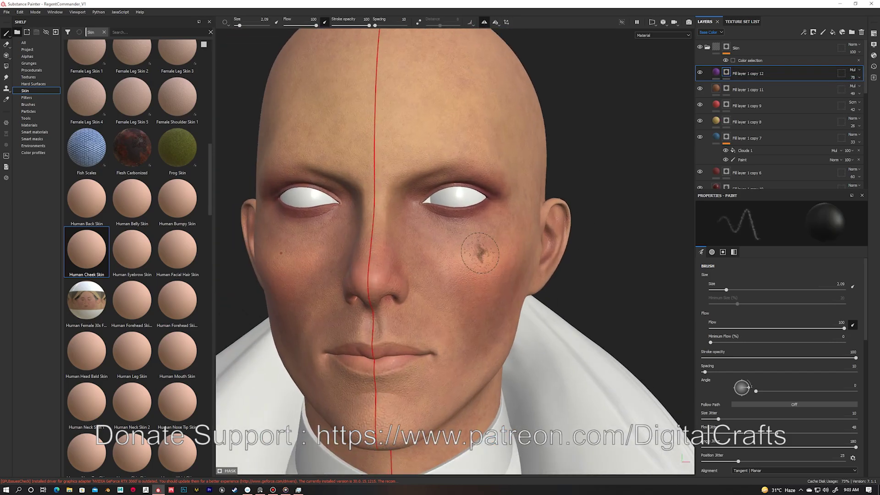
Lower the skin tint layers' opacities and adjust the Base Color of Fill layer 1 copies 8, 3 and 2.
left_click_drag(474, 326, 444, 336, "alt")
left_click(723, 126)
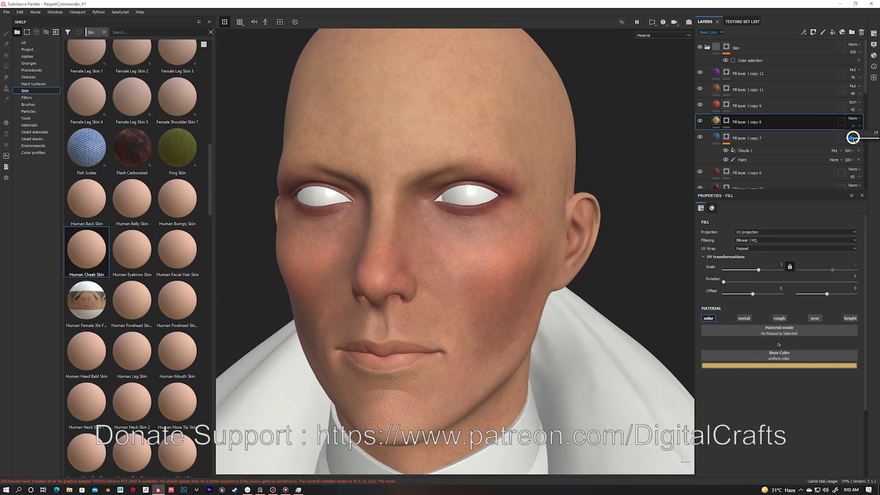
scroll(793, 152, "down", 1)
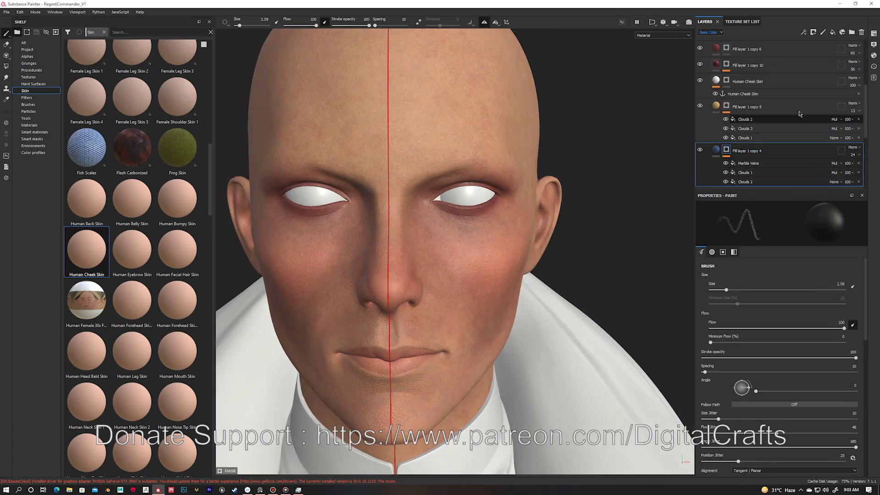
scroll(852, 125, "down", 1)
left_click_drag(486, 119, 448, 118, "alt")
left_click(854, 156)
scroll(854, 136, "down", 2)
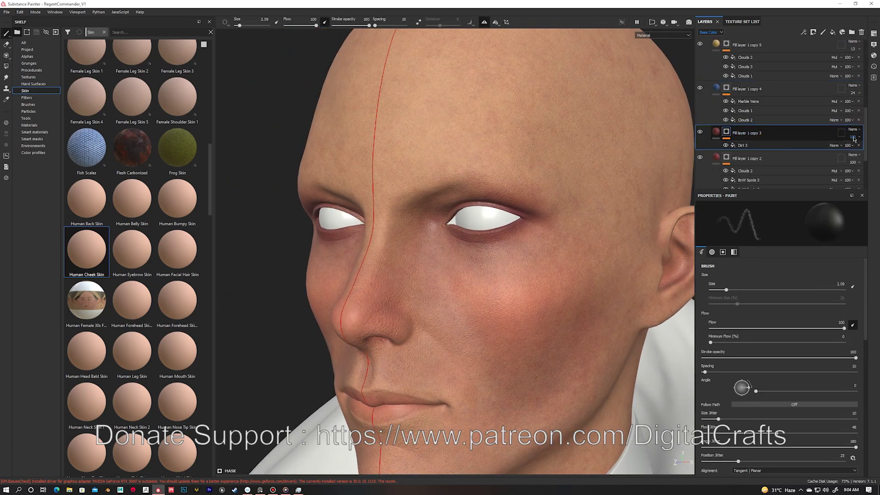
left_click(854, 136)
left_click_drag(474, 278, 616, 137, "alt")
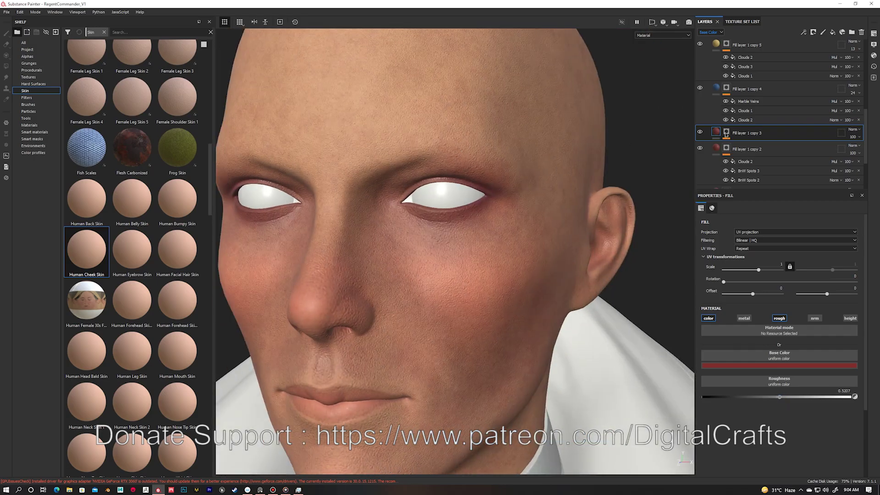
key("f")
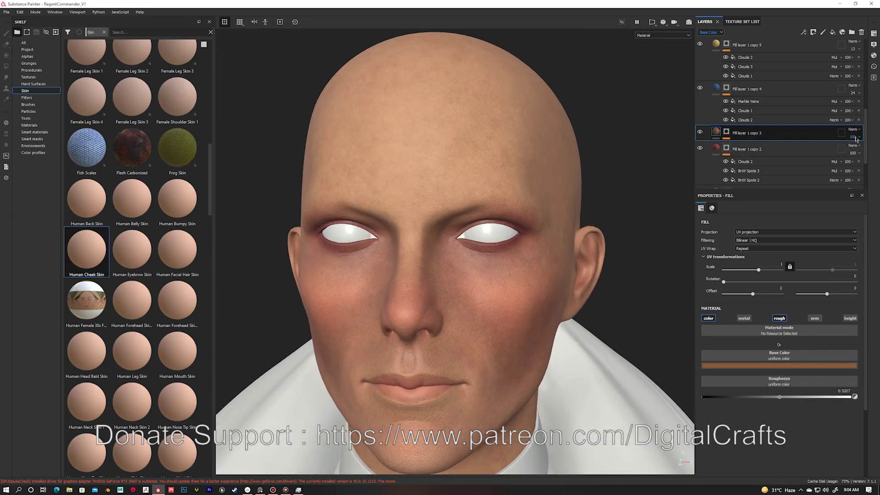
left_click(701, 149)
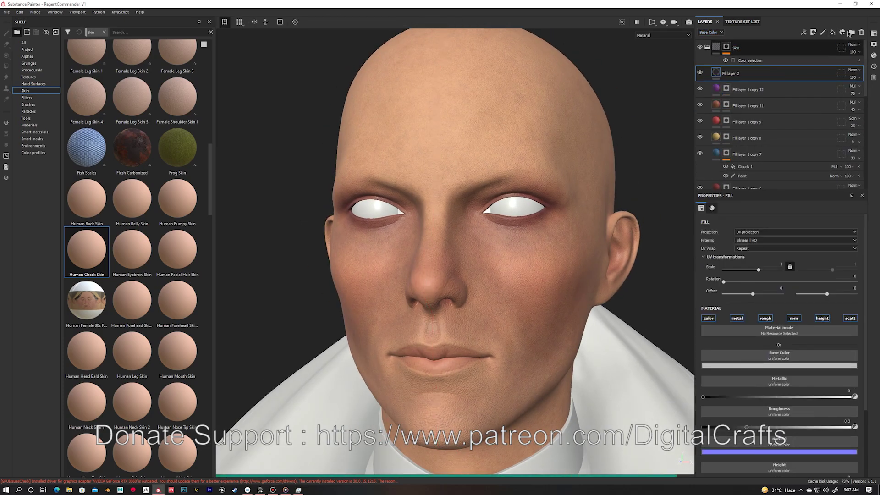
type("Scattering")
Name the fill layer Scattering and raise its scattering amount slightly.
left_click(738, 90)
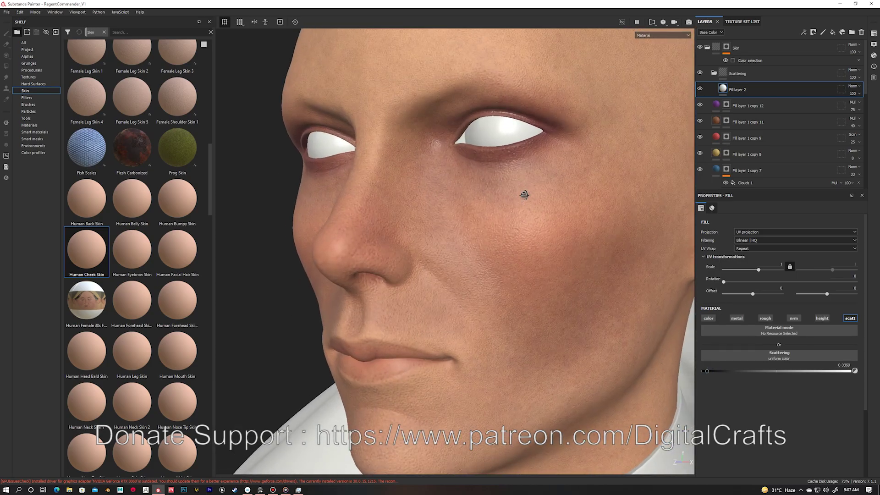
key("c")
left_click_drag(707, 372, 710, 372)
key("m")
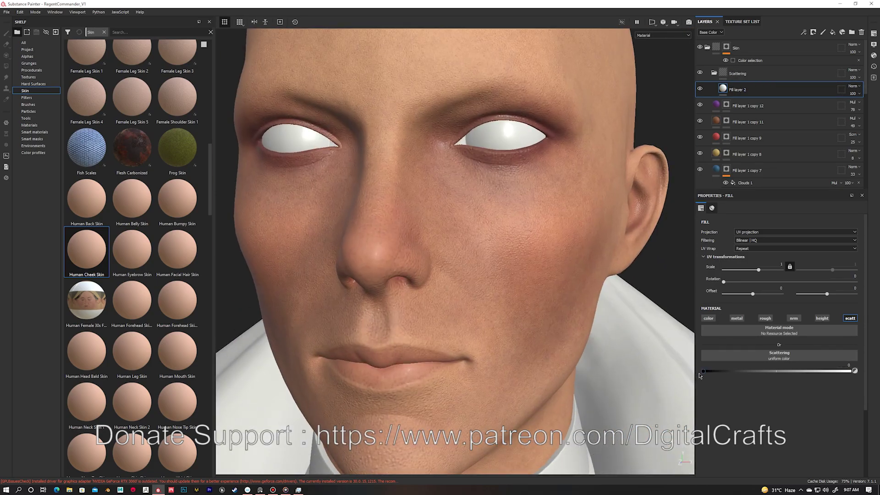
Give the duplicated scattering layer a fill mask with a Levels adjustment that darkens it.
right_click(736, 89)
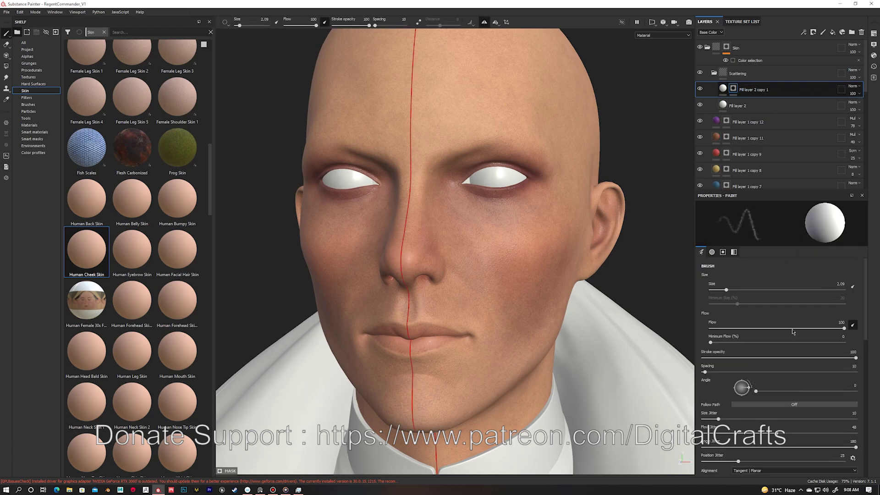
left_click(769, 109)
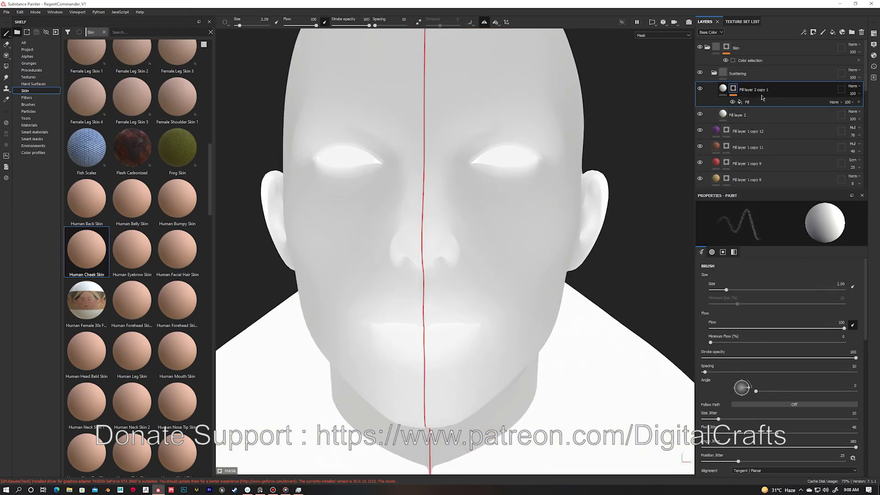
right_click(761, 91)
left_click(779, 183)
left_click_drag(723, 225, 805, 227)
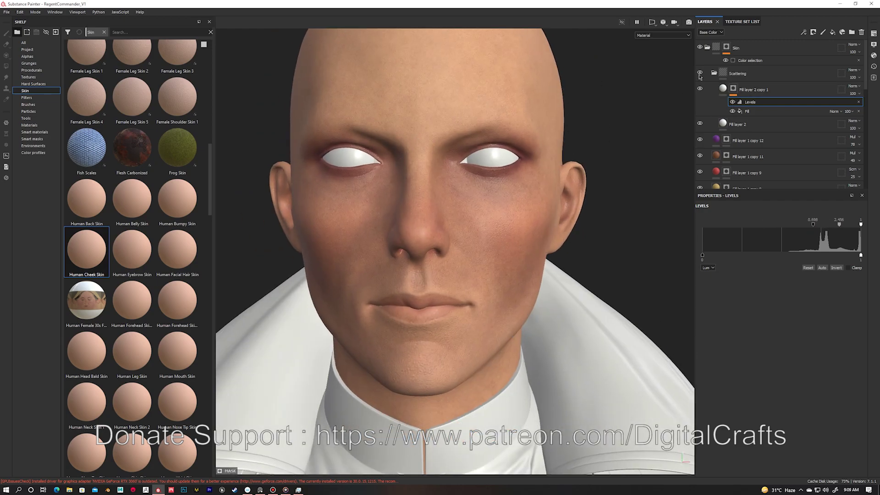
left_click(874, 55)
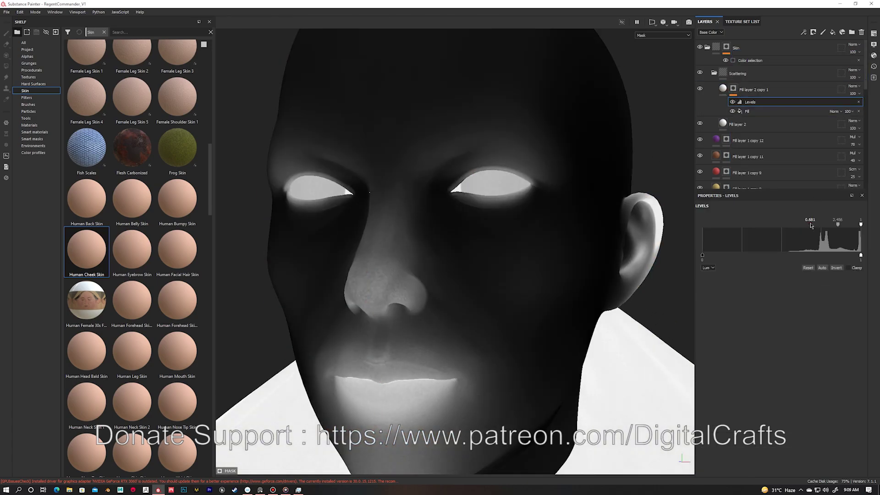
left_click_drag(810, 225, 813, 224)
left_click_drag(838, 225, 840, 224)
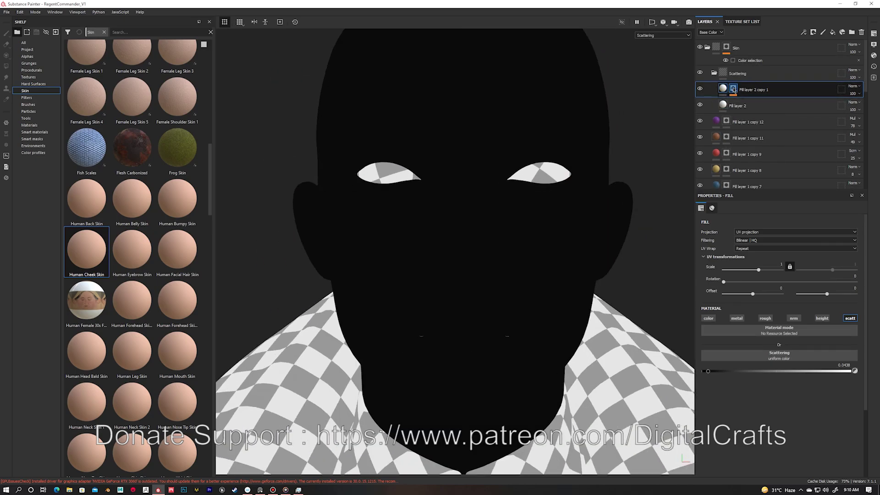
Raise scattering to about 0.32 and add a Basic Soft brush paint layer to the mask.
left_click_drag(708, 371, 750, 371)
key("m")
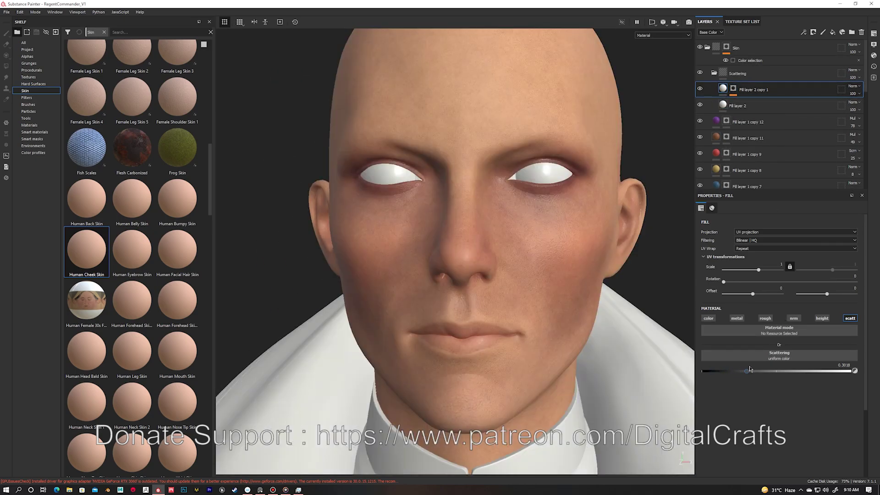
left_click(734, 89, "alt")
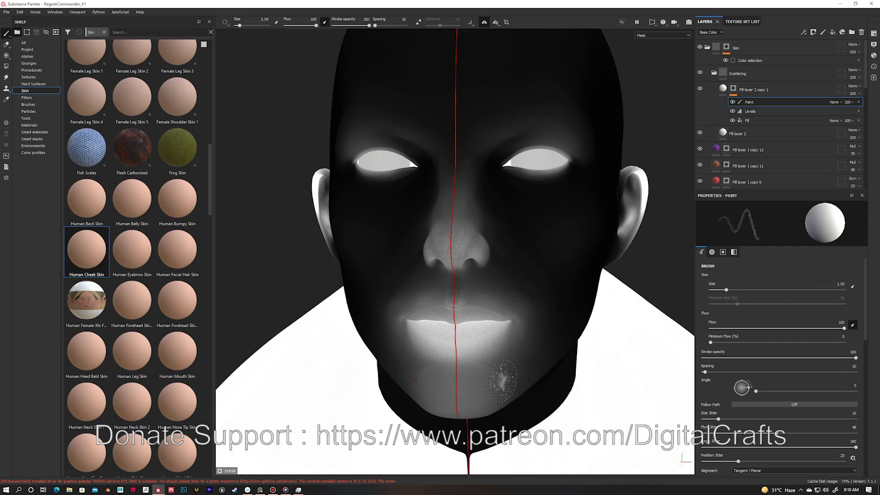
left_click(28, 105)
left_click(177, 217)
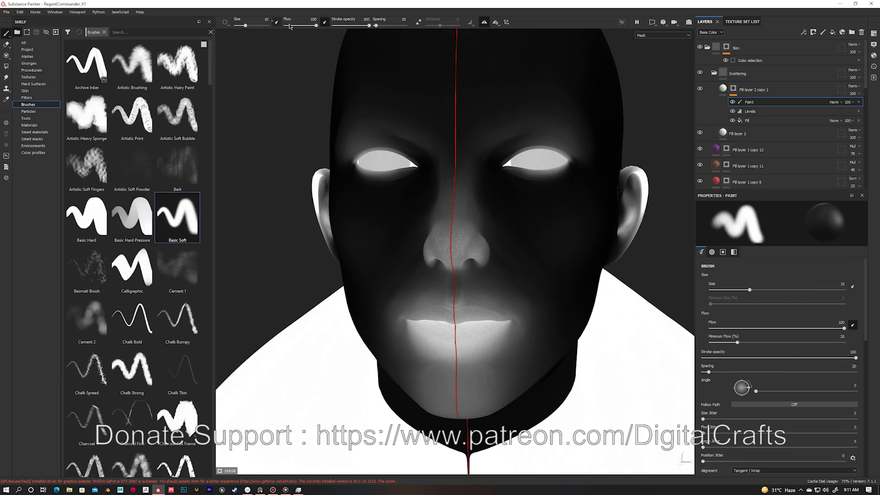
mouse_move(381, 367)
left_mouse_down("alt")
mouse_move(397, 312)
mouse_move(565, 225)
mouse_move(477, 163)
left_mouse_up("alt")
Select Fill layer 2 copy 1 and preview its Scattering channel.
left_click(755, 89)
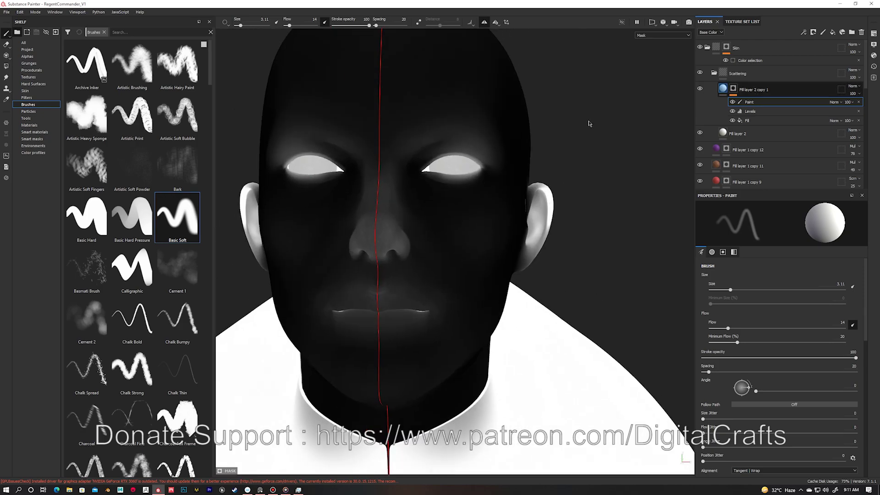
key("c")
key("c")
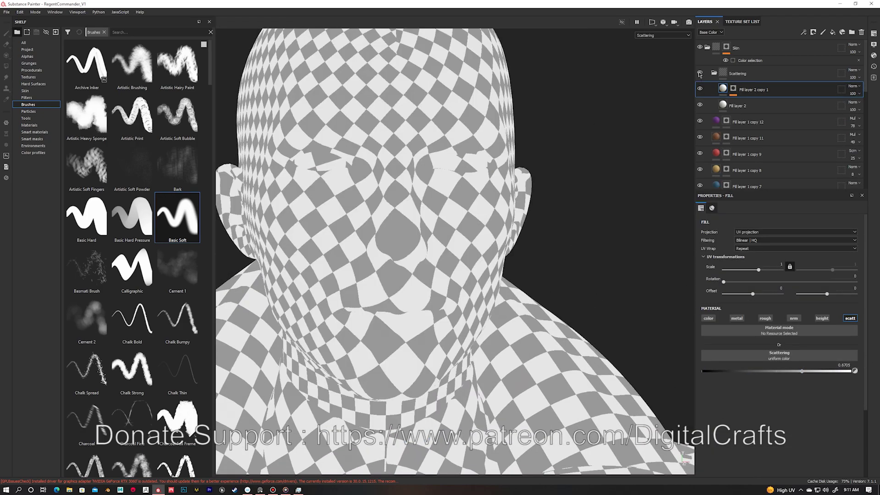
key("c")
key("m")
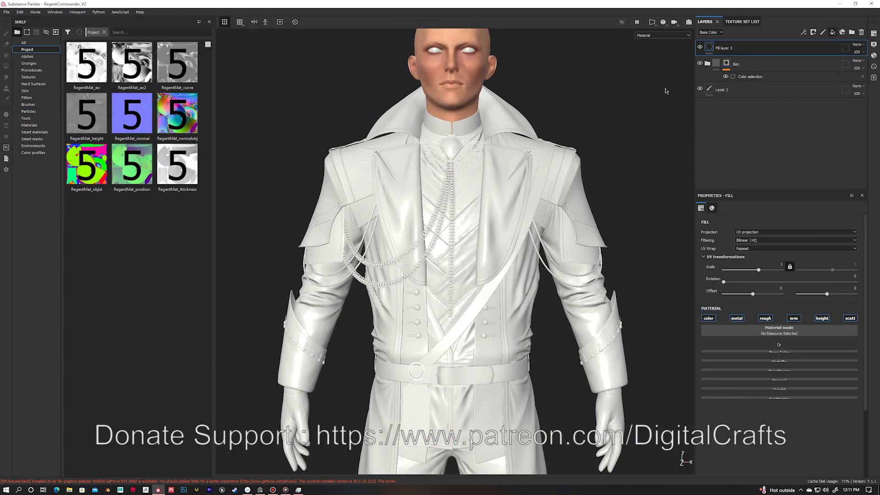
Add a Color Selection mask to Folder 1 picking the green, red, pink and blue ID regions.
right_click(759, 47)
left_click(788, 338)
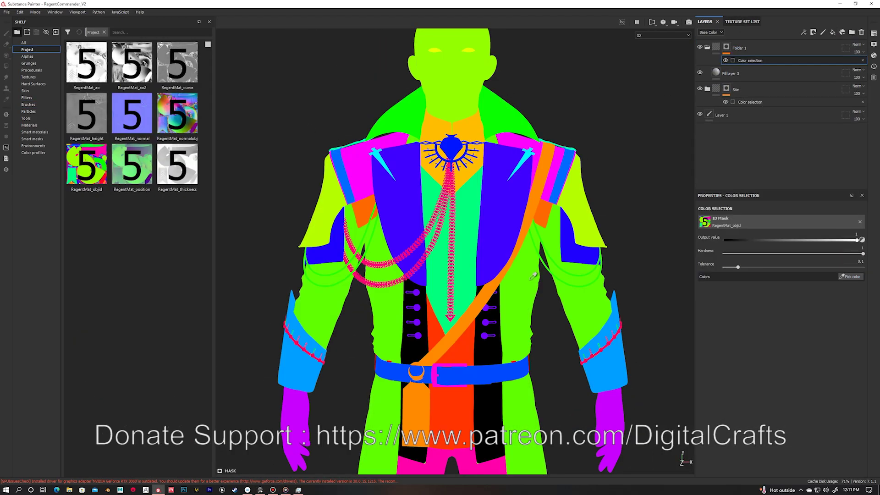
left_click(483, 238)
scroll(483, 238, "down", 3)
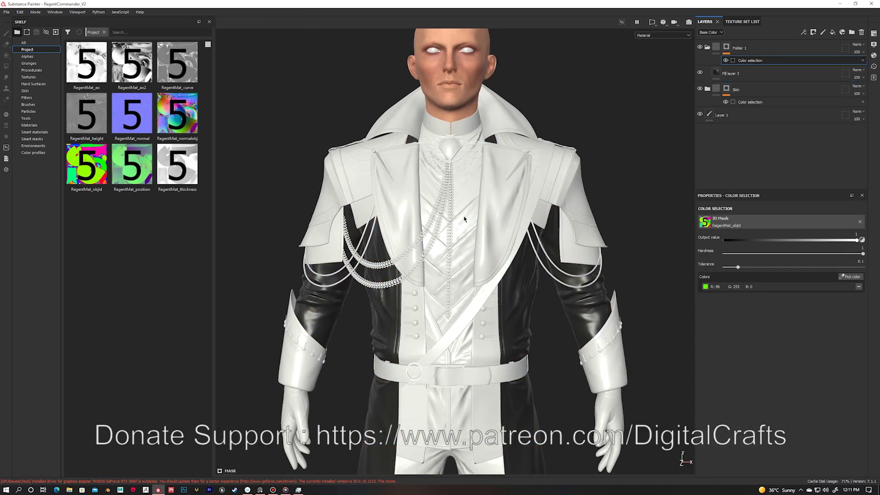
left_click(449, 293)
left_click(420, 339)
scroll(421, 339, "up", 2)
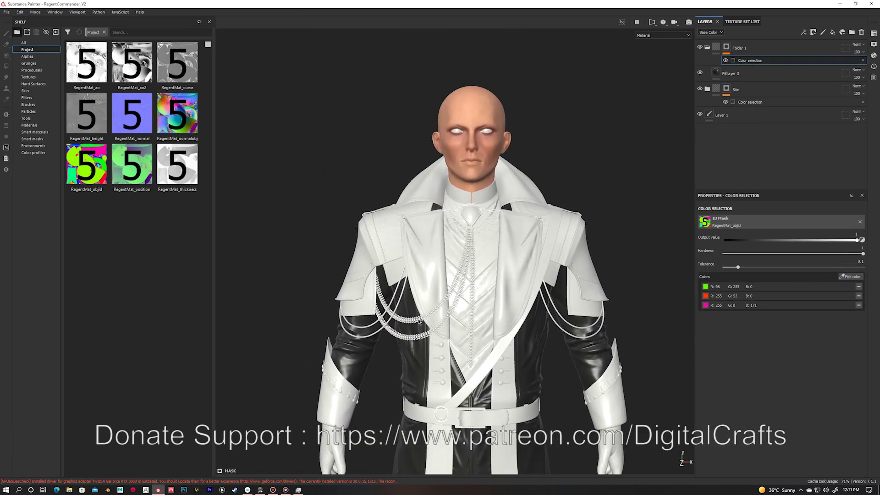
left_click(537, 252)
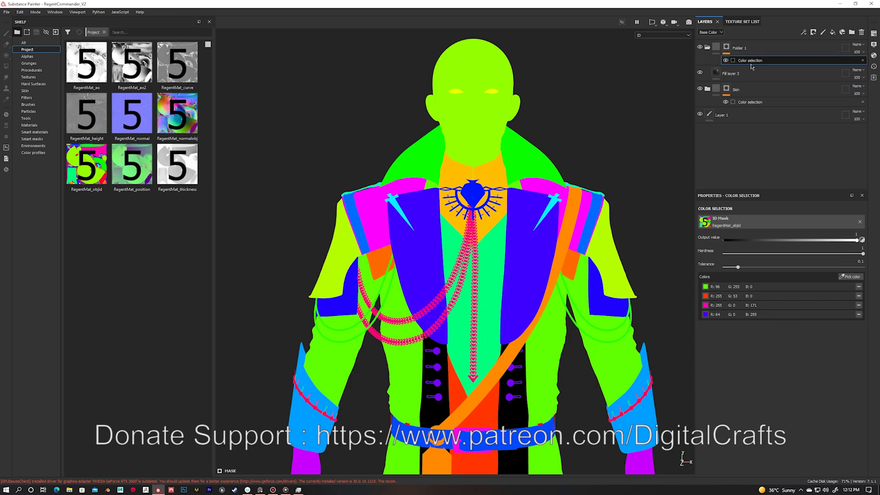
scroll(537, 252, "up", 2)
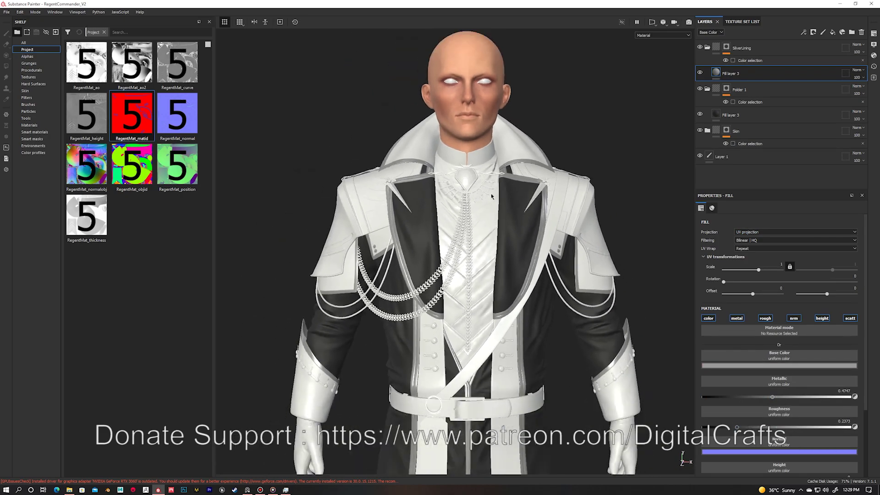
Add the black ID region to the mask and open the fill's material settings.
scroll(485, 281, "up", 3)
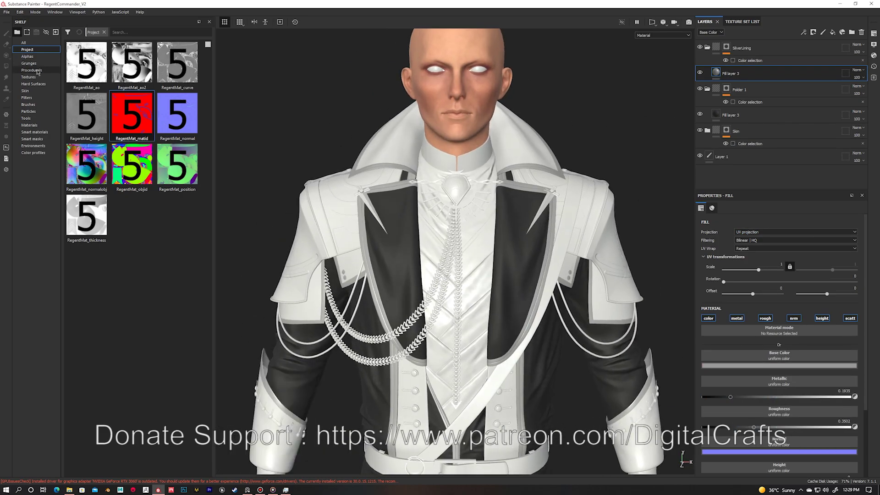
scroll(673, 108, "down", 3)
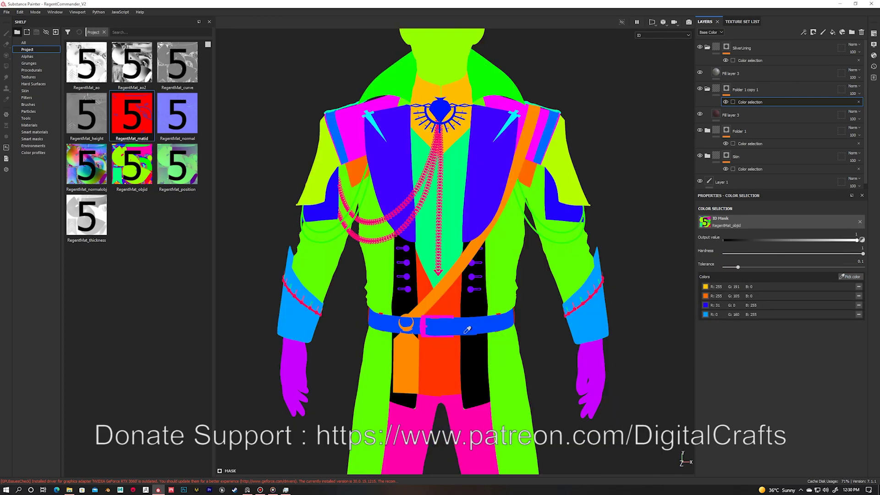
left_click(461, 284)
left_click(730, 115)
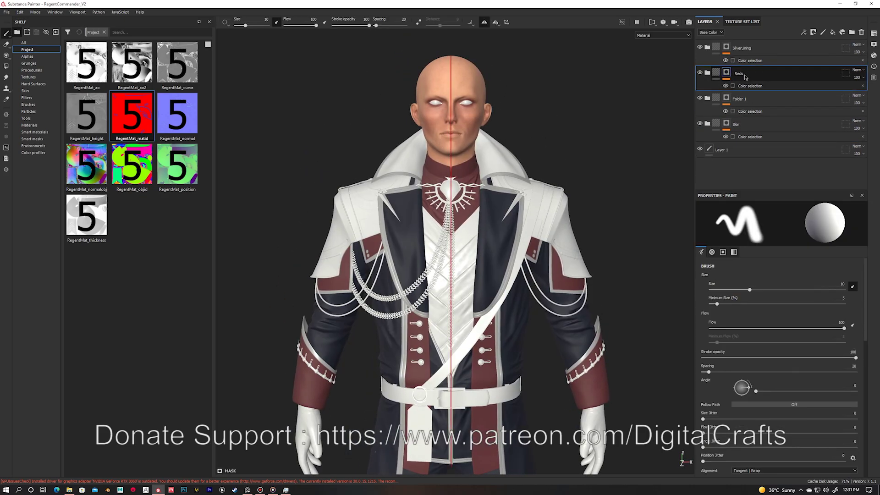
Add a gold base-colour fill layer for the Gold parts and save the project.
left_click(699, 101)
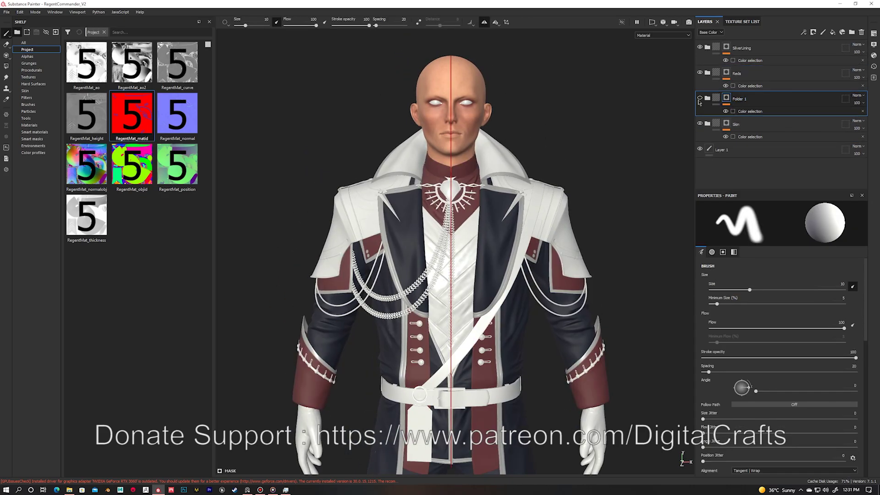
left_click(749, 111)
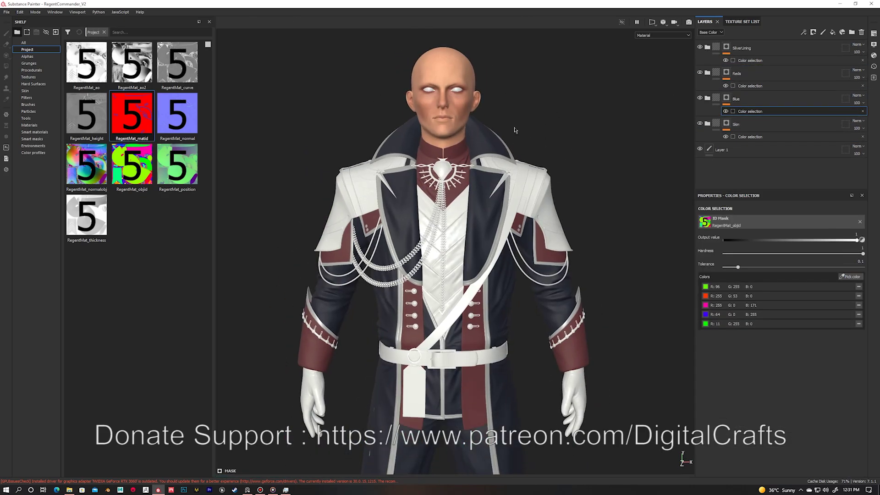
left_click(851, 32)
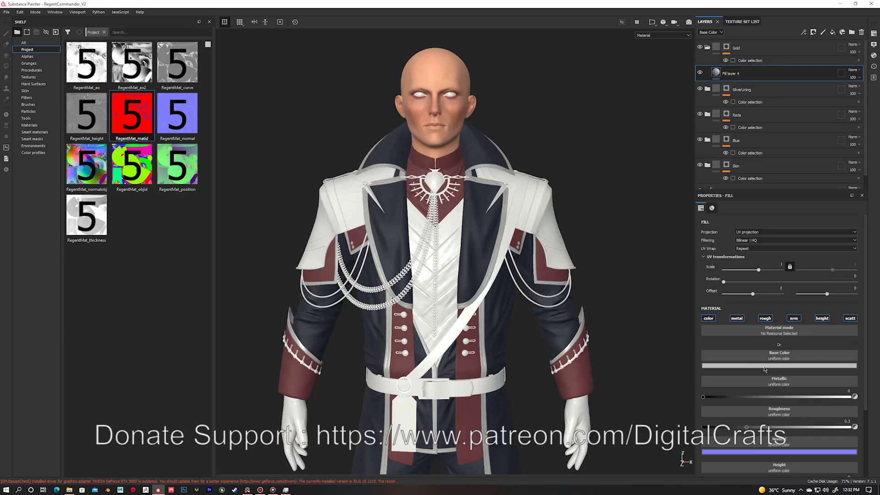
left_click(807, 365)
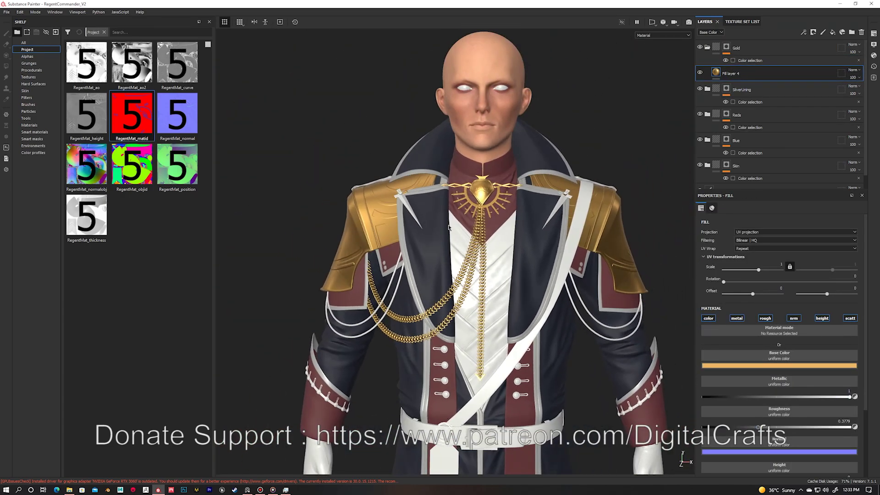
key("ctrl+s")
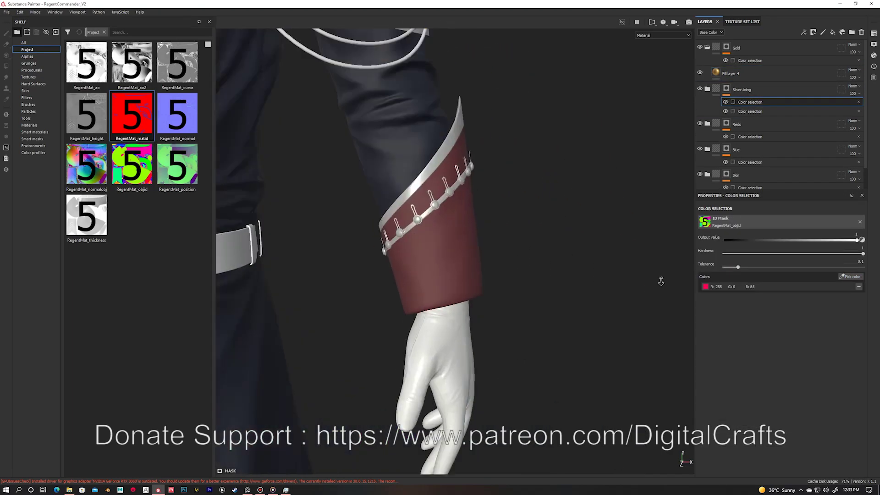
Add the green ID region to the mask and review the Gold folder's colour selection.
left_click(451, 322)
key("m")
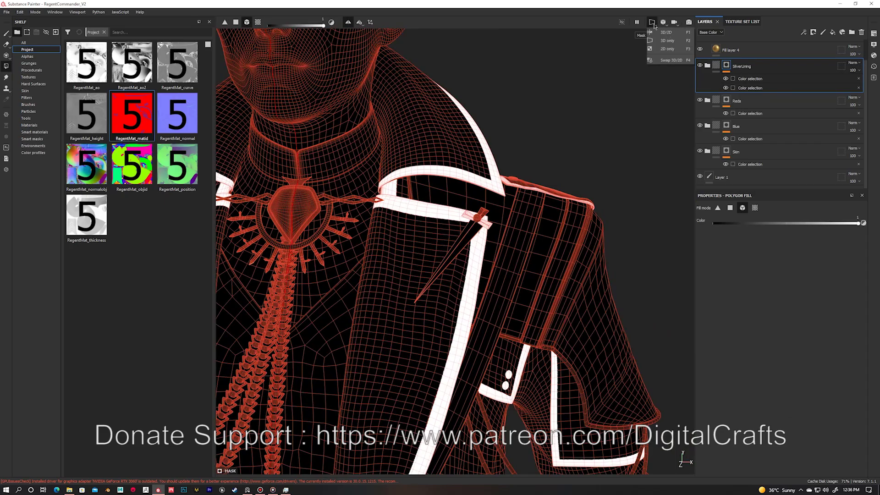
scroll(653, 141, "down", 5)
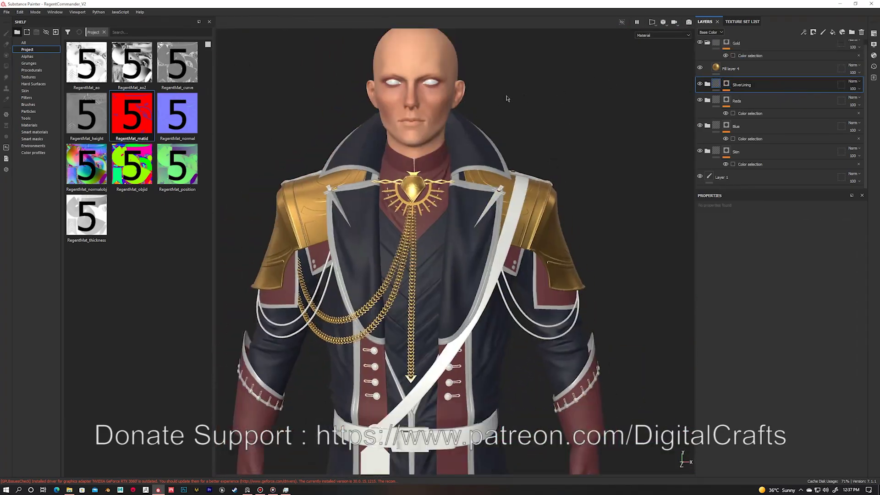
scroll(368, 102, "up", 3)
left_click(750, 55)
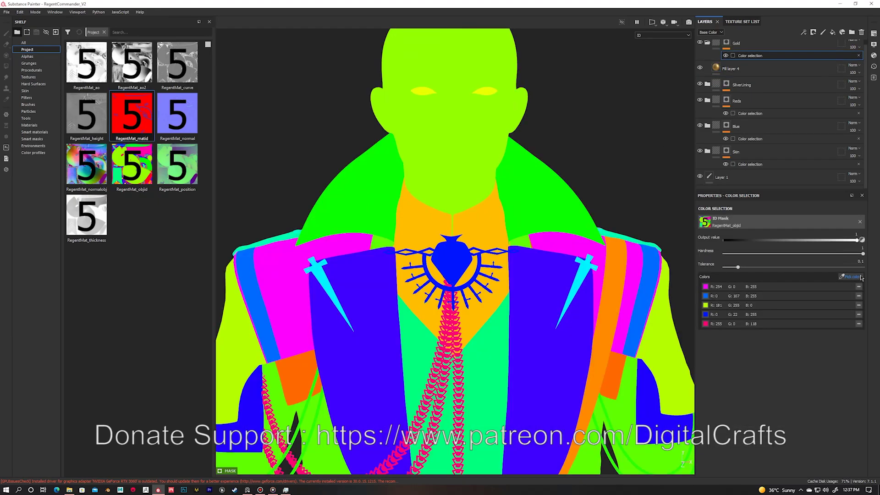
Create a new folder and a fill layer above SilverLining with a new base colour.
key("f")
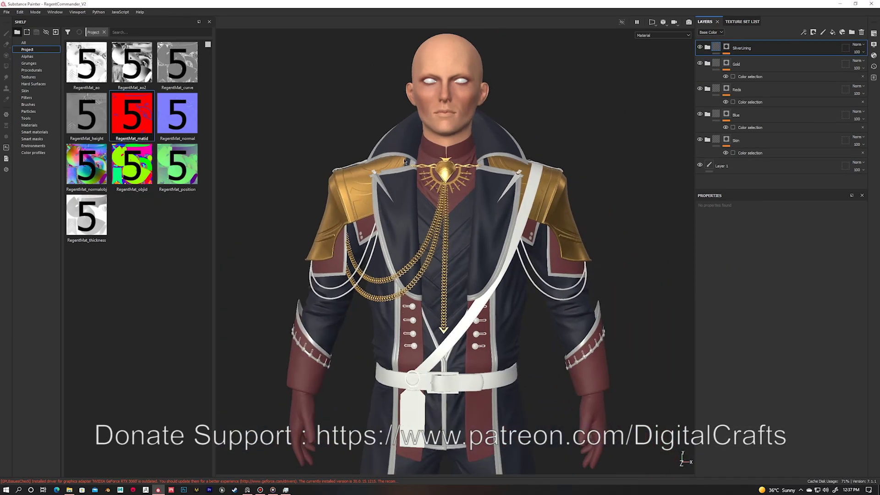
left_click(851, 32)
type("Belts")
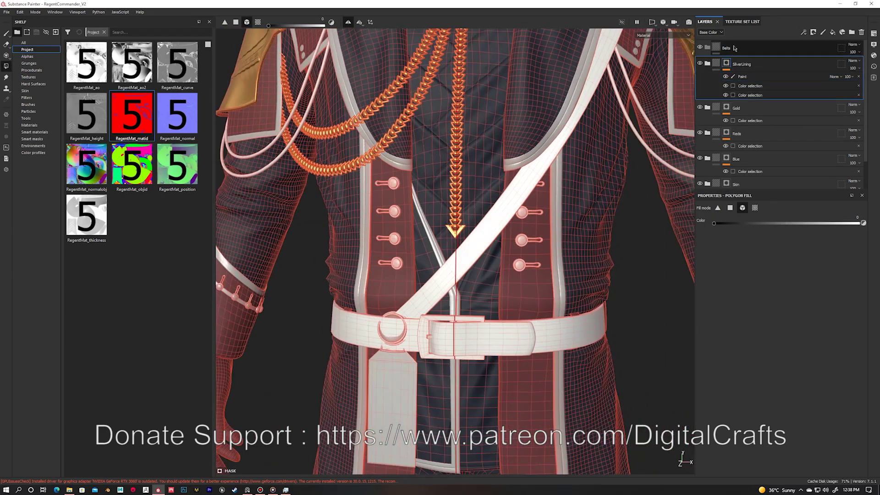
left_click(832, 32)
left_click(731, 365)
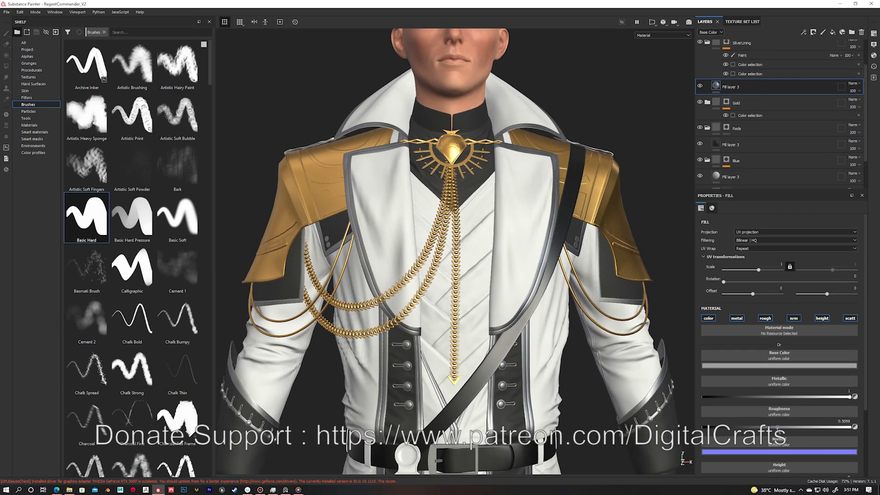
Rename the folder Black and add the Fabric Linen Creased material to the coat.
scroll(424, 222, "down", 2)
scroll(730, 133, "down", 1)
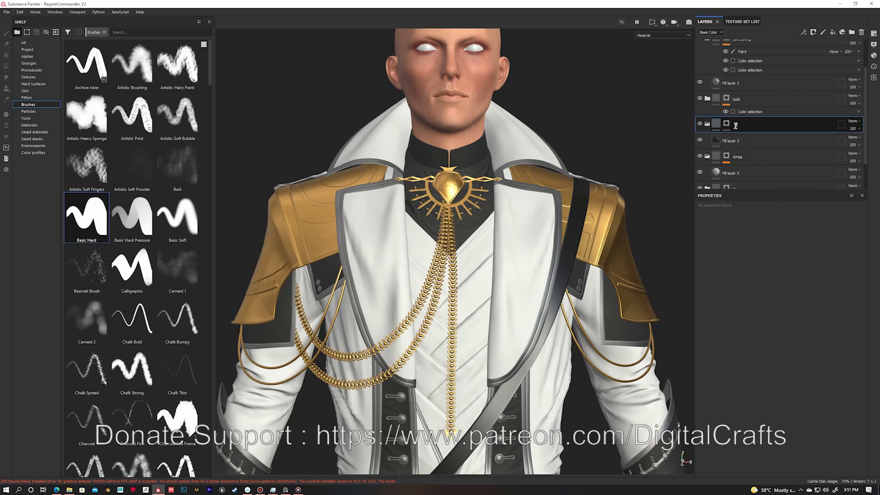
type("Black")
key("Return")
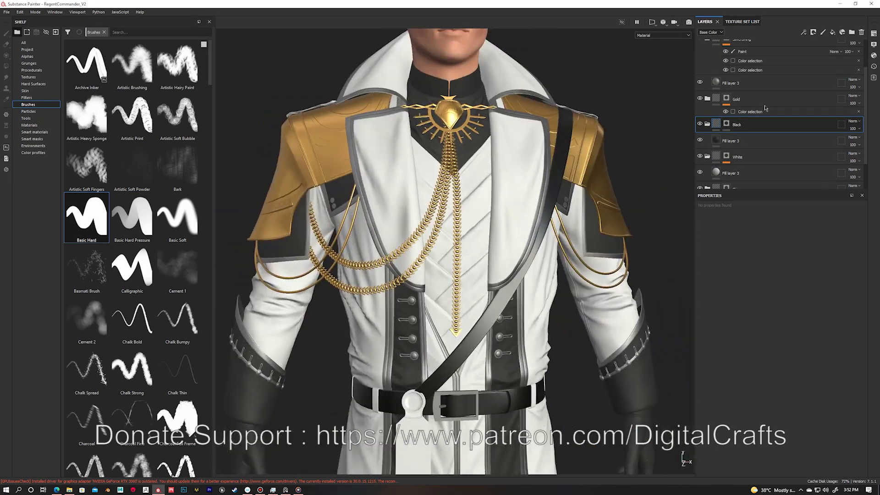
scroll(125, 141, "down", 4)
scroll(126, 405, "down", 2)
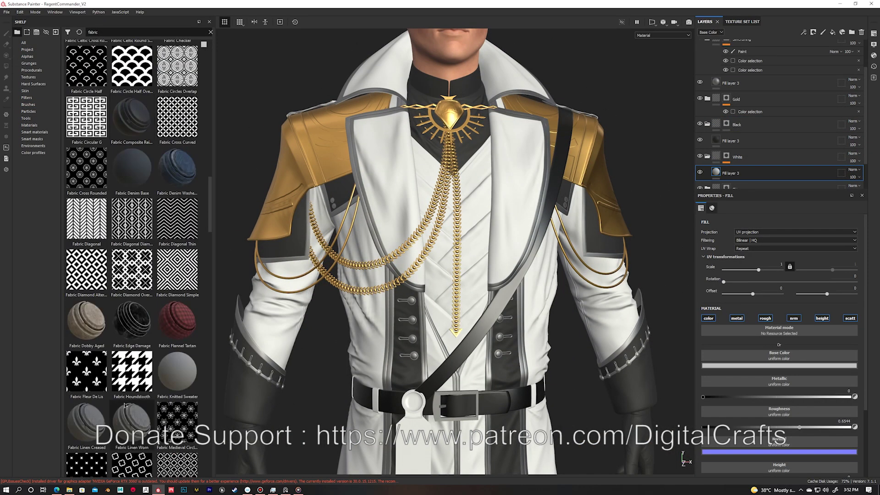
left_click_drag(770, 198, 756, 173)
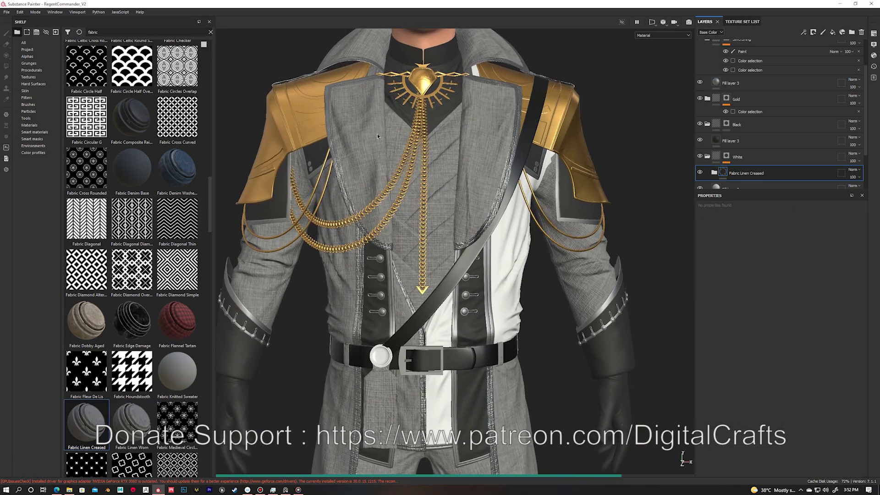
Give the White folder a Color Selection mask picking the blue ID region.
right_click(740, 116)
left_click(770, 407)
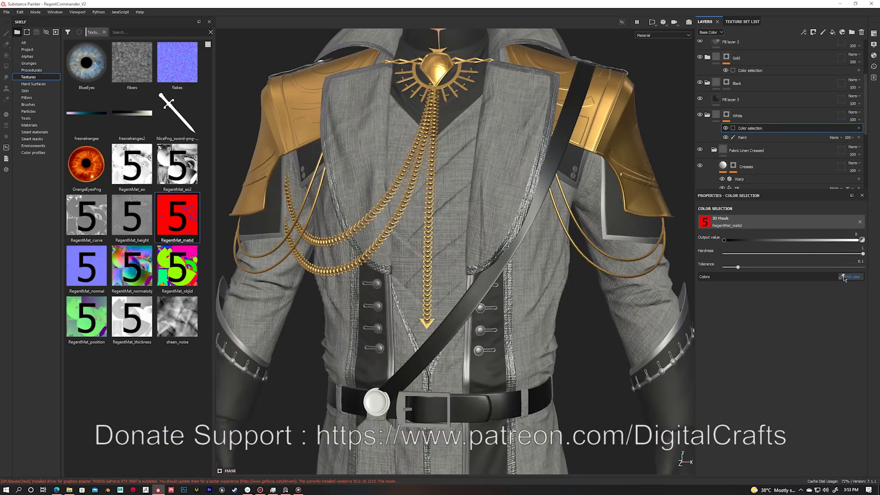
left_click(851, 276)
left_click(546, 178)
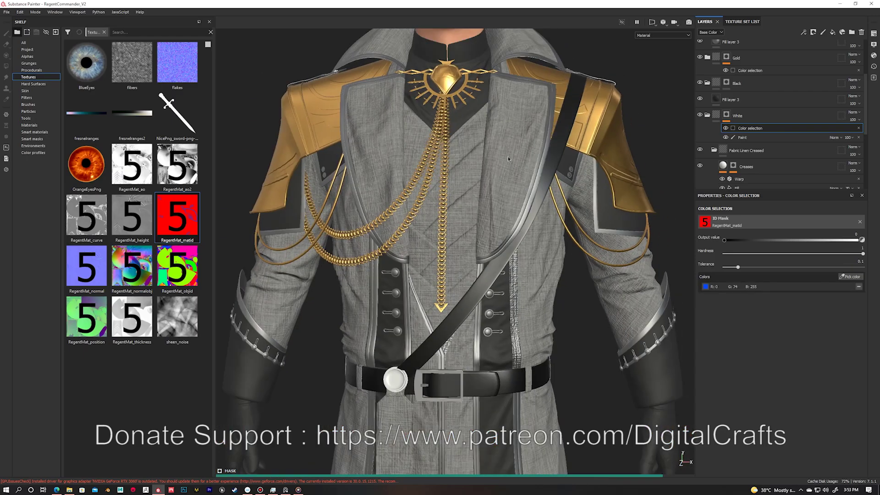
Inspect the Fabric Linen Creased group's Fabric Base weave fill.
scroll(756, 114, "down", 2)
left_click(734, 72)
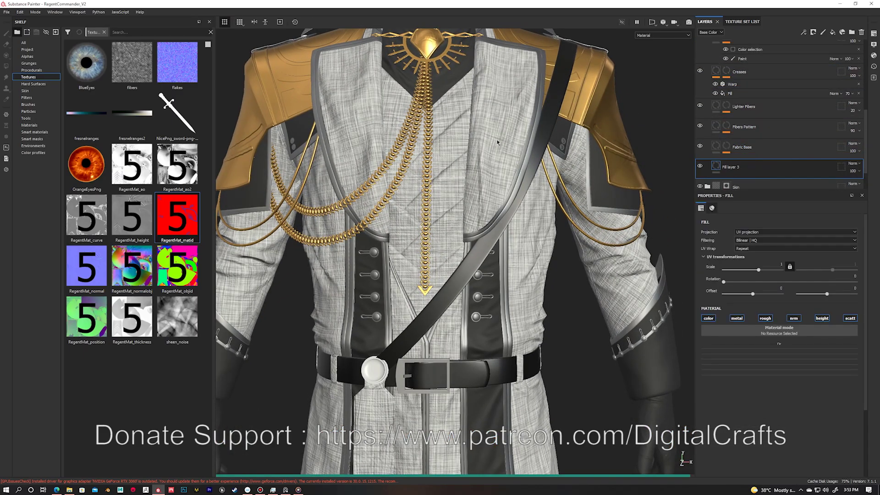
scroll(758, 120, "down", 1)
left_click(726, 118, "alt")
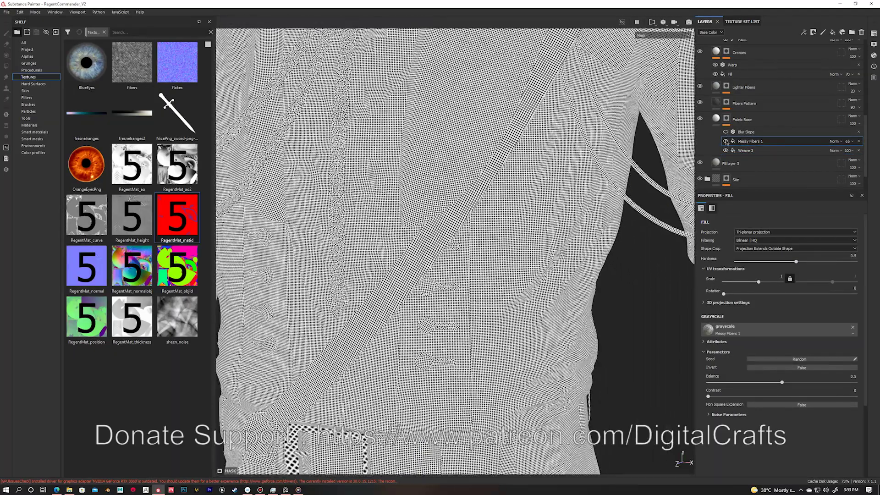
left_click(726, 134, "alt")
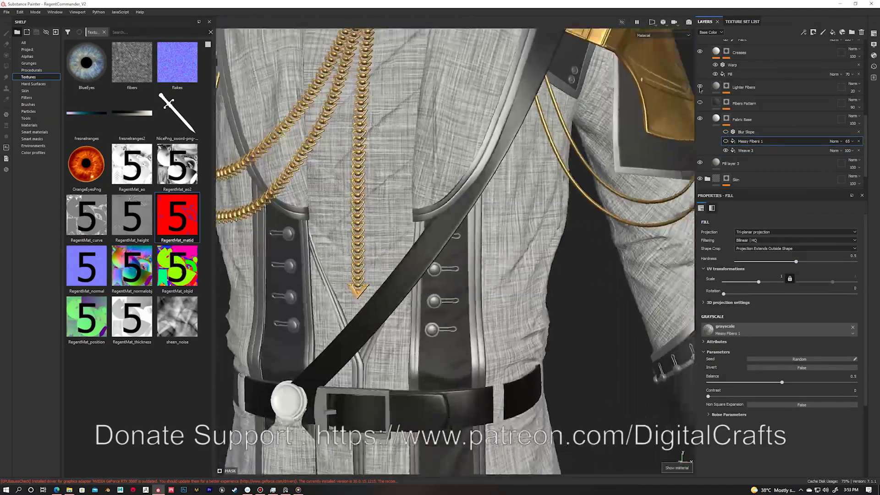
scroll(615, 163, "up", 3)
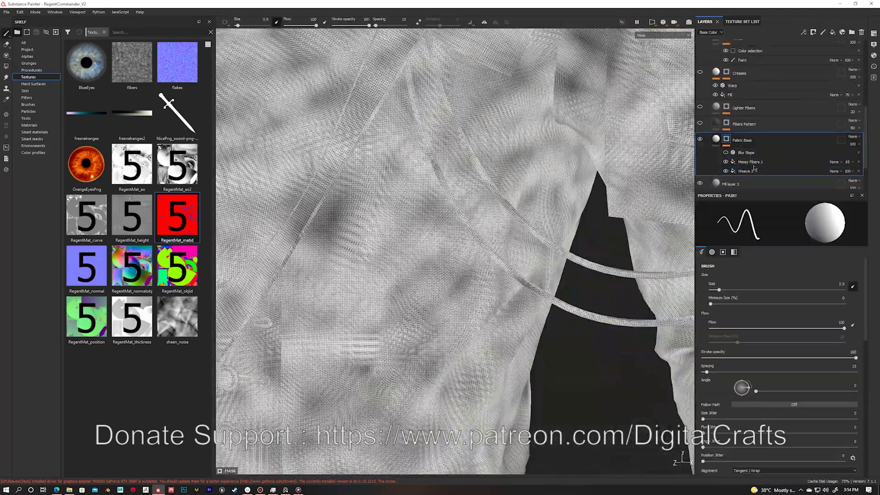
Lower Messy Fibers 1 opacity to 31 and set the Blur Slope scale to 9.
left_click(752, 162, "alt")
left_click(848, 162)
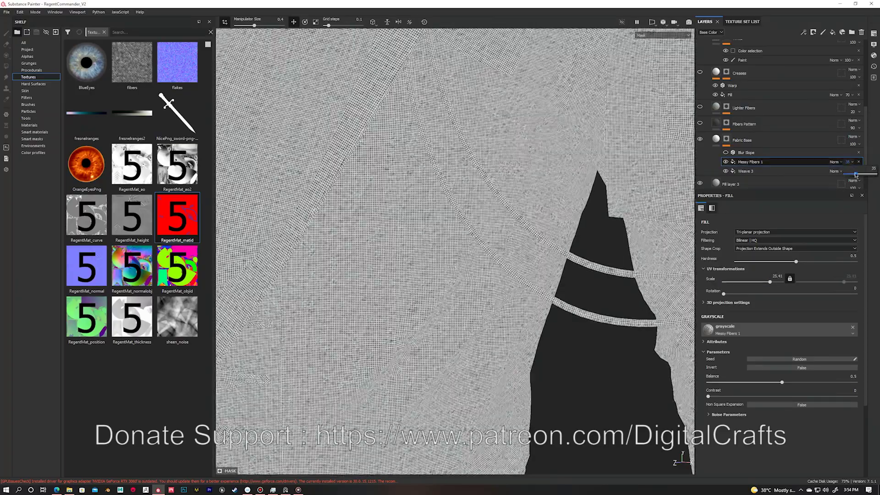
left_click_drag(856, 175, 853, 175)
left_click(746, 152)
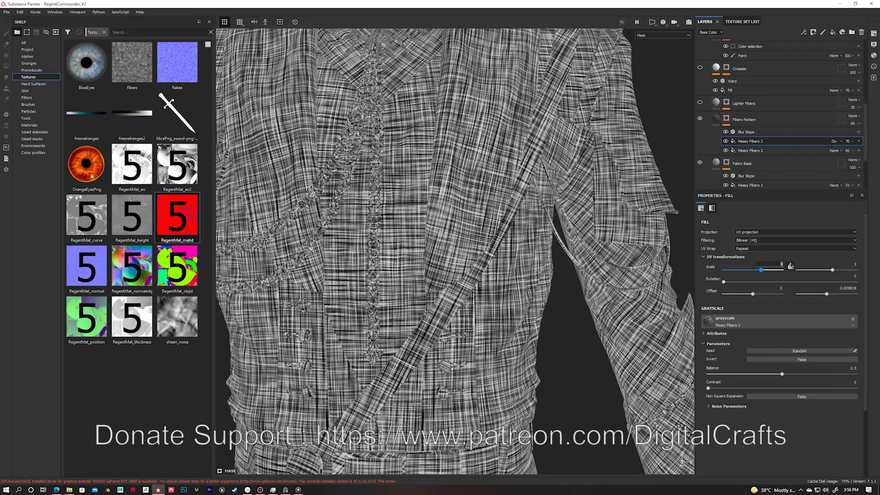
left_click(835, 265)
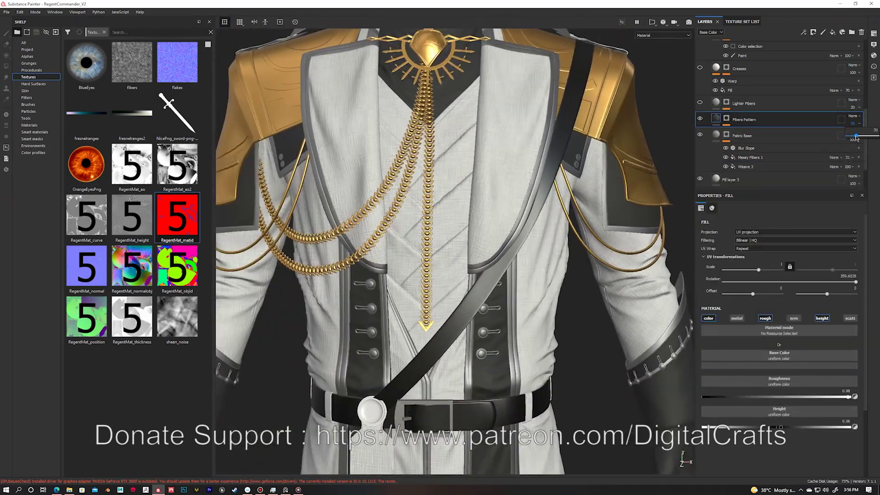
Disable the height channel on the Lighter Fibers fill and select the Creases fill.
left_click(708, 141)
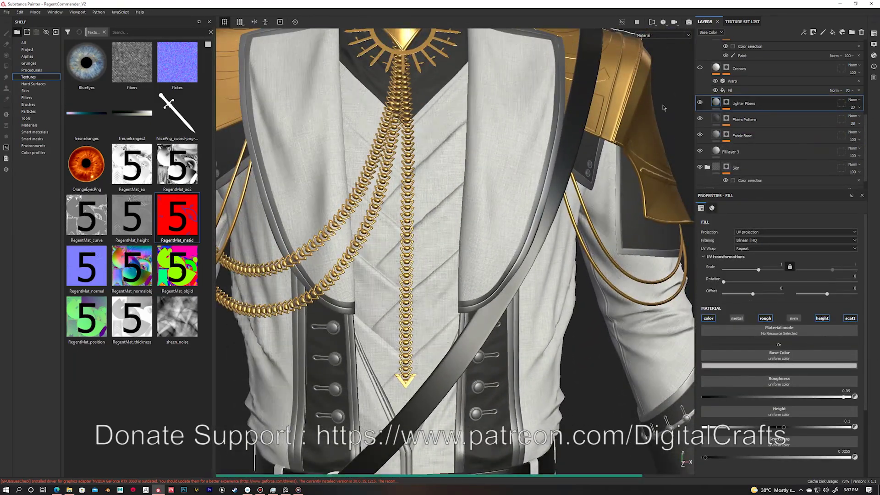
left_click(726, 102)
left_click(750, 116)
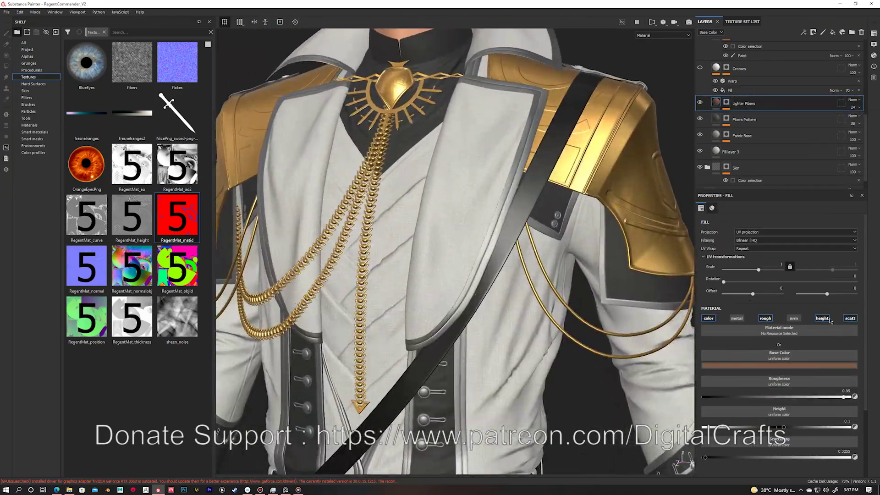
left_click(829, 319)
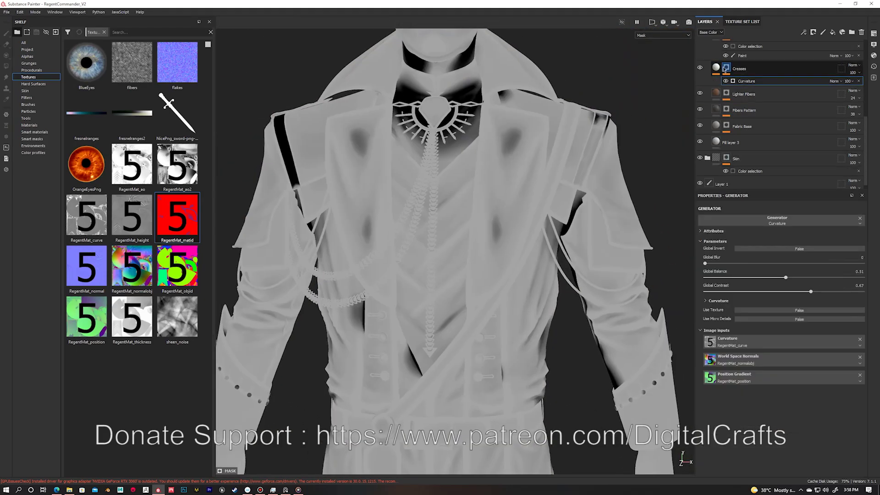
left_click(739, 91)
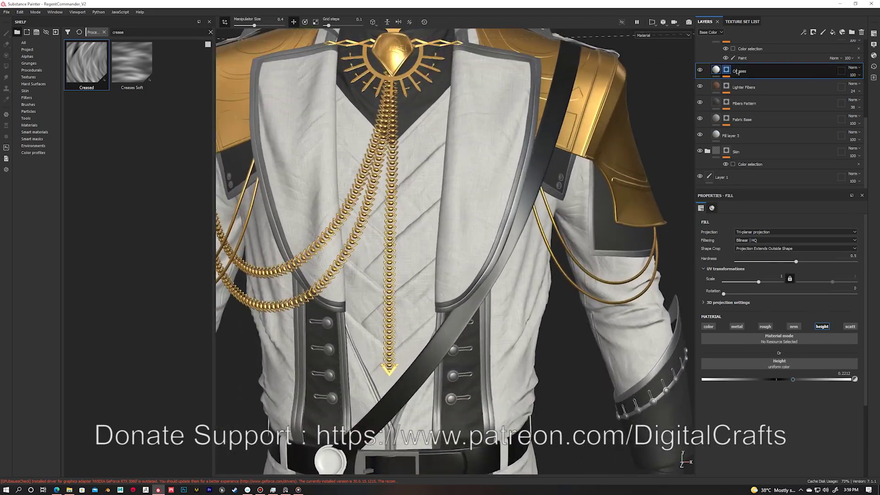
Add Fill layer 6 at about half opacity and give its copy a Curvature generator mask.
right_click(745, 99)
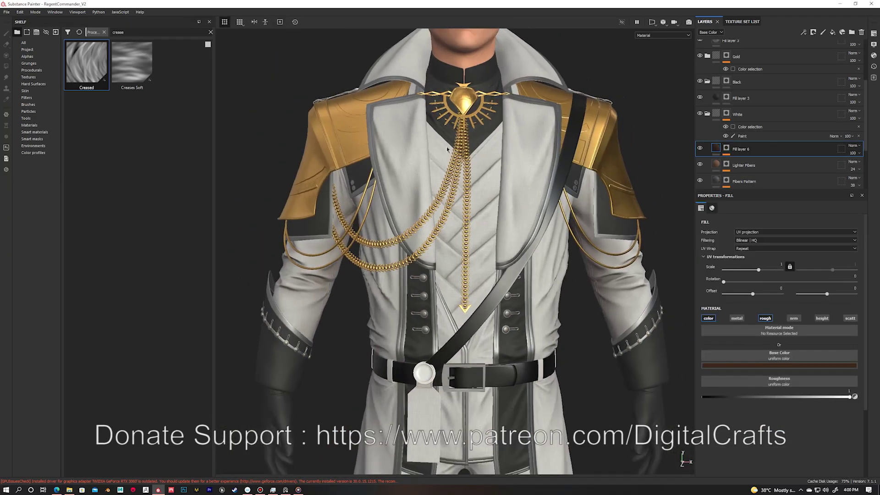
left_click_drag(852, 153, 862, 166)
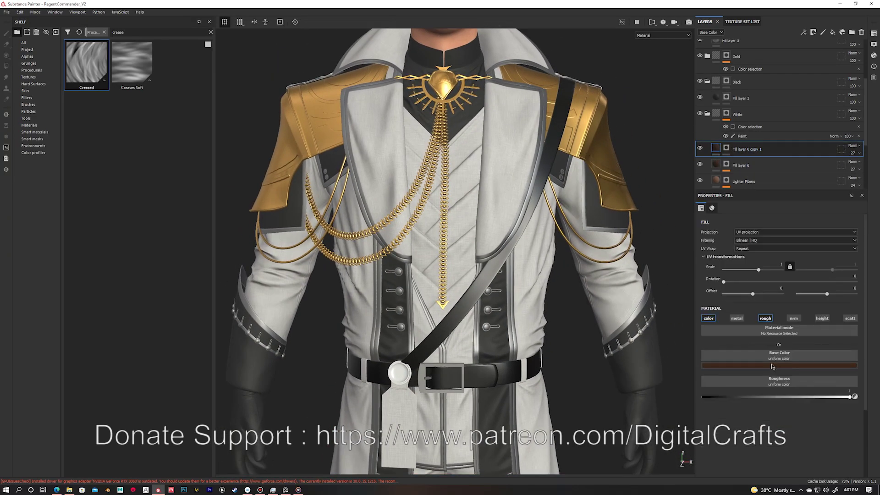
left_click(823, 32)
right_click(732, 148)
left_click(758, 366)
left_click(810, 235)
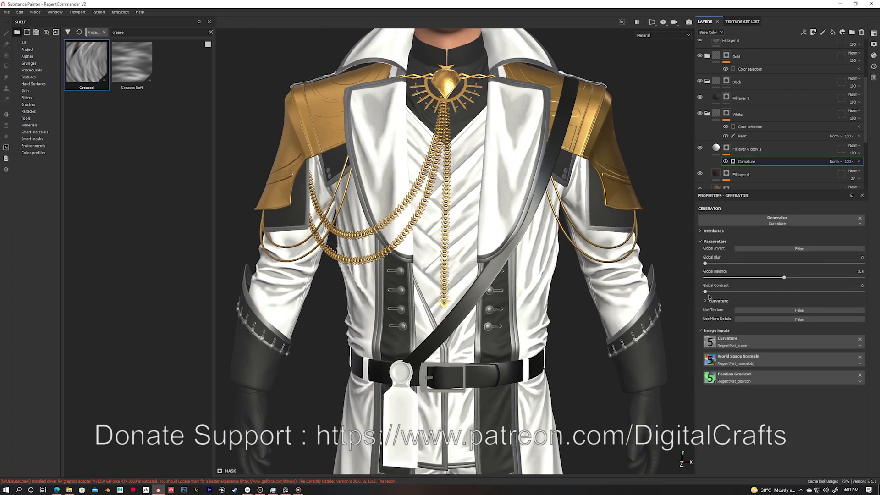
Set copy 1 to Screen with Sharp 0.29 and opacity 32, then duplicate it.
left_click(852, 146)
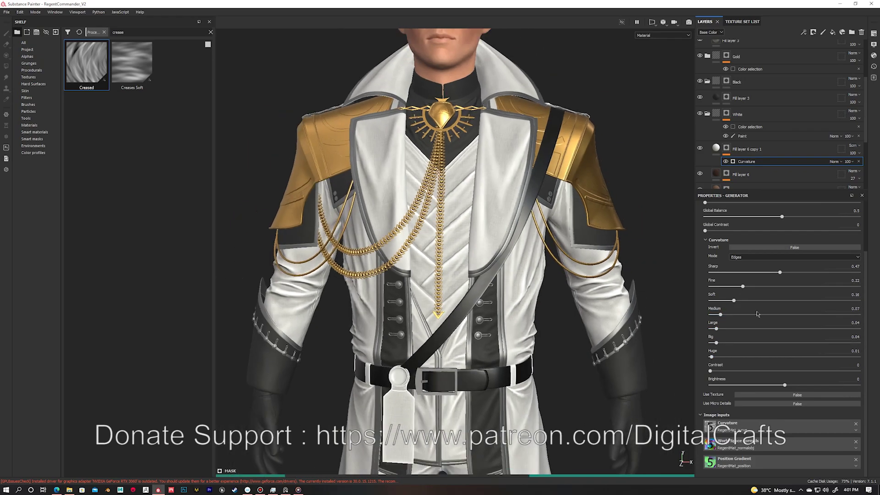
left_click(753, 273)
left_click_drag(853, 153, 857, 166)
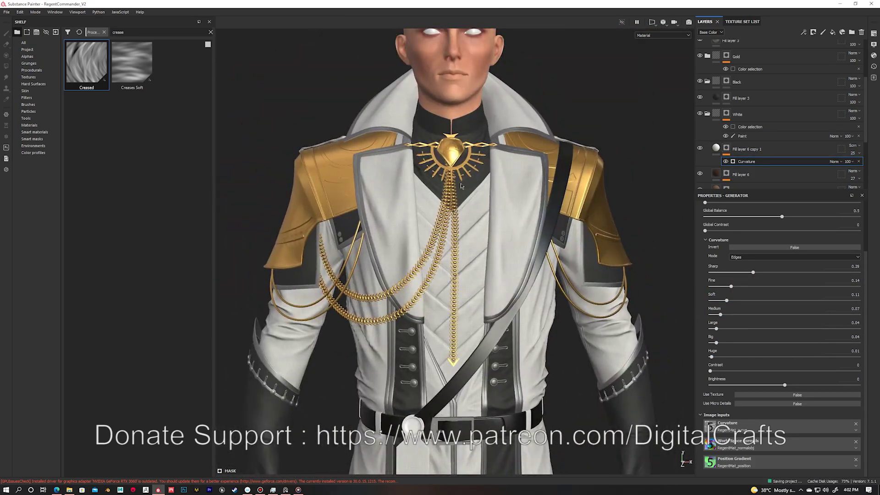
key("ctrl+d")
left_click(775, 365)
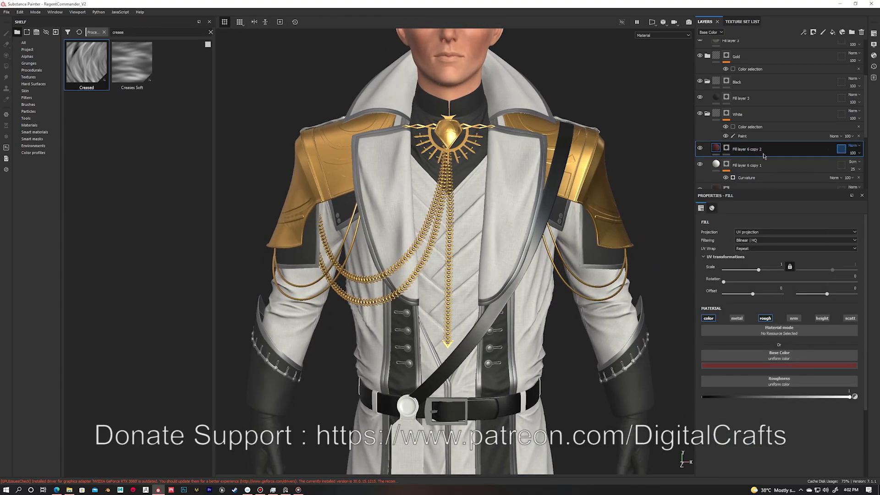
Give copy 2 a BnW Spots 2 mask at opacity 38 and duplicate it.
left_click(838, 152)
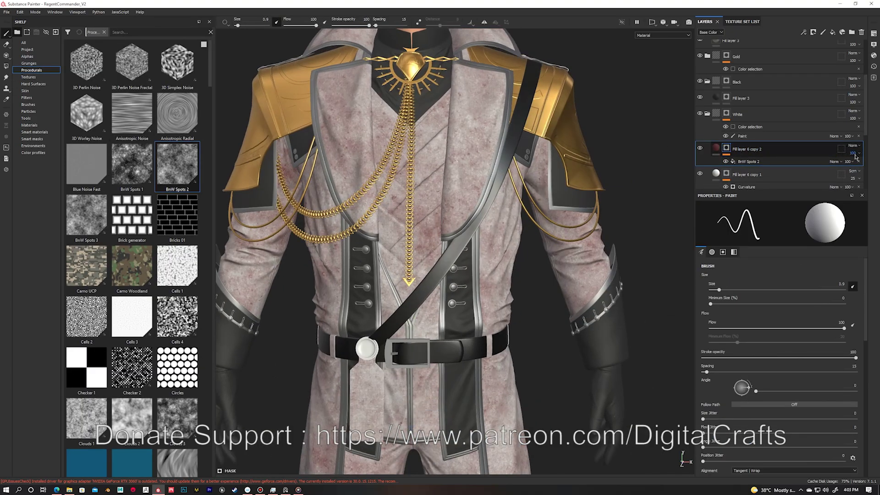
left_click_drag(864, 166, 859, 166)
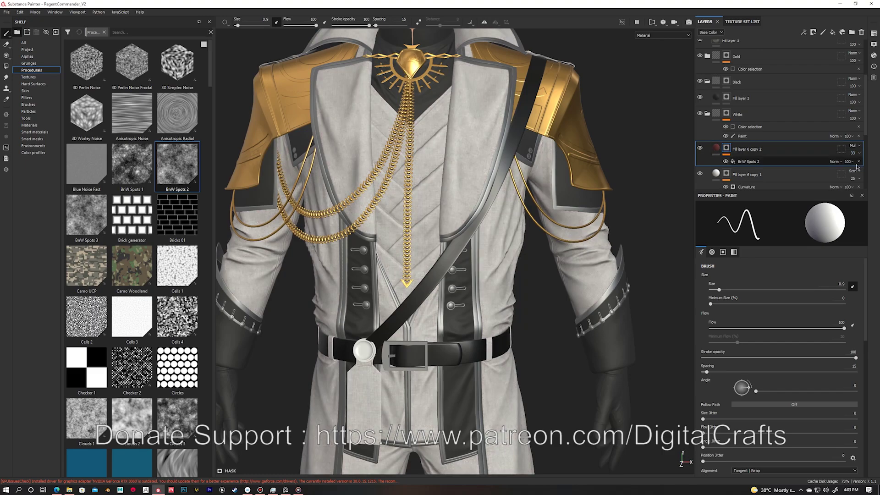
right_click(855, 149)
left_click(765, 366)
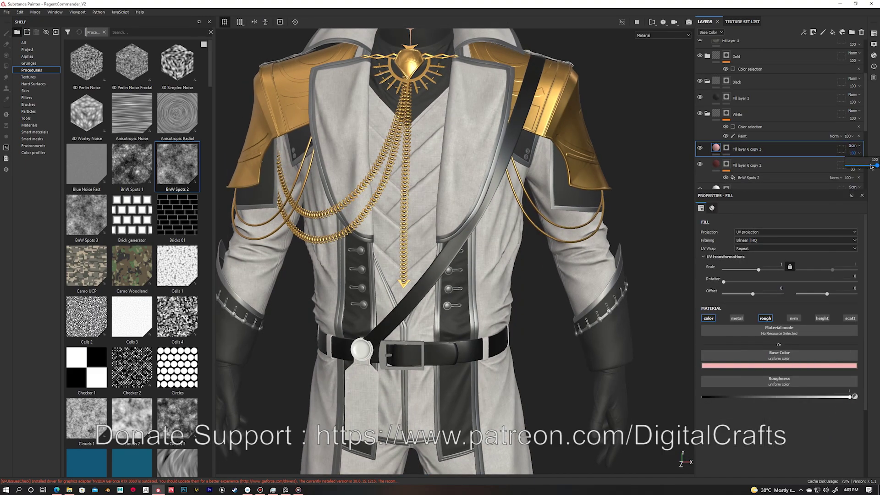
Scale copy 3's spot pattern to 18.4 and adjust copy 2's base colour.
left_click_drag(759, 285, 767, 281)
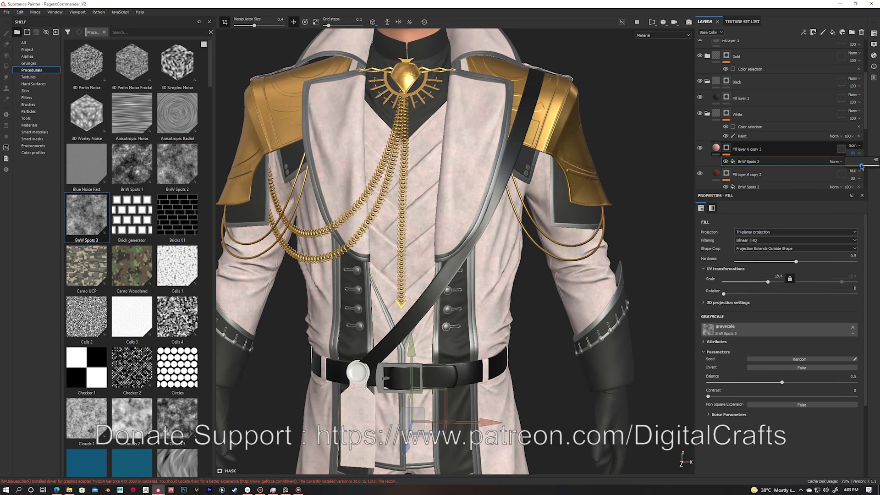
key("c")
scroll(507, 206, "up", 3)
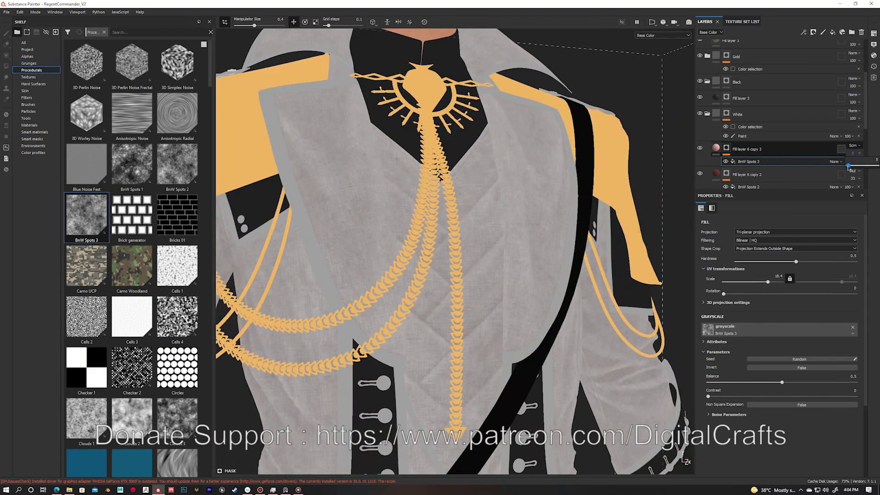
scroll(700, 176, "down", 5)
left_click(733, 136)
key("m")
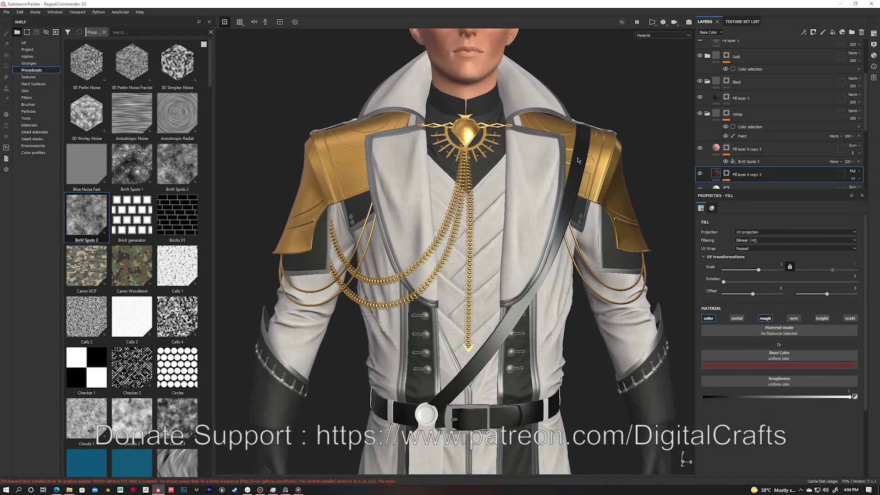
left_click(741, 366)
middle_click_drag(479, 216, 487, 285, "alt")
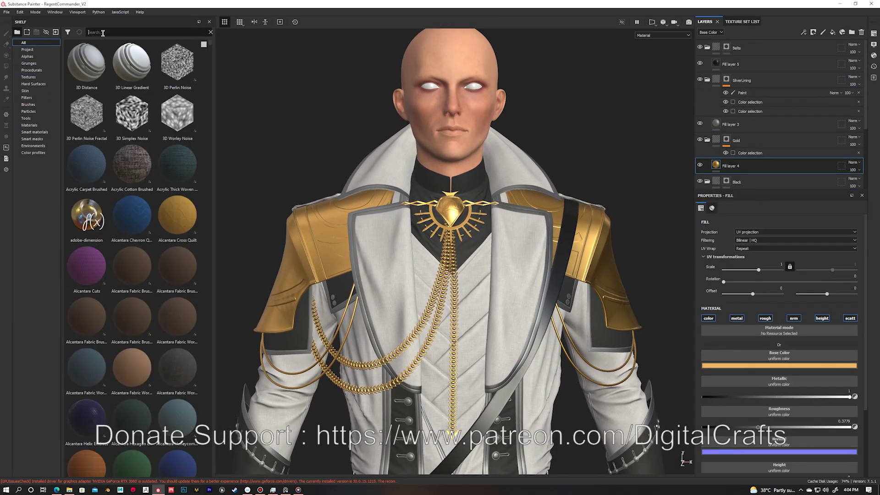
Drop in Gold Damaged and lift its grain, dirt and scratch layers above its folder.
left_click_drag(87, 115, 724, 106)
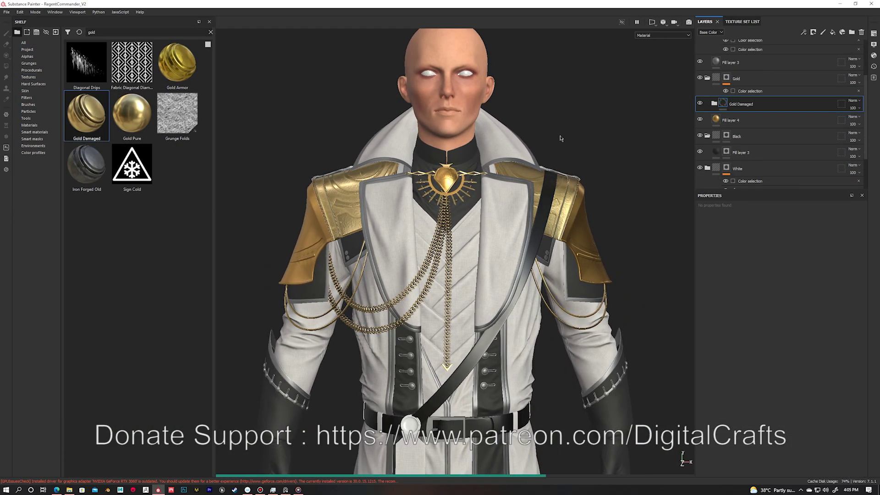
left_click(750, 157)
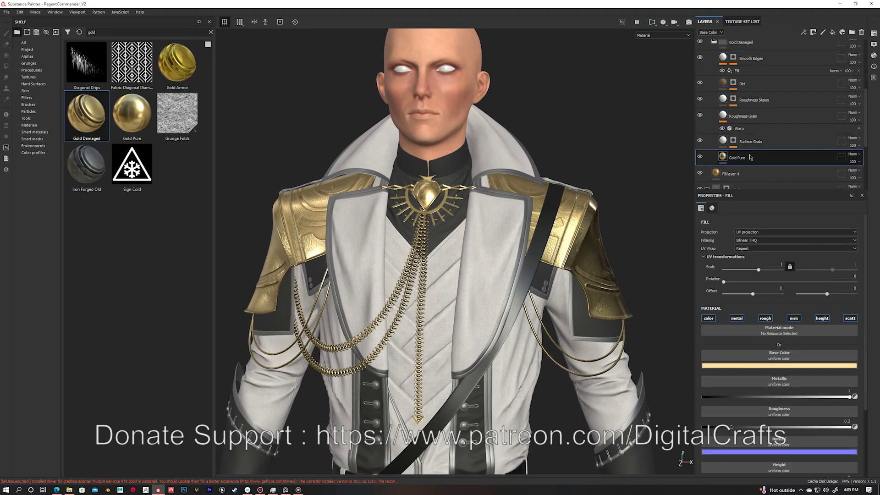
left_click_drag(759, 185, 744, 138)
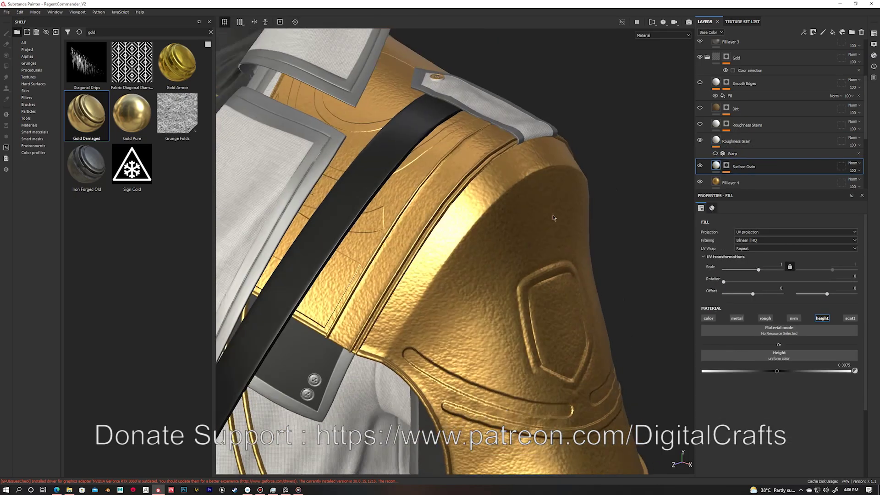
left_click(726, 147)
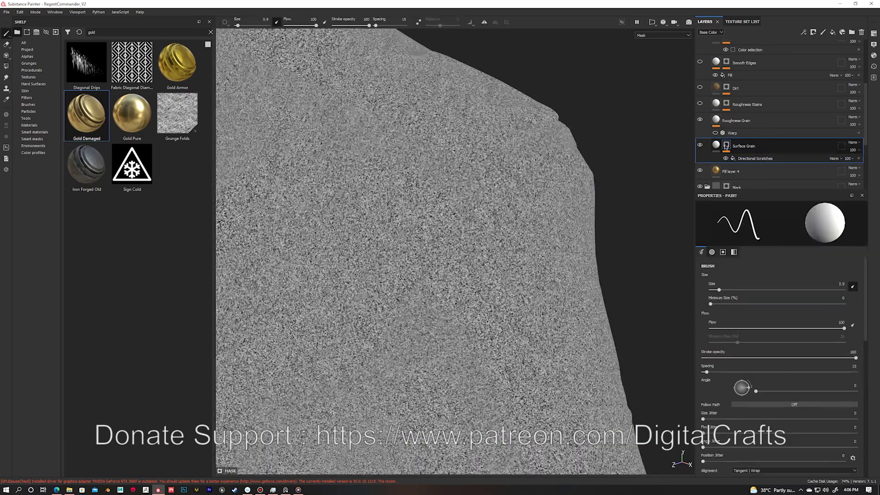
left_click(755, 158)
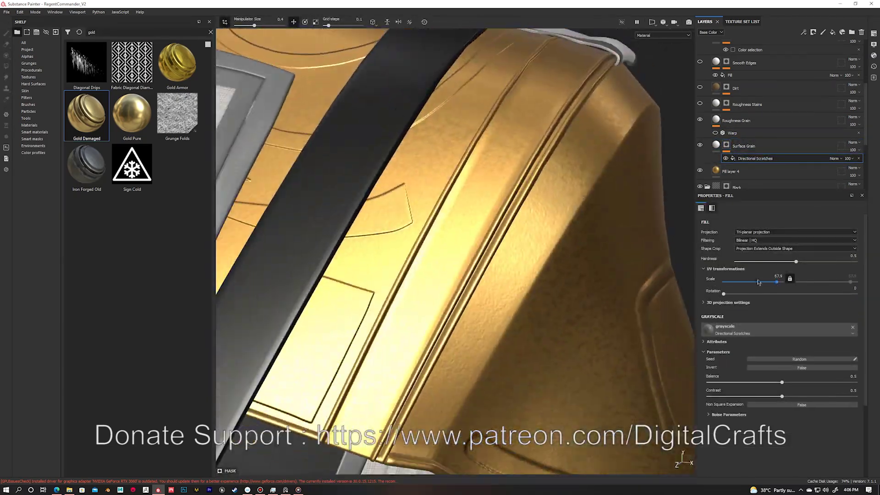
left_click_drag(504, 183, 537, 176, "alt")
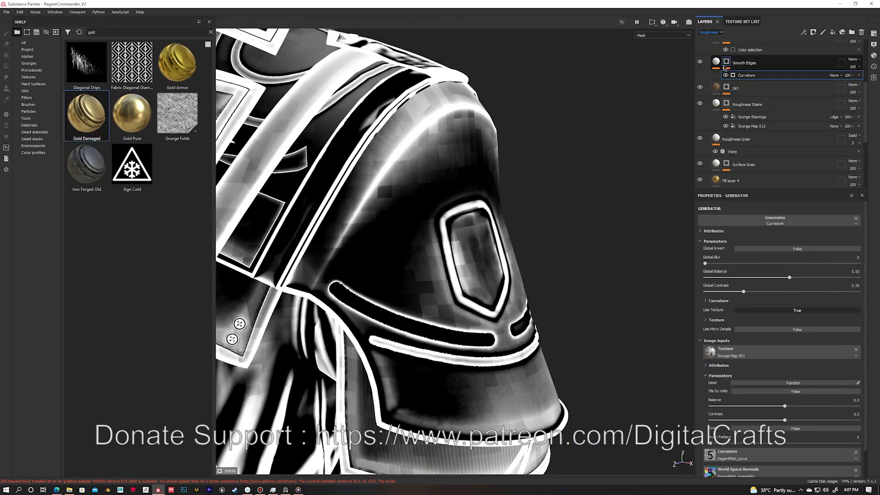
Swap the curvature input texture and filter the shelf to the Grunges category.
left_click(737, 355)
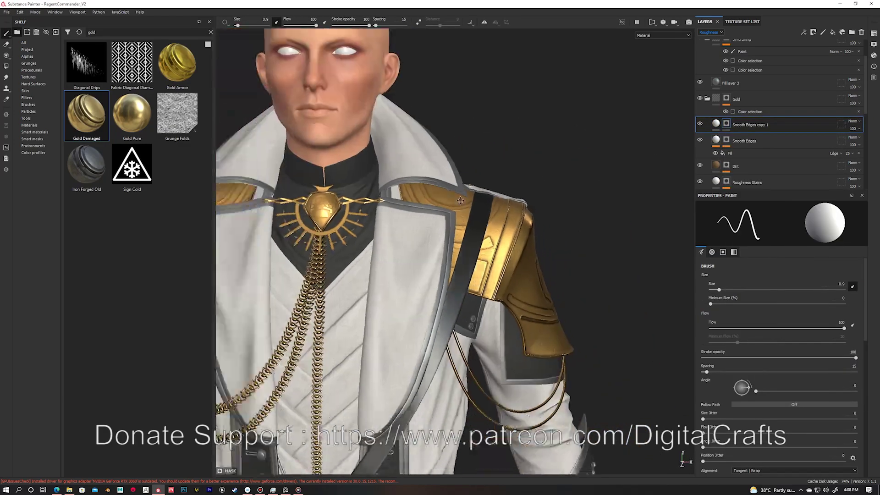
type("grun")
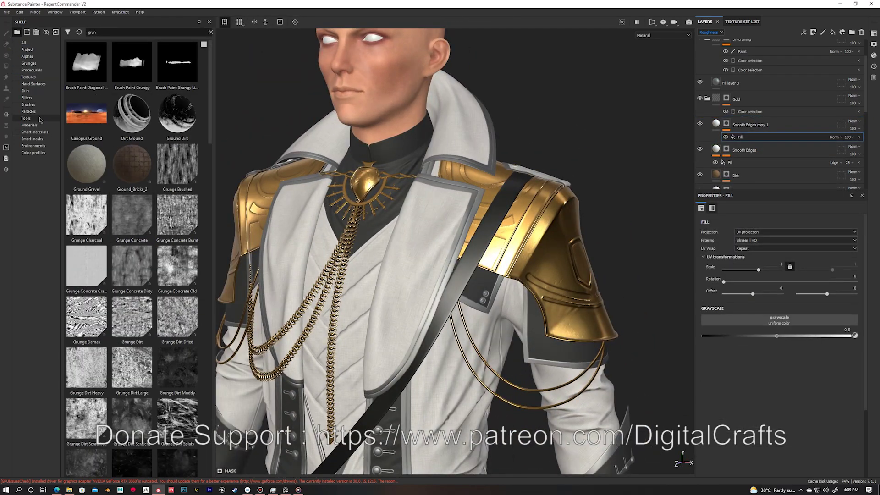
left_click(29, 64)
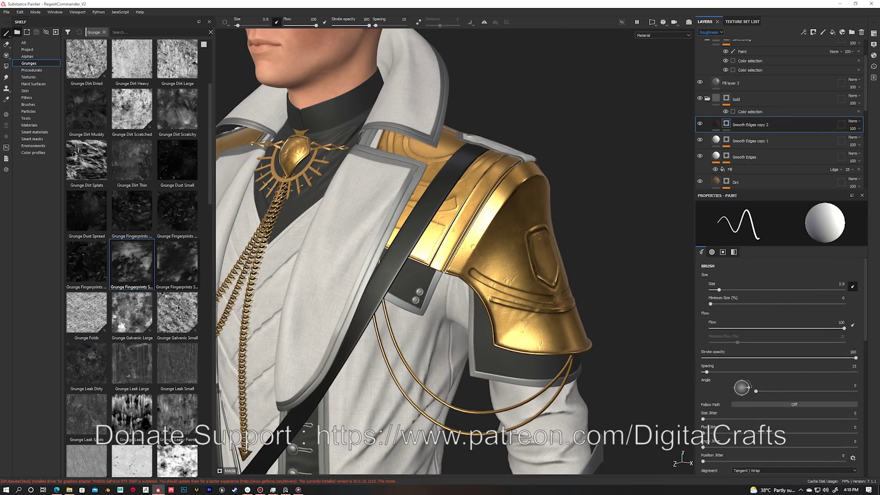
Add a fill with Grunge Dirt Splats to Smooth Edges copy 2's mask.
scroll(182, 226, "up", 3)
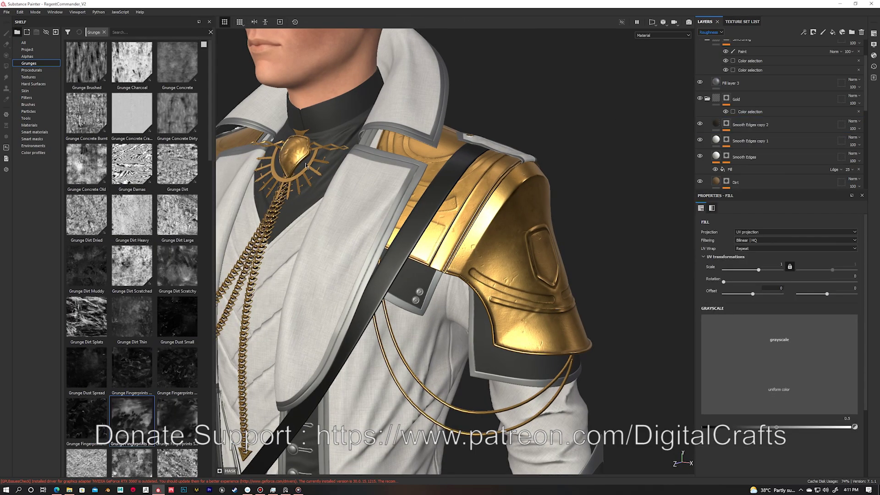
key("ctrl+z")
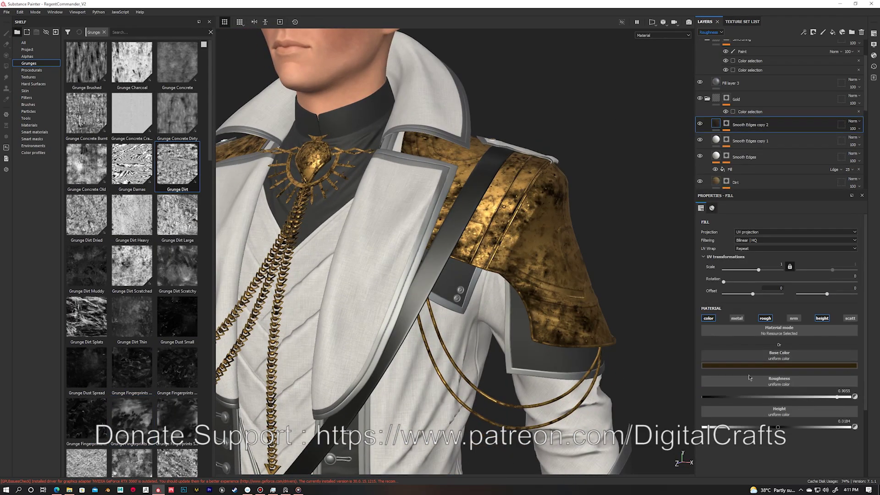
scroll(561, 268, "up", 5)
left_click(726, 124, "alt")
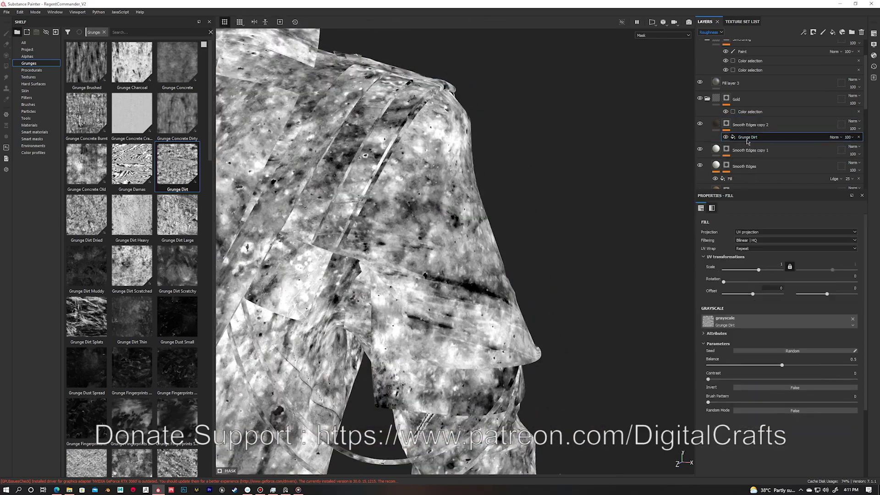
right_click(743, 133)
left_click(752, 193)
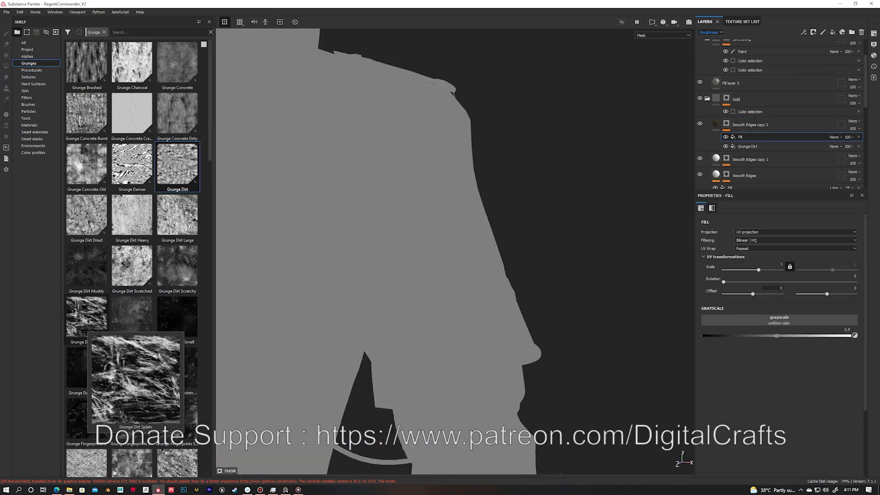
left_click_drag(88, 321, 752, 136)
Add a second mask fill with Grunge Dirt Scratchy using tri-planar projection.
right_click(752, 137)
left_click(760, 193)
left_click_drag(177, 265, 752, 137)
left_click(795, 232)
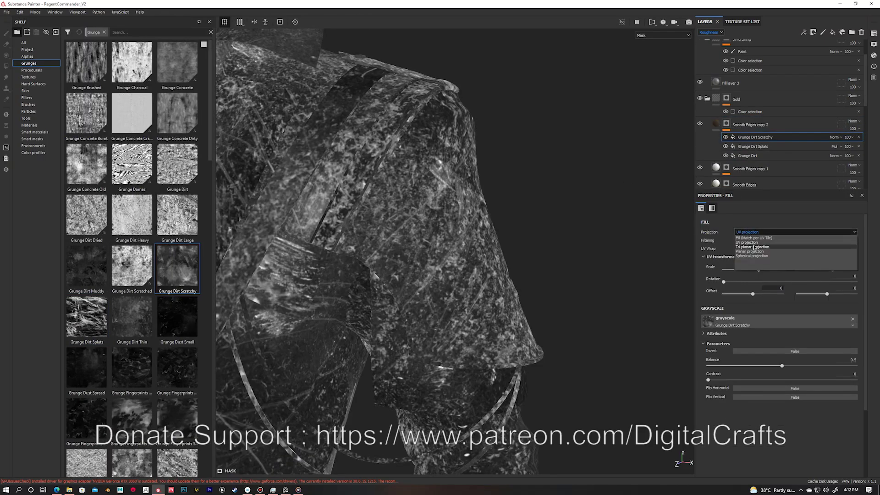
left_click(754, 247)
Lower Smooth Edges copy 1's fill roughness to about 0.33 on the shoulder armour.
key("m")
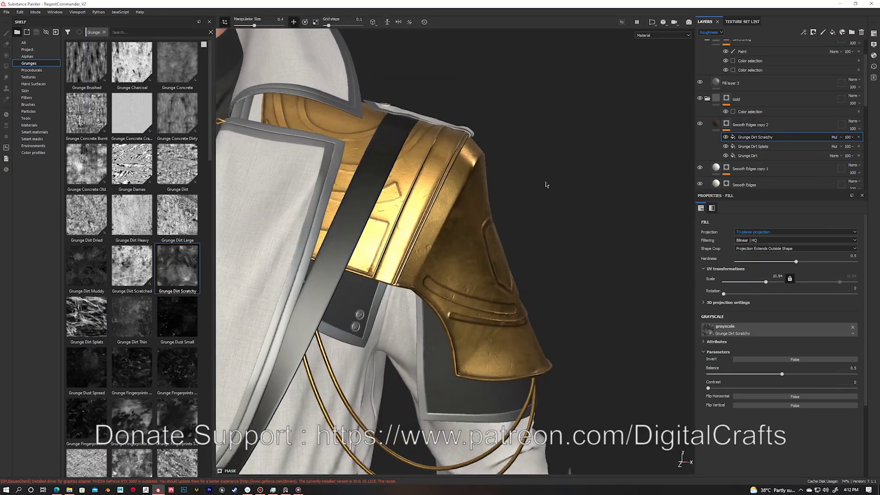
left_click_drag(545, 185, 701, 126, "alt")
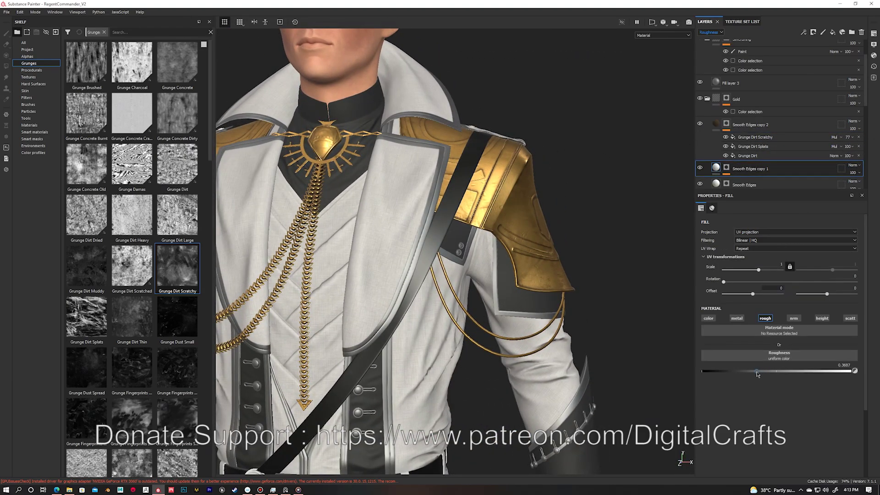
left_click(752, 403)
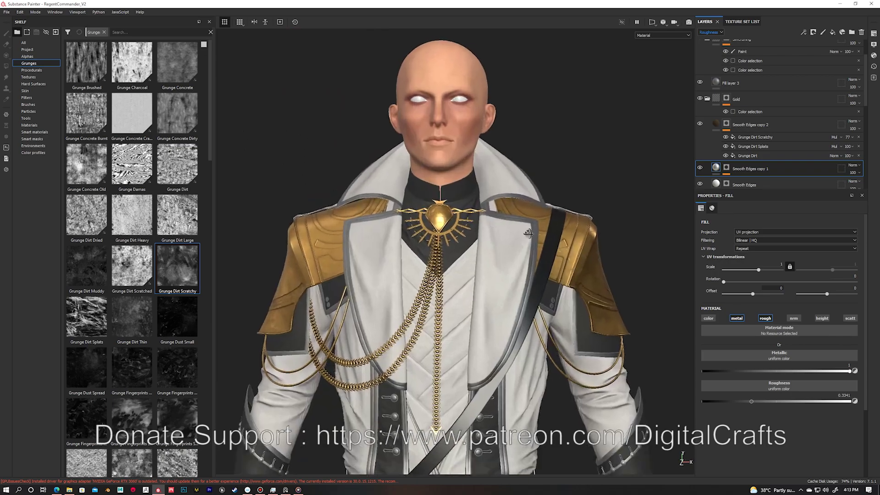
Duplicate the Smooth Edges layer twice to create copy 3 and copy 4.
right_click(742, 125)
left_click(752, 183)
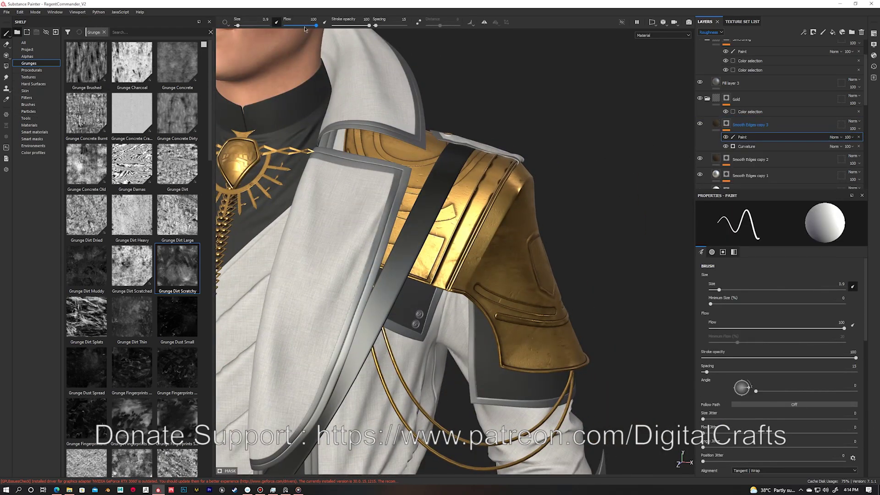
mouse_move(496, 183)
left_mouse_down("alt")
mouse_move(504, 185)
mouse_move(482, 212)
mouse_move(347, 228)
mouse_move(393, 236)
left_mouse_up("alt")
left_click_drag(300, 274, 412, 229, "alt")
right_click(750, 124)
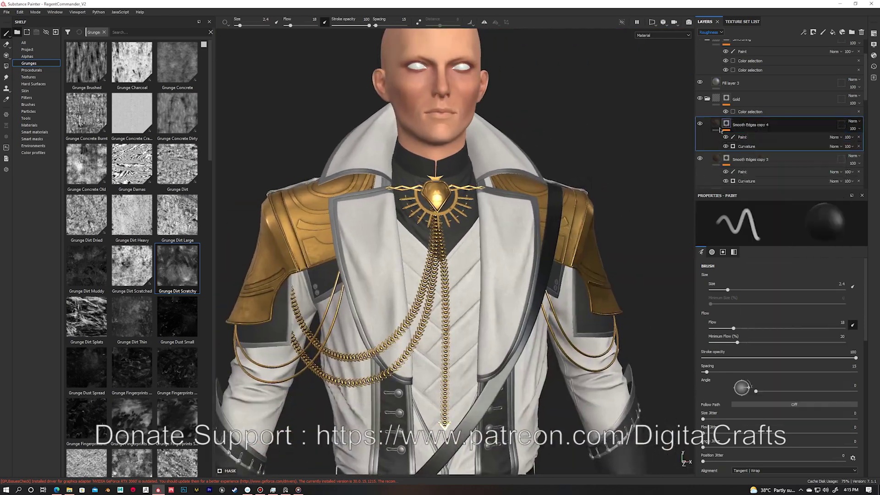
left_click(761, 193)
Add a Curvature generator to copy 4's mask and set fill roughness to about 0.26.
right_click(752, 125)
left_click(760, 151)
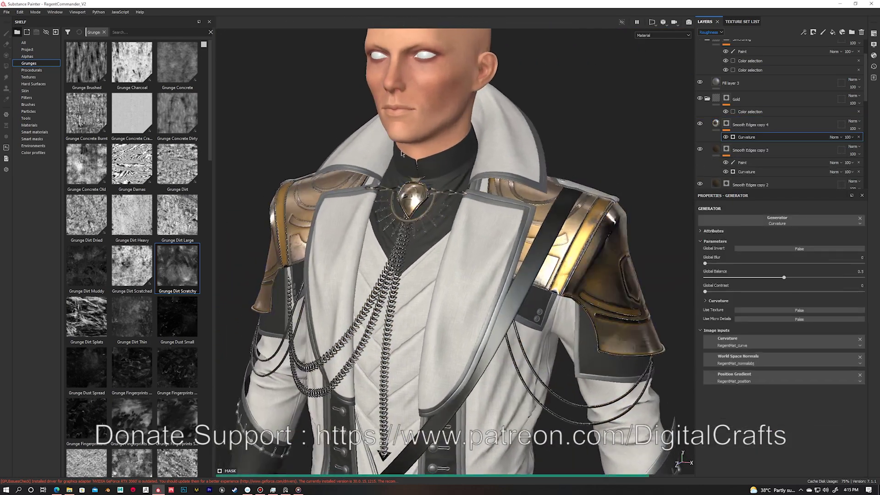
left_click(690, 296)
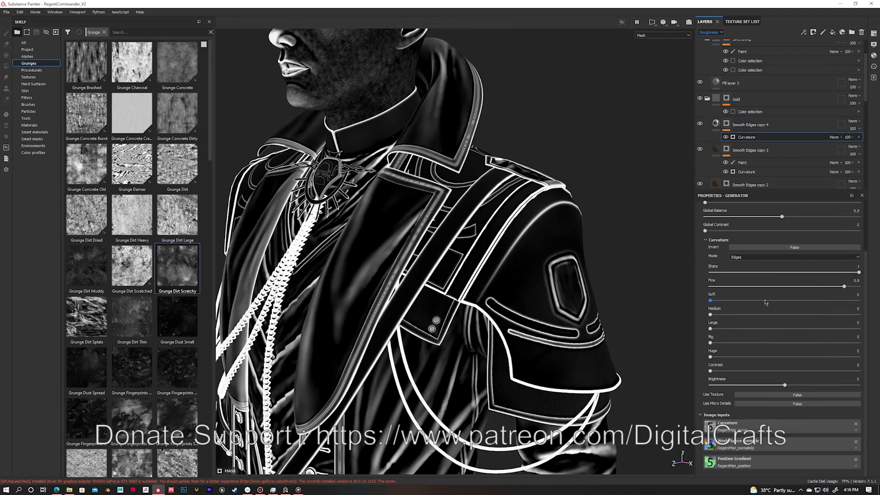
right_click(727, 123)
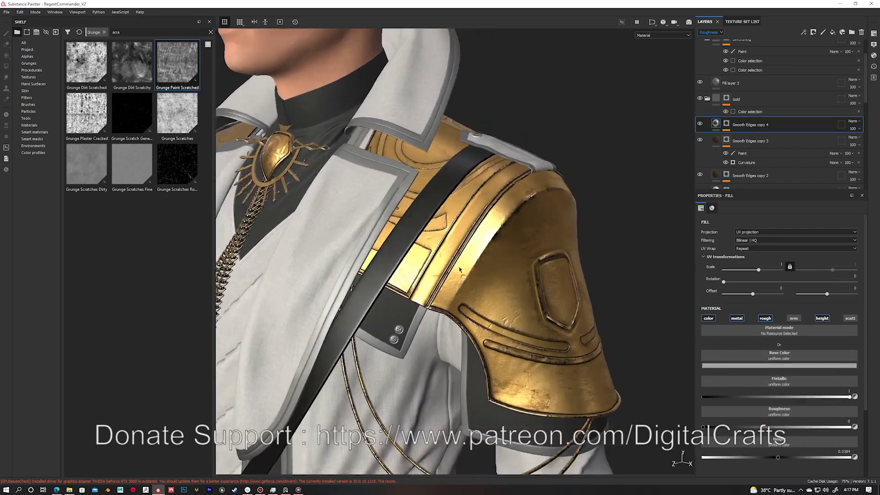
left_click_drag(458, 229, 406, 202, "alt")
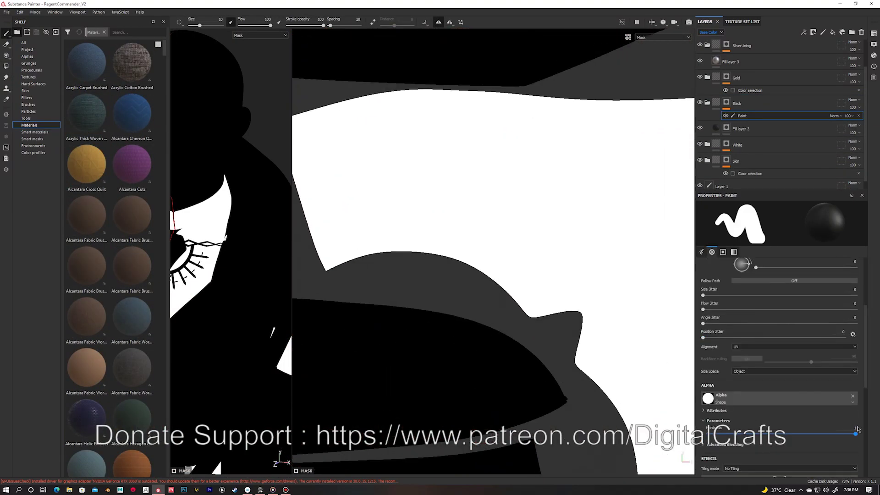
With a small 0.9-hardness brush, paint a straight stroke along the black trim edge.
right_click_drag(364, 232, 446, 264, "ctrl")
key("m")
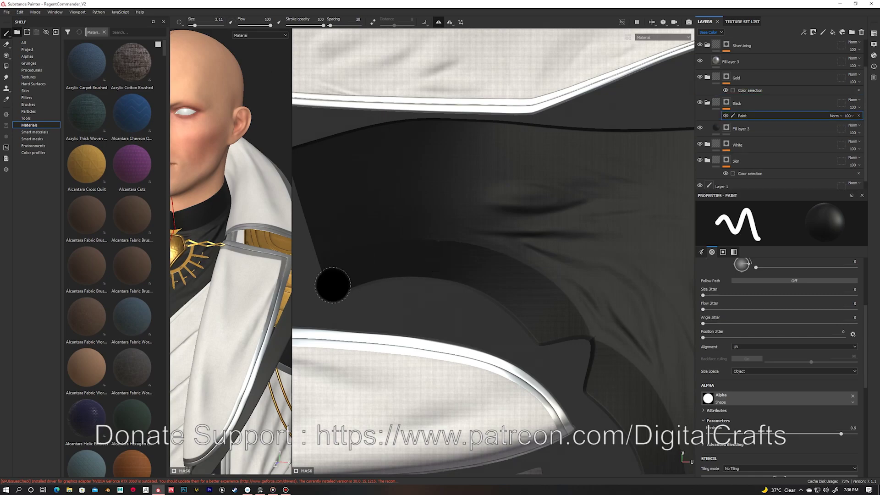
mouse_move(314, 238)
middle_mouse_down()
mouse_move(432, 206)
mouse_move(573, 263)
mouse_move(507, 197)
mouse_move(380, 250)
mouse_move(436, 117)
mouse_move(405, 239)
mouse_move(534, 379)
middle_mouse_up()
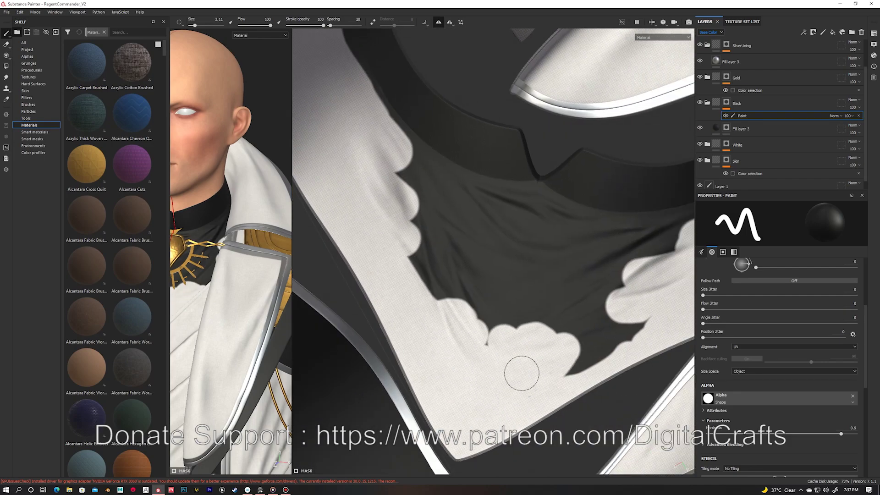
mouse_move(581, 272)
middle_mouse_down()
mouse_move(409, 284)
mouse_move(419, 328)
mouse_move(361, 245)
middle_mouse_up()
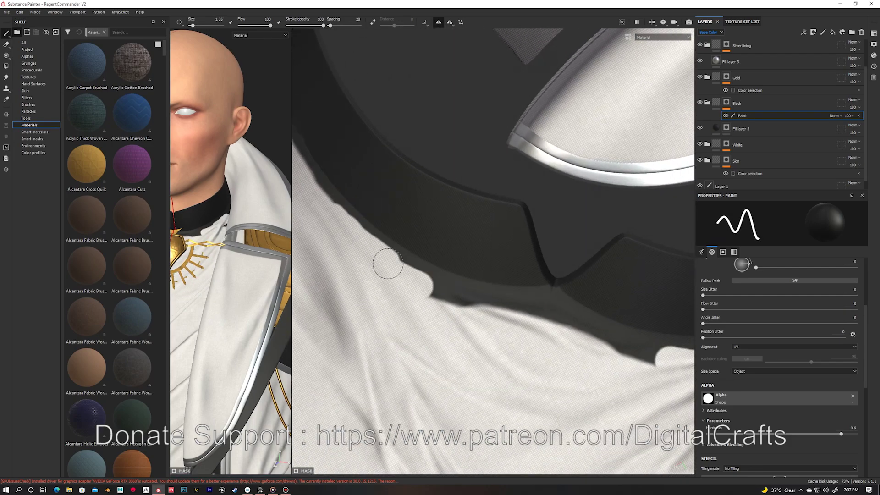
right_click_drag(380, 47, 379, 247, "ctrl")
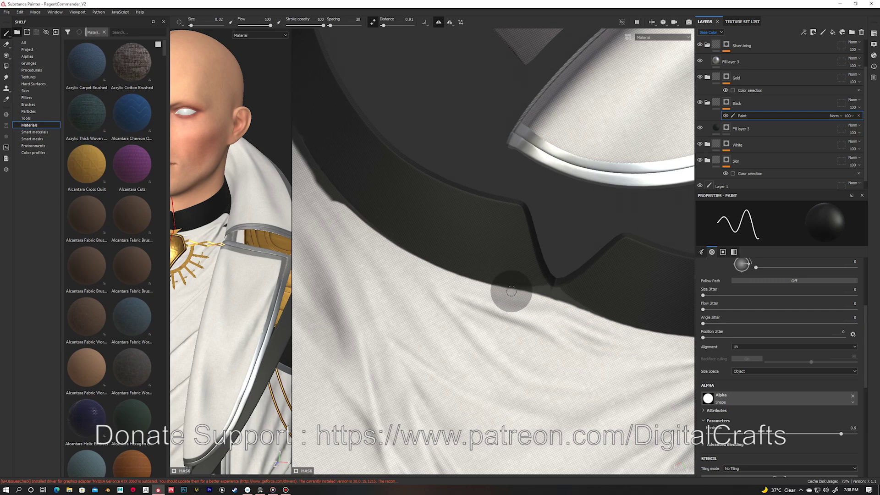
middle_click_drag(564, 277, 408, 157)
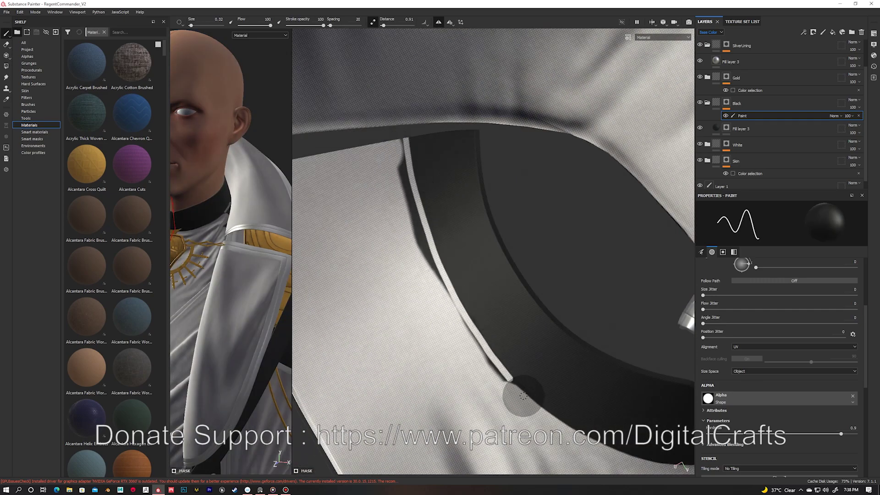
mouse_move(504, 392)
middle_mouse_down()
mouse_move(344, 256)
mouse_move(472, 350)
mouse_move(536, 364)
middle_mouse_up()
mouse_move(536, 363)
right_mouse_down("shift")
mouse_move(532, 236)
mouse_move(474, 129)
right_mouse_up("shift")
left_click(474, 129, "shift")
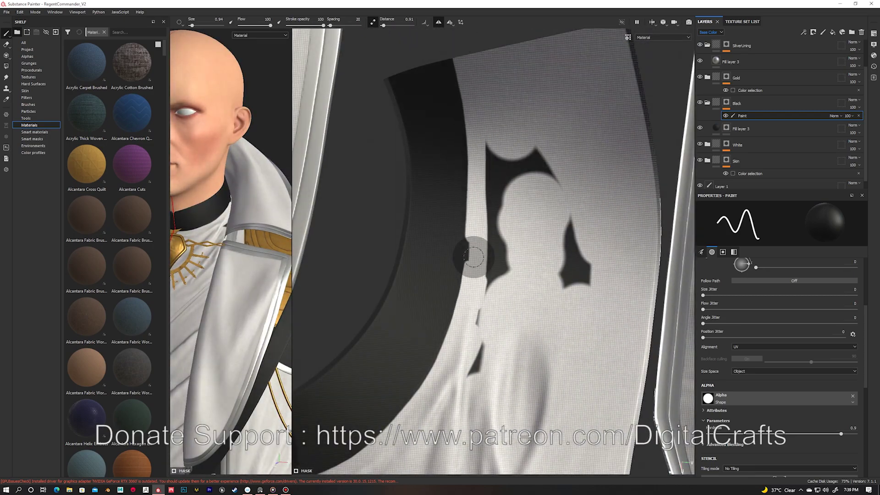
mouse_move(488, 283)
left_mouse_down("alt")
mouse_move(535, 240)
mouse_move(527, 257)
left_mouse_up("alt")
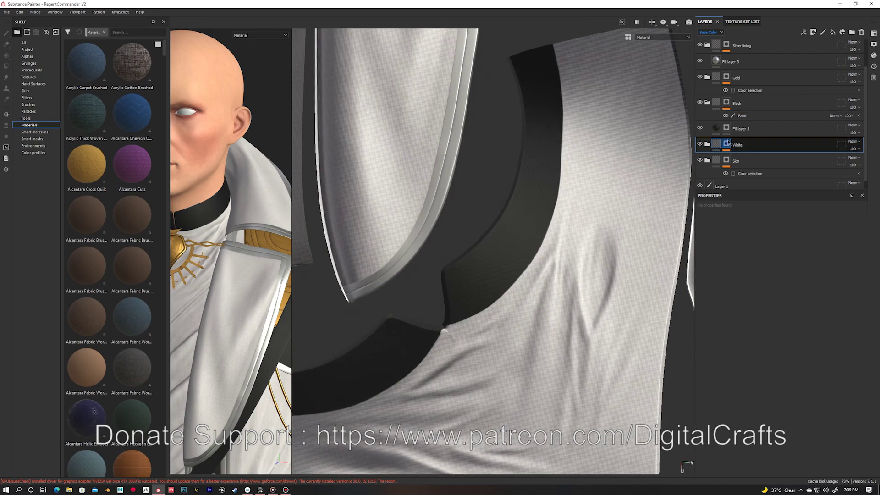
Resize the brush to 0.32 and frame the coat cloth and trim.
left_click(742, 157)
mouse_move(546, 291)
right_mouse_down("alt")
mouse_move(439, 236)
mouse_move(481, 214)
right_mouse_up("alt")
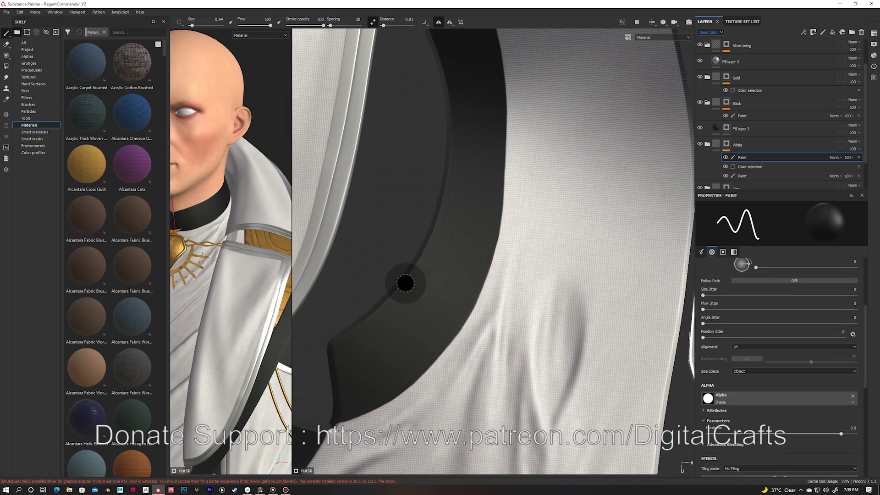
left_click_drag(407, 283, 436, 173, "alt")
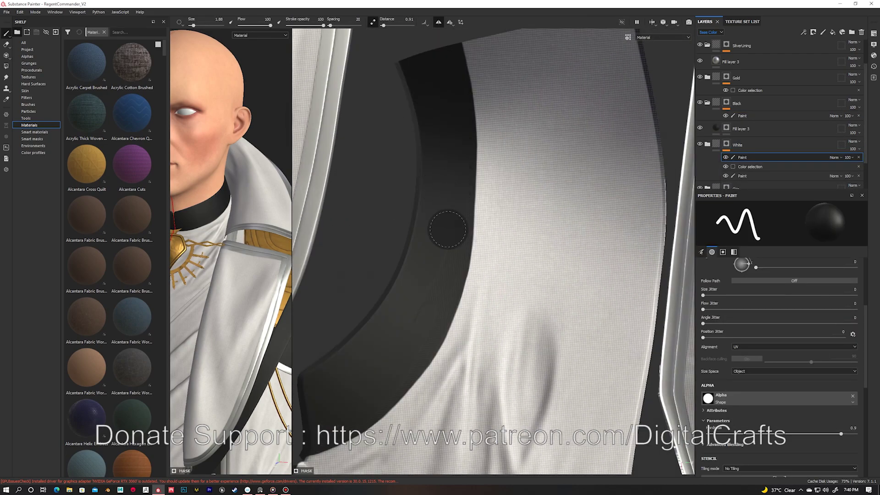
left_click_drag(452, 204, 375, 338, "alt")
right_click_drag(375, 339, 372, 352, "ctrl")
mouse_move(421, 277)
left_mouse_down("alt")
mouse_move(453, 248)
mouse_move(419, 335)
mouse_move(367, 230)
mouse_move(533, 232)
left_mouse_up("alt")
scroll(526, 224, "down", 5)
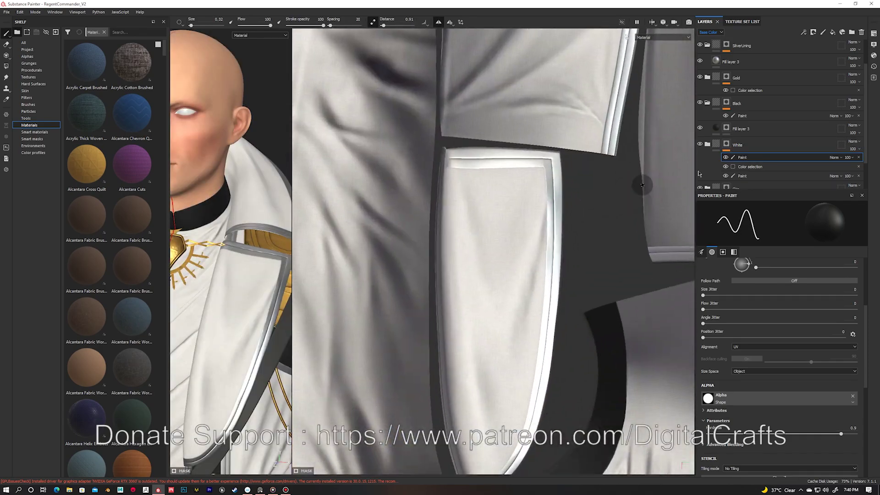
On the Black folder's Paint layer, paint a black band down the shield flap's inner edge.
left_click(743, 115)
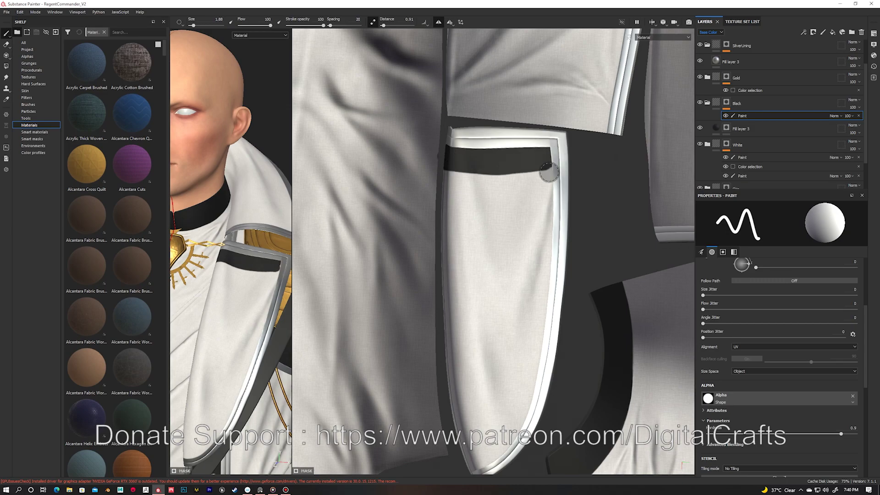
middle_click_drag(548, 173, 527, 114)
left_click_drag(527, 115, 491, 307)
left_click_drag(525, 101, 477, 392)
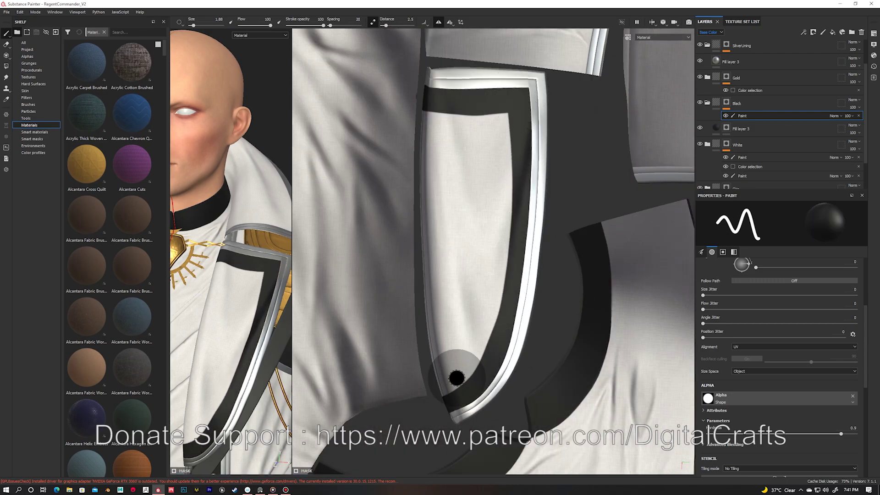
middle_click_drag(457, 342, 430, 376)
left_click_drag(494, 122, 486, 265)
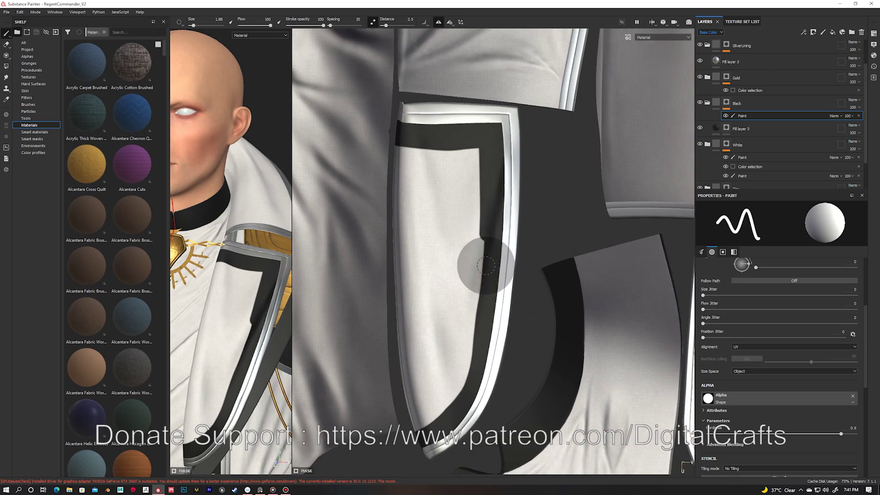
scroll(452, 311, "up", 3)
scroll(396, 295, "up", 2)
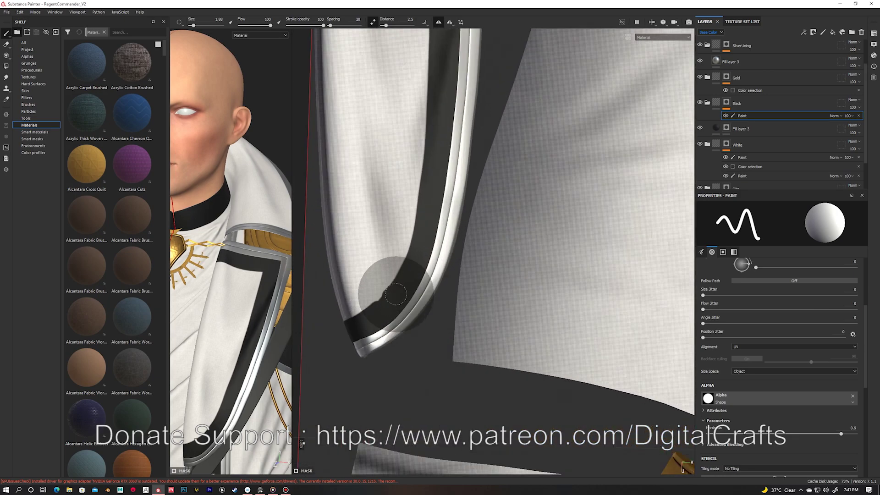
left_click_drag(369, 320, 350, 398, "alt")
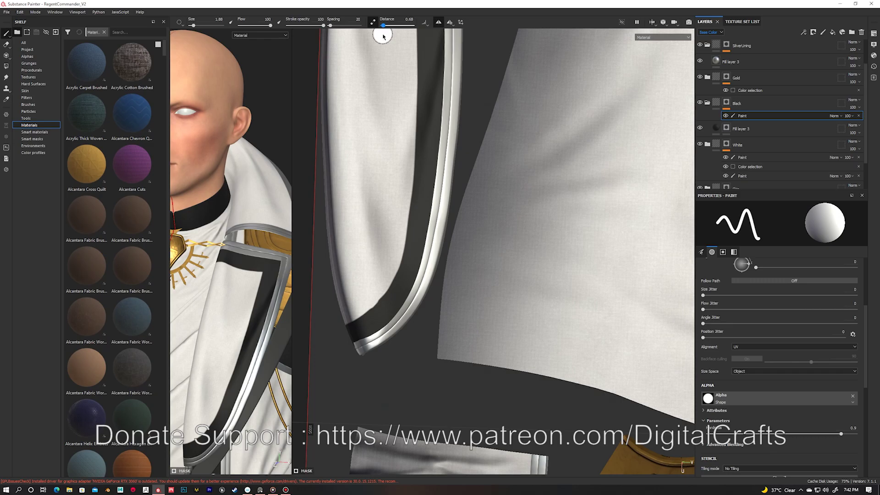
scroll(408, 300, "up", 2)
scroll(404, 291, "down", 3)
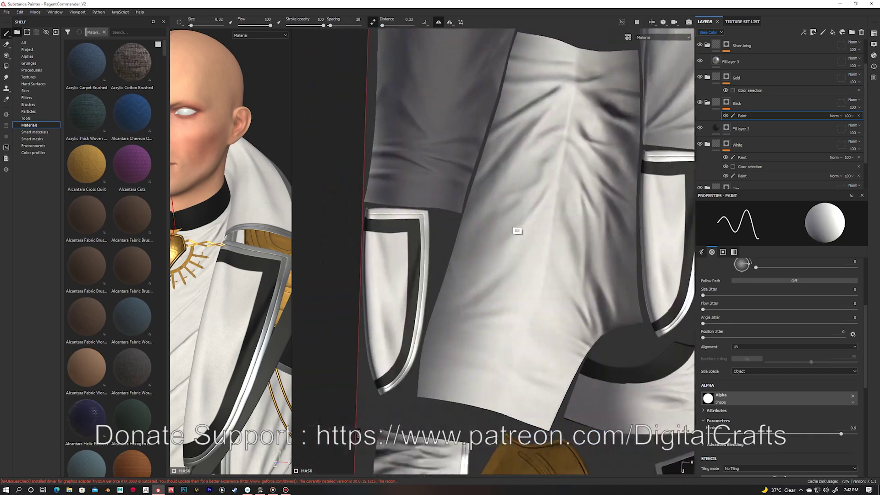
Join the black stroke on the lower front coat panel into one line.
scroll(489, 242, "down", 3)
scroll(491, 94, "down", 2)
scroll(471, 187, "up", 3)
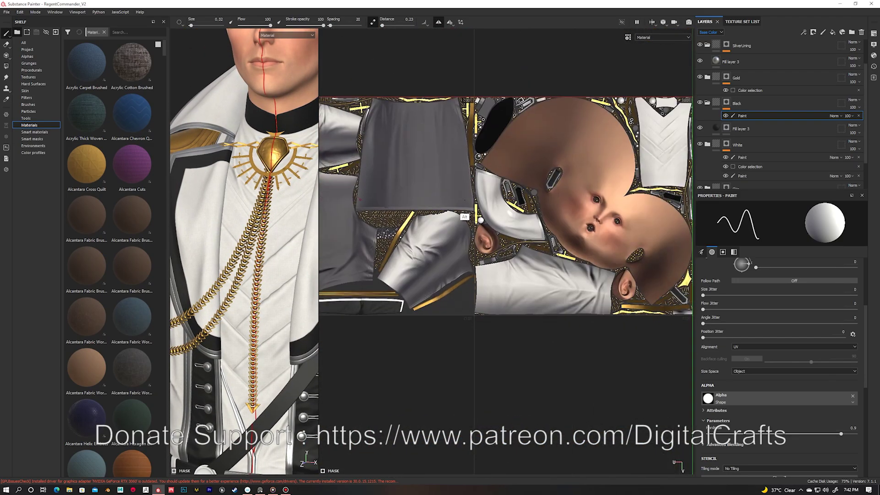
scroll(486, 220, "up", 3)
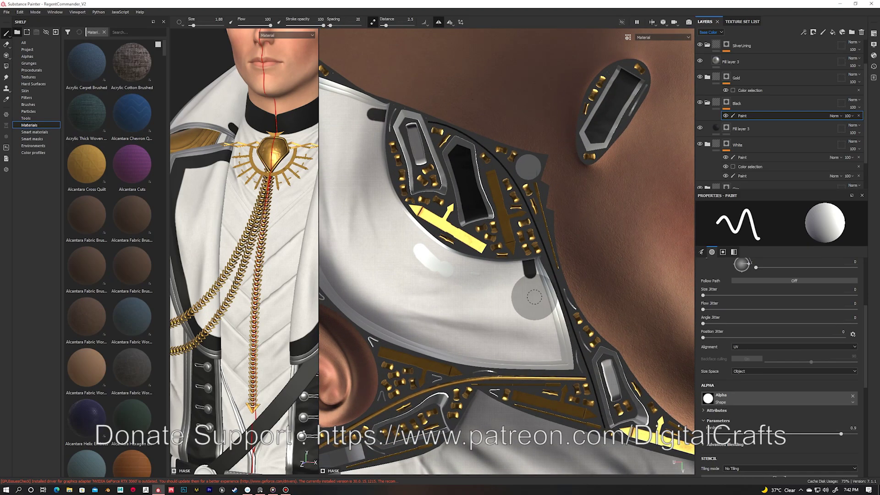
scroll(552, 365, "down", 2)
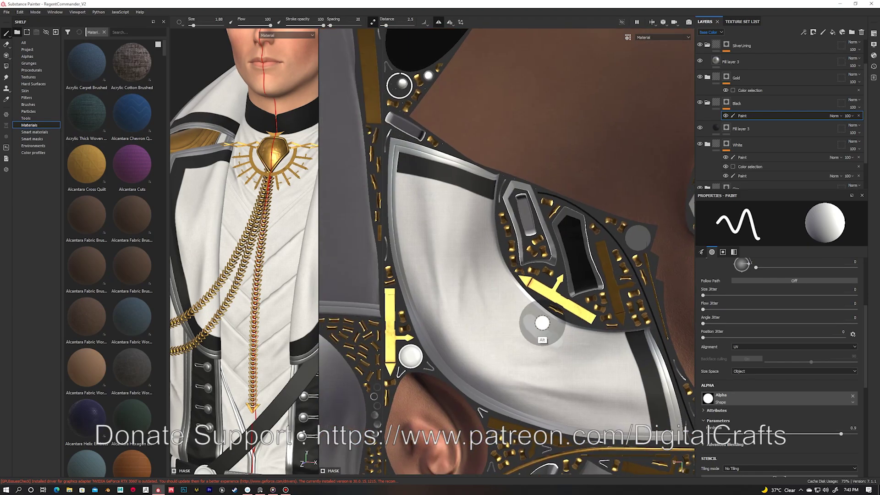
scroll(416, 287, "up", 2)
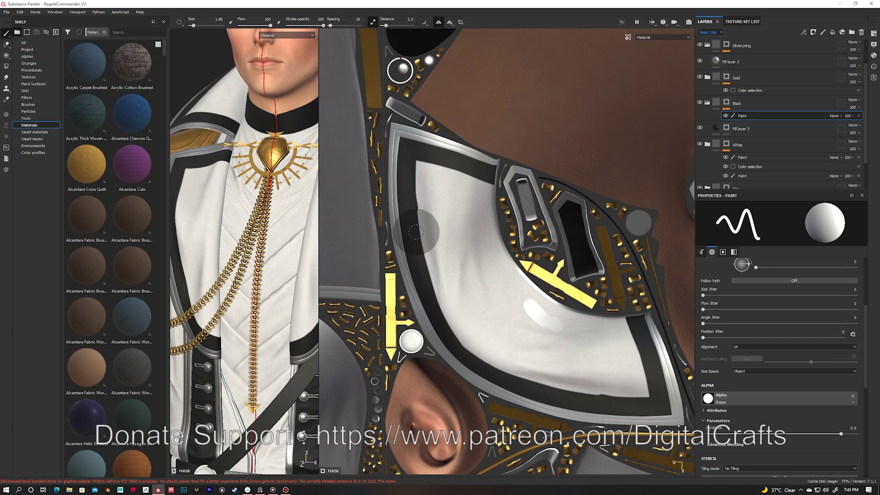
scroll(247, 229, "down", 5)
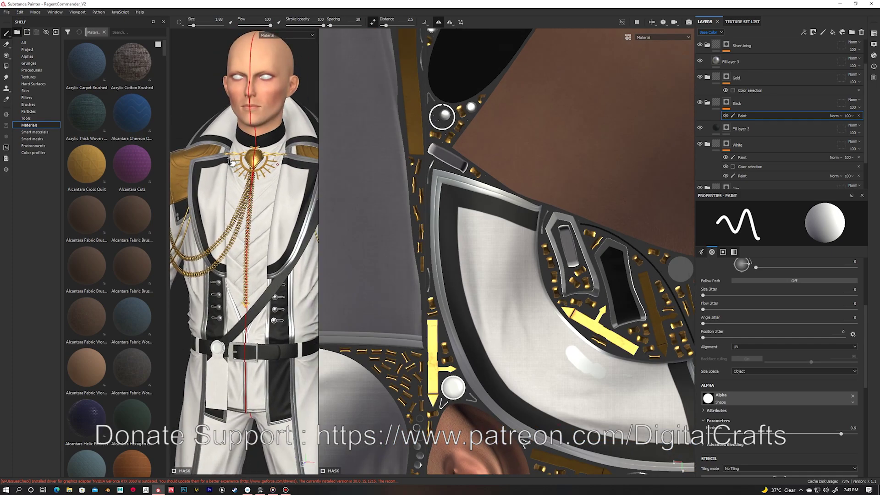
left_click_drag(257, 220, 280, 225, "alt")
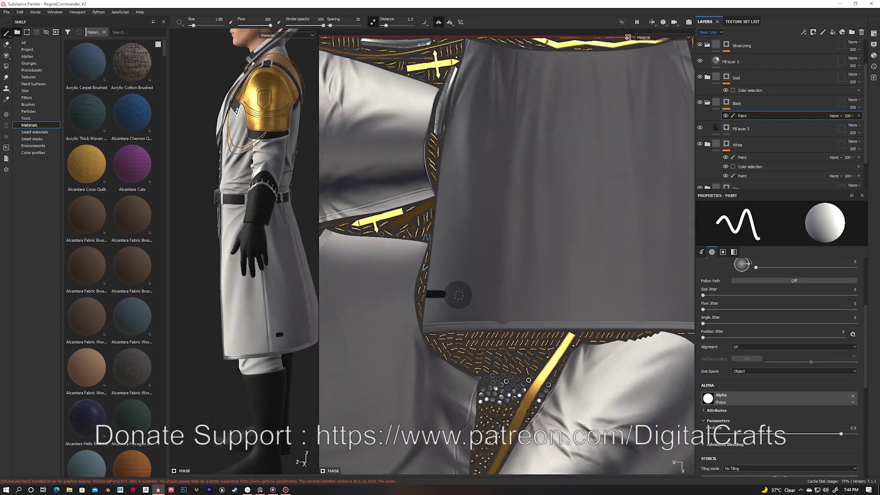
left_click_drag(518, 292, 637, 291)
middle_click_drag(431, 293, 399, 296)
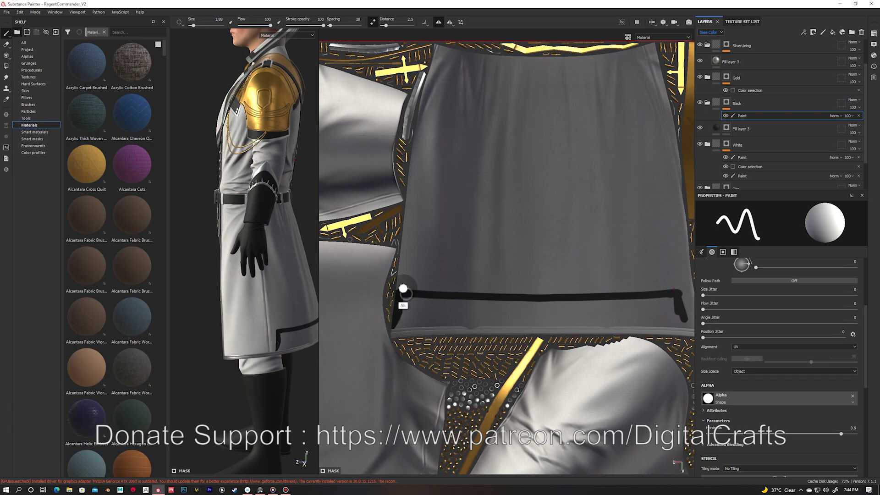
scroll(406, 294, "up", 2)
scroll(394, 303, "down", 2)
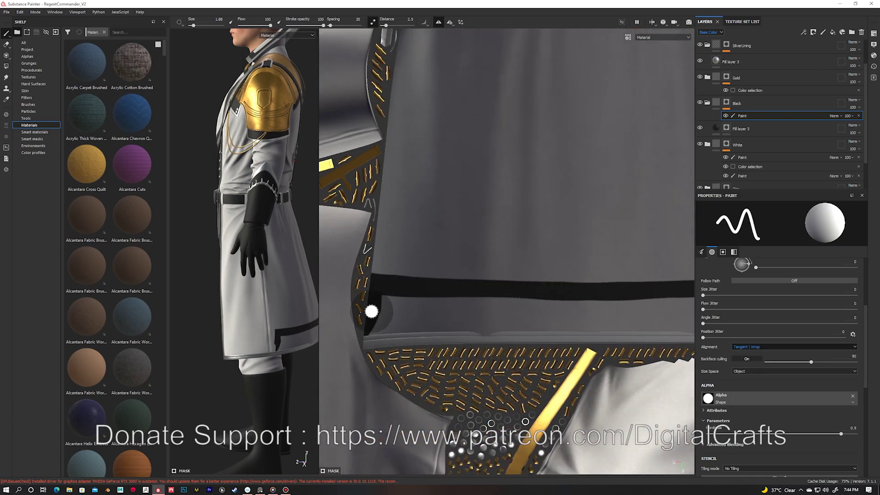
Paint a curved black stripe down the panel and fill its right side solid black.
middle_click_drag(524, 328, 430, 345)
scroll(439, 355, "down", 3)
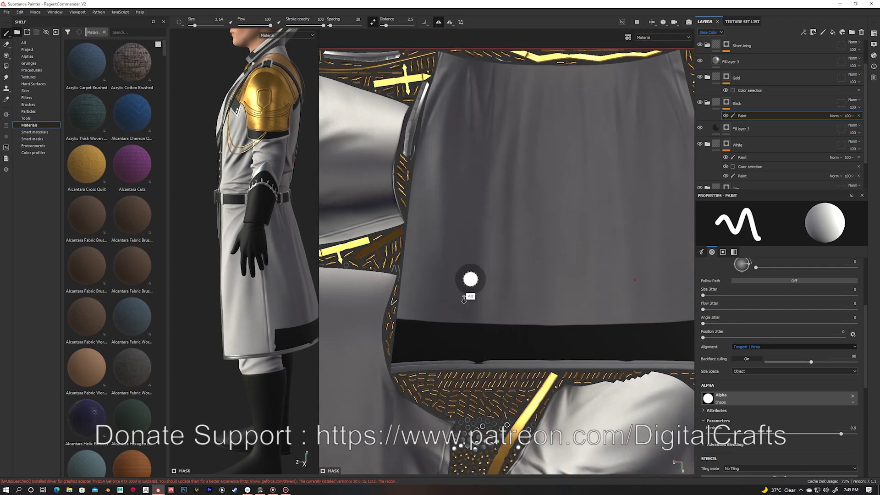
scroll(501, 172, "down", 3)
scroll(526, 228, "down", 2)
scroll(514, 232, "up", 2)
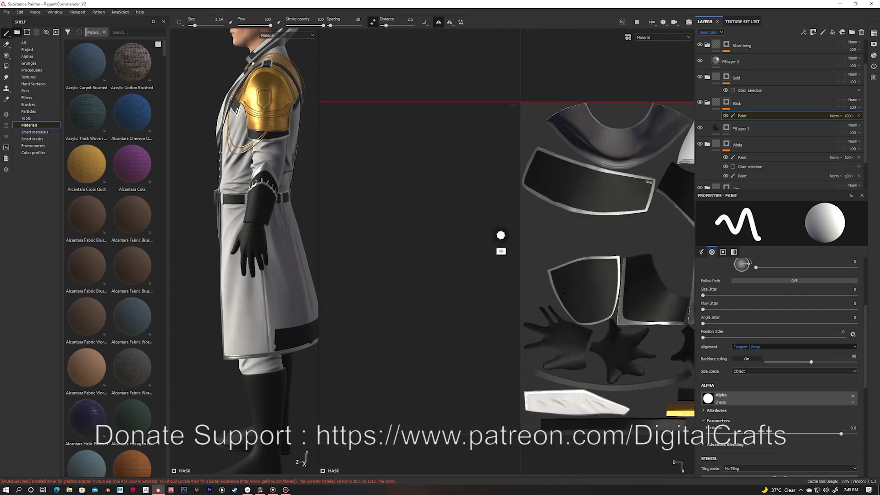
scroll(505, 248, "down", 3)
scroll(507, 267, "up", 2)
scroll(481, 197, "up", 3)
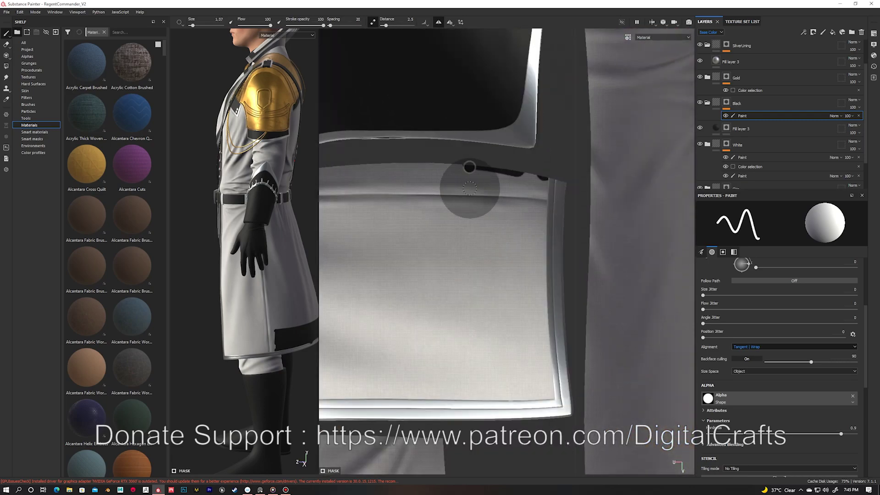
left_click_drag(470, 188, 497, 405)
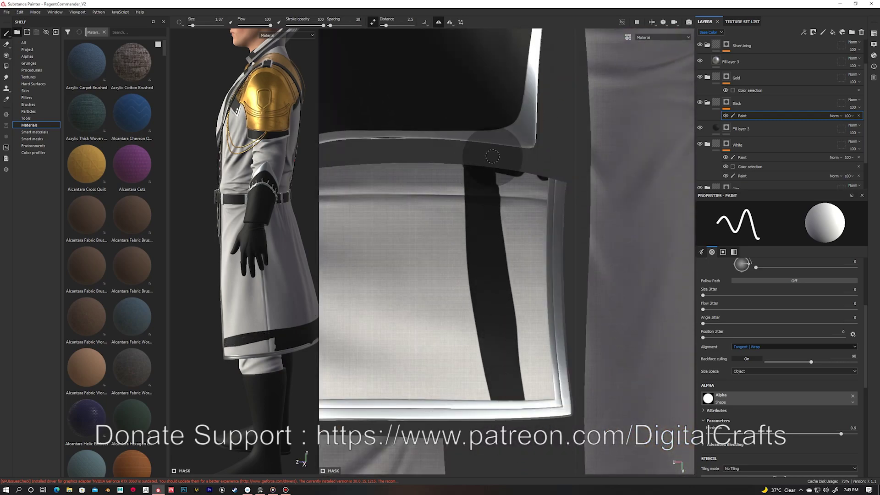
left_click_drag(492, 156, 535, 322)
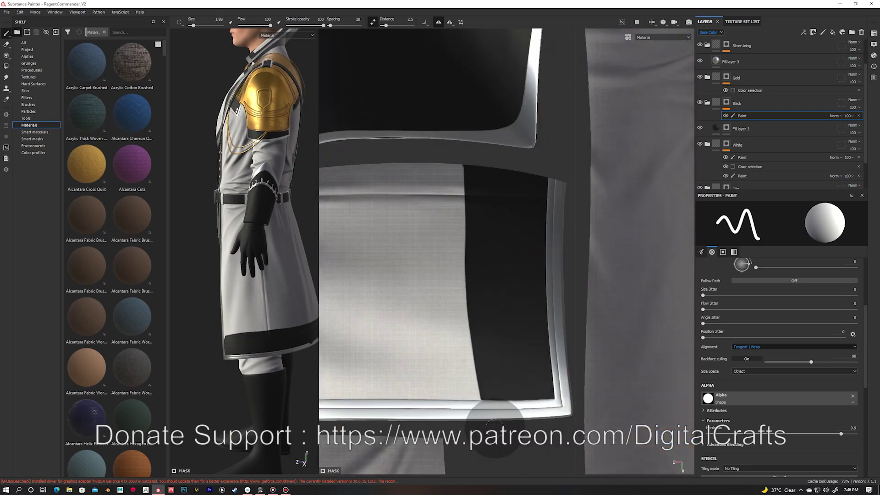
Turn the model to face front in the 3D-only view and reselect the Black group.
left_click_drag(257, 230, 293, 230, "alt")
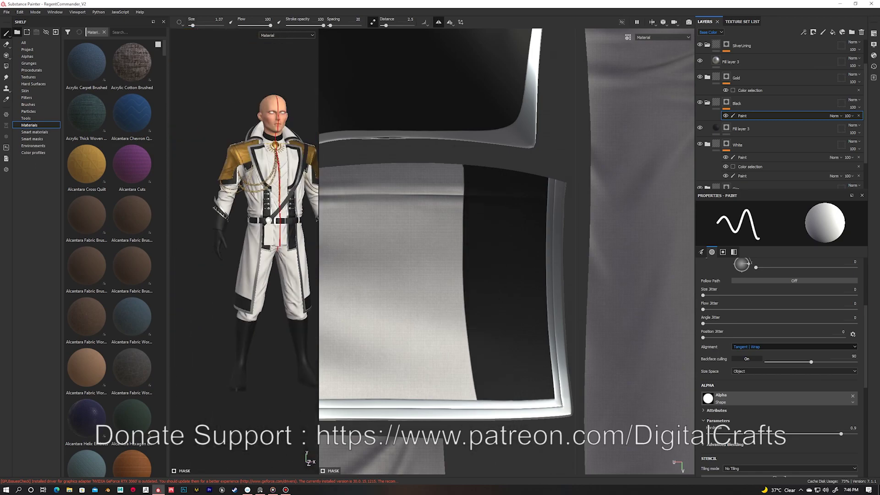
key("F2")
scroll(524, 117, "up", 3)
scroll(524, 118, "up", 2)
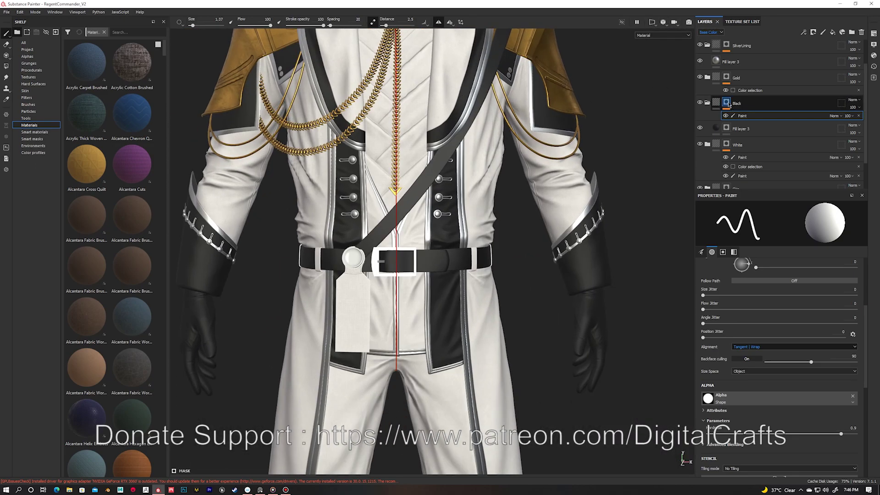
left_click(707, 145)
scroll(466, 216, "up", 5)
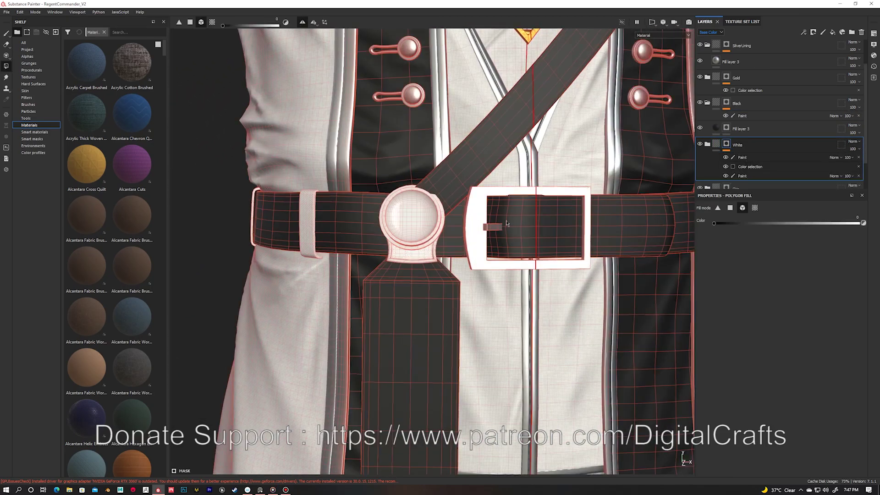
left_click(737, 103)
scroll(406, 232, "down", 3)
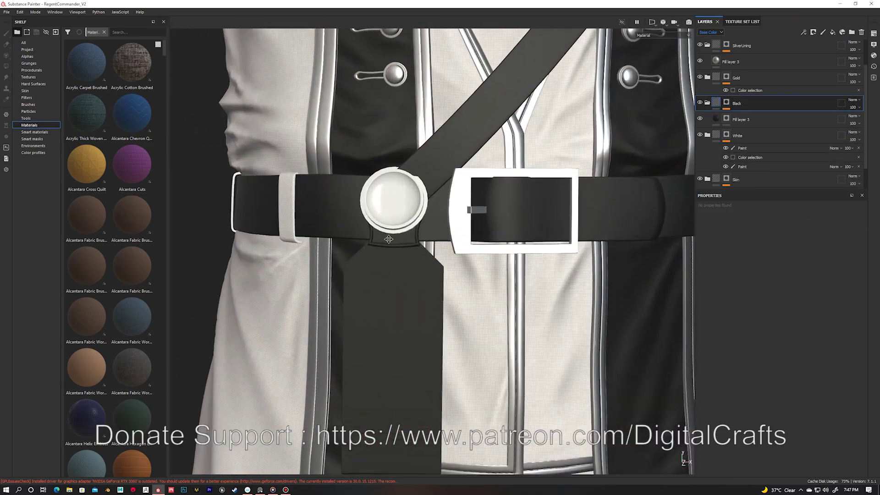
scroll(406, 231, "down", 3)
Switch to Polygon Fill in the 2D UV view and set up SilverLining's paint effect.
key("4")
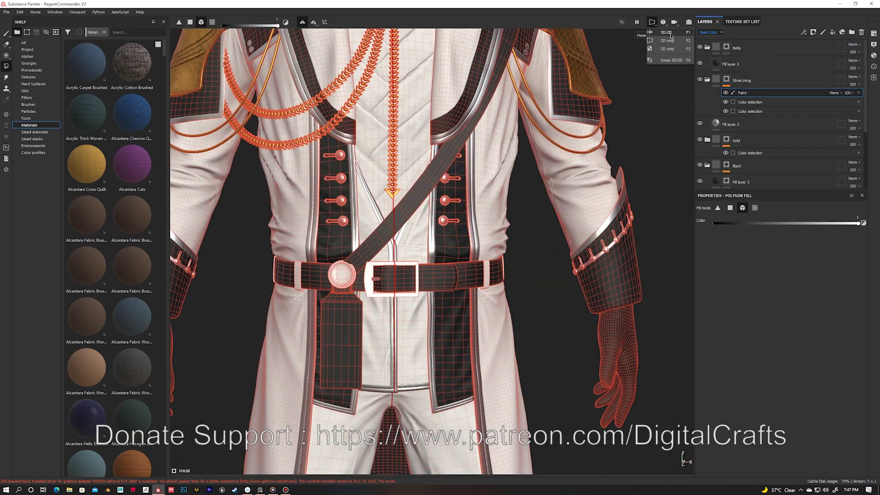
key("F1")
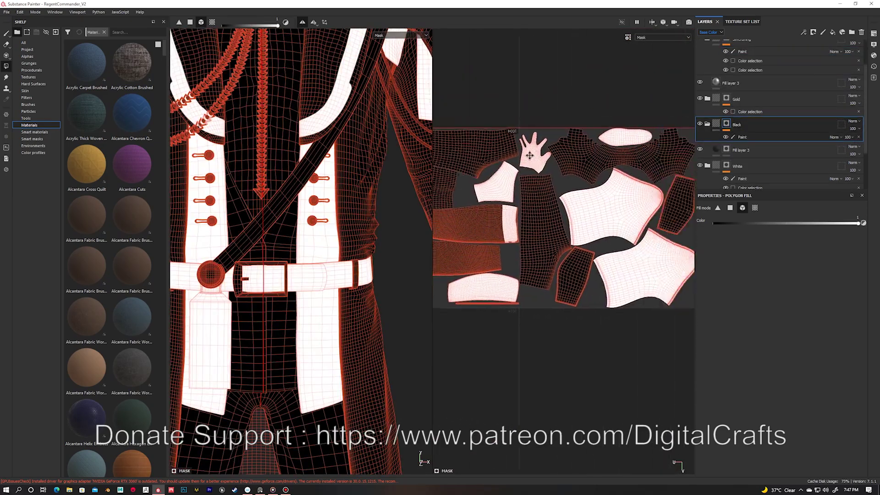
key("x")
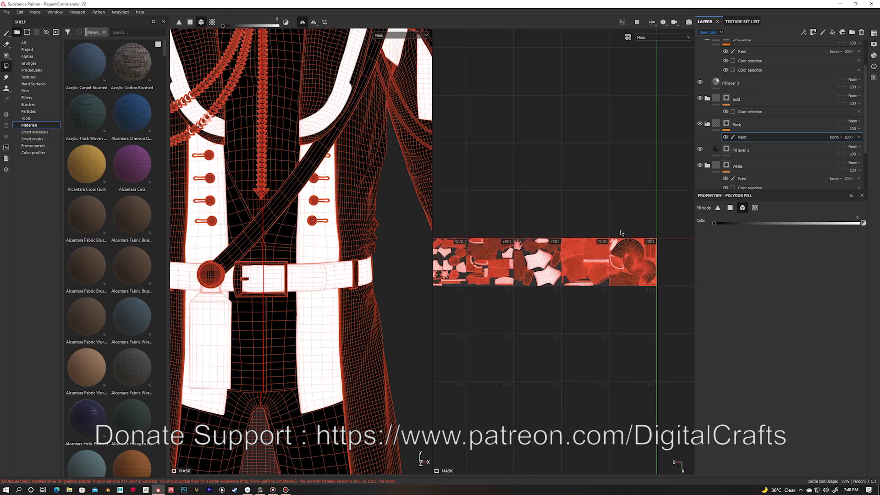
key("m")
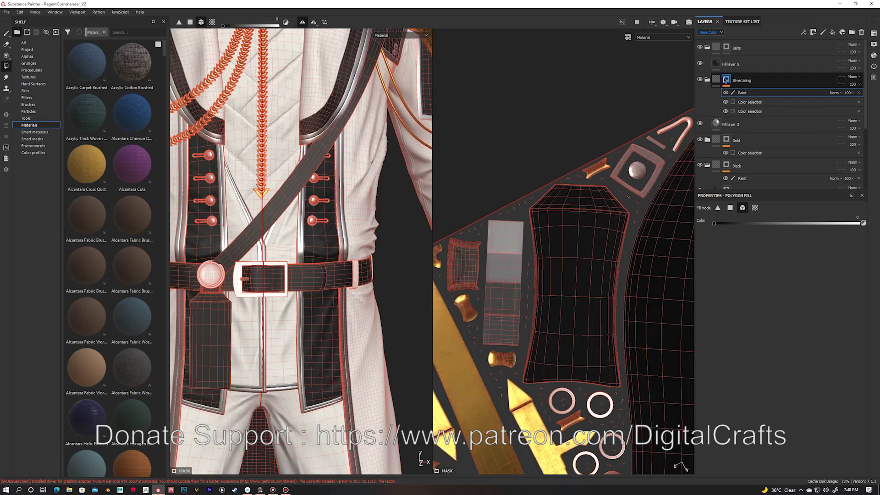
key("m")
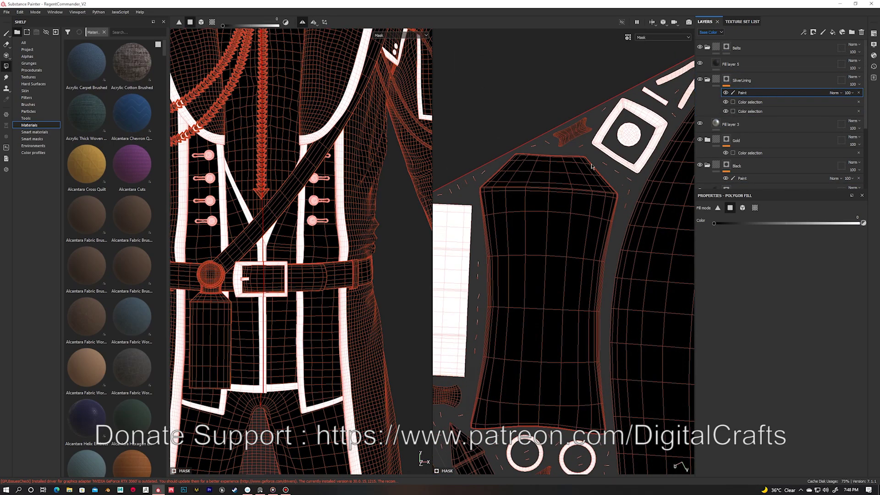
right_click(718, 76)
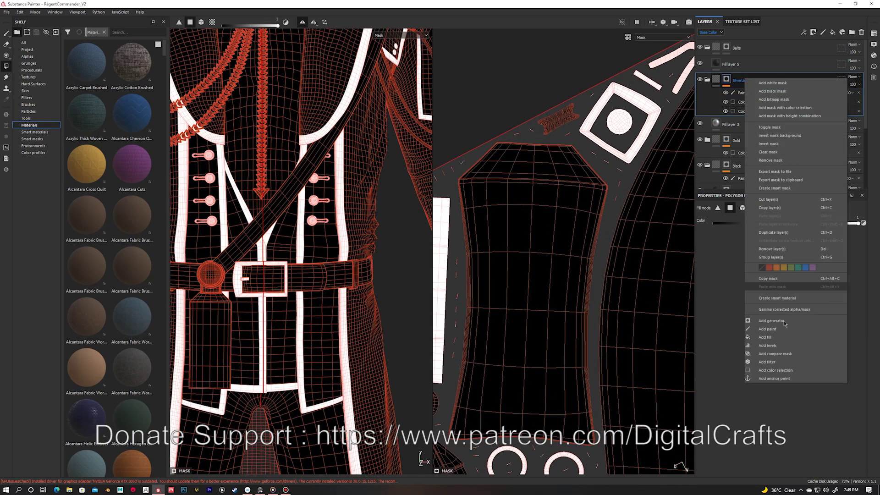
left_click(738, 84)
left_click(859, 103)
Fill the hanging strap's edge polygons white in SilverLining's mask.
middle_click_drag(611, 202, 596, 151)
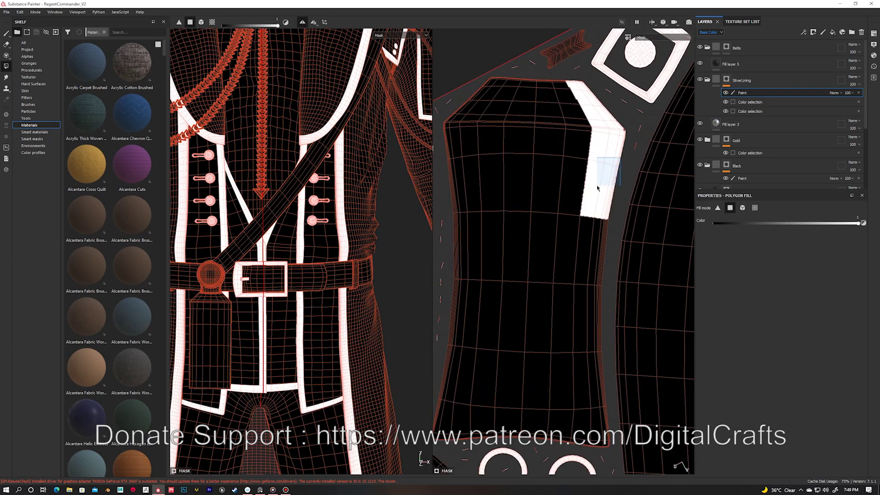
left_click_drag(592, 225, 589, 315)
left_click(594, 389)
scroll(552, 134, "down", 2)
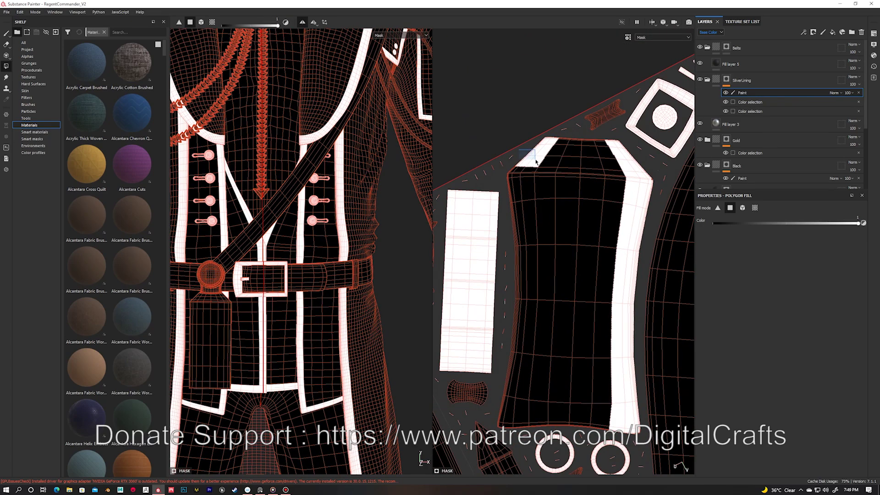
left_click_drag(536, 161, 512, 163)
left_click_drag(529, 248, 510, 271, "alt")
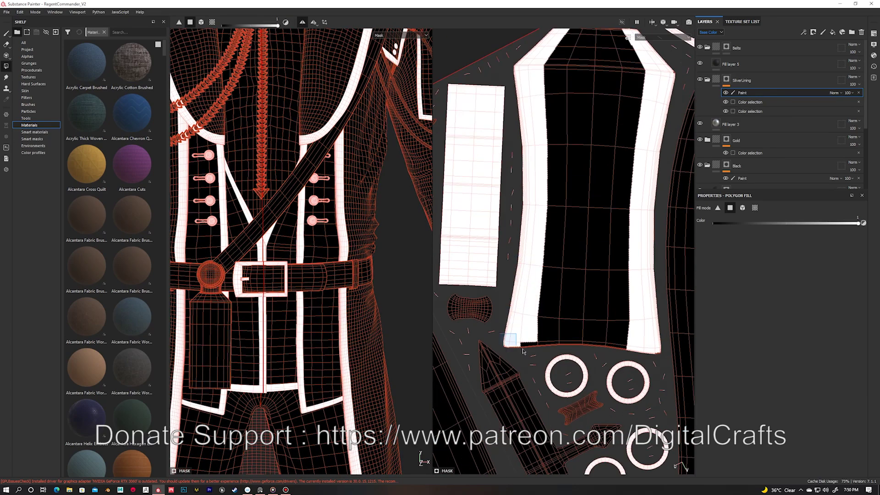
key("f")
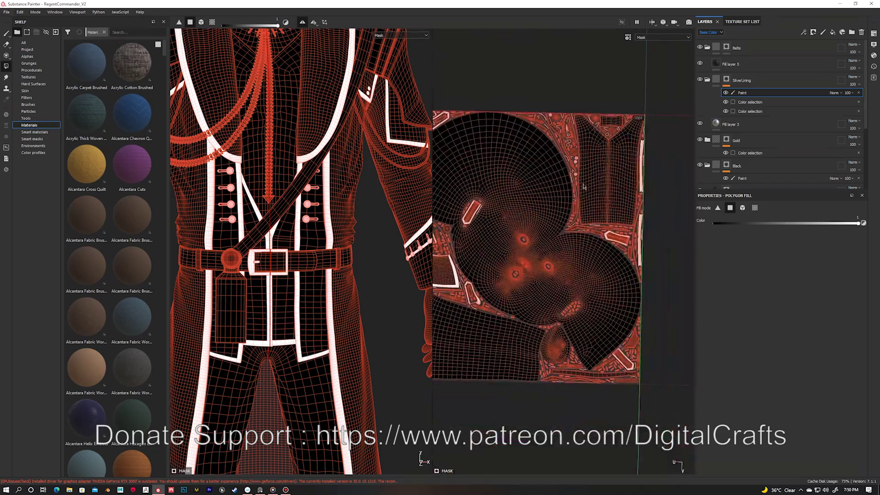
scroll(583, 185, "up", 3)
scroll(582, 177, "up", 2)
scroll(581, 166, "up", 2)
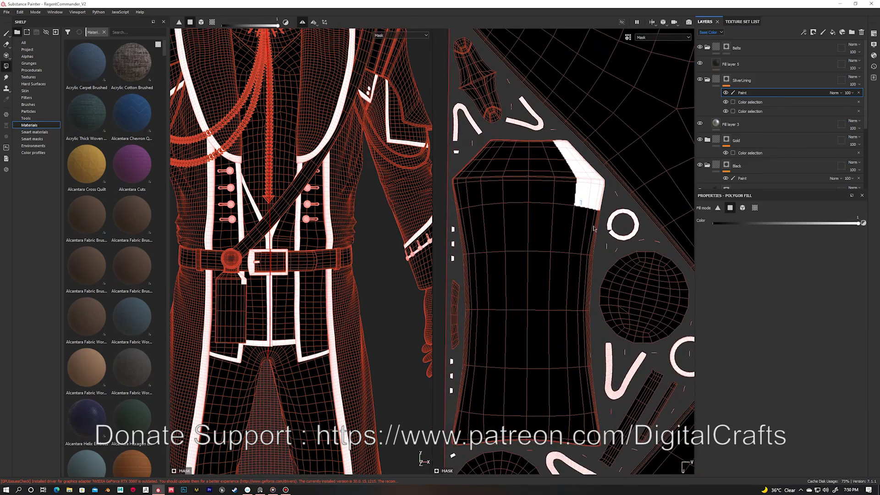
Fill the strap's right and left polygon columns white.
left_click_drag(581, 207, 602, 326)
middle_click_drag(536, 267, 555, 277)
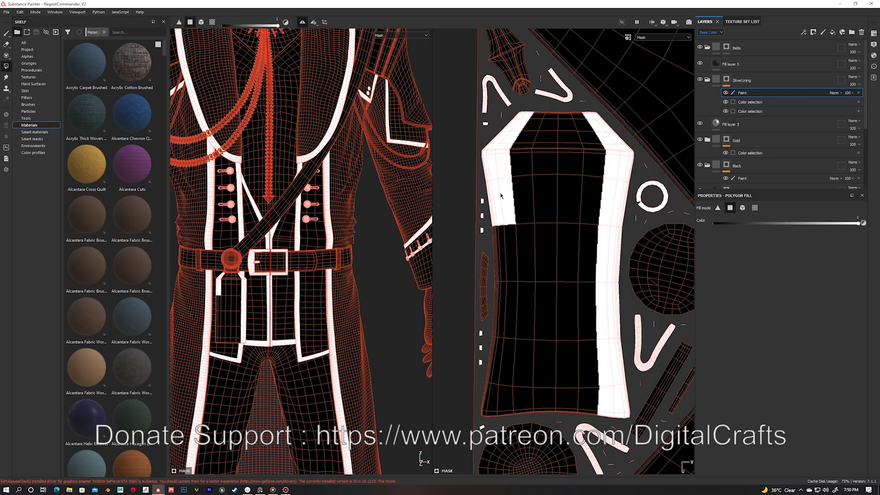
middle_click_drag(501, 196, 531, 113)
mouse_move(518, 183)
left_mouse_down()
mouse_move(513, 298)
mouse_move(600, 342)
left_mouse_up()
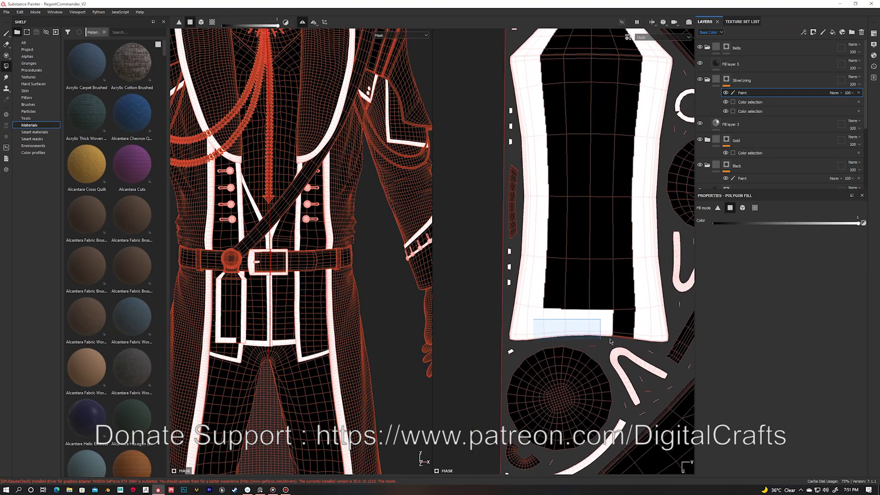
key("1")
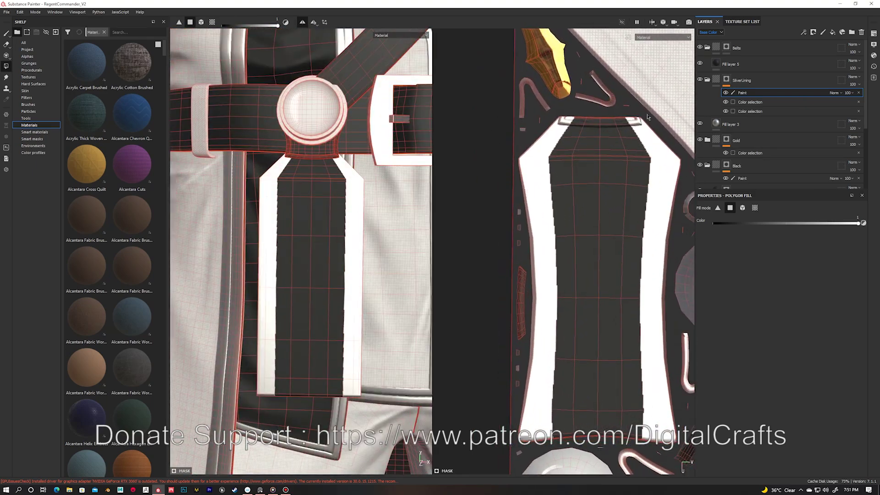
left_click_drag(386, 25, 382, 25)
Set the brush stroke distance to 0.8 and hardness to 0.36.
type("0.8")
key("Return")
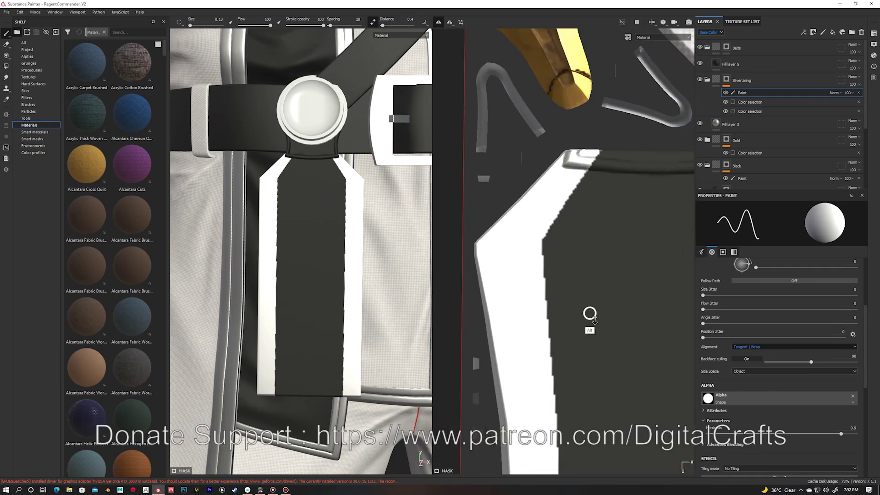
scroll(590, 311, "up", 3)
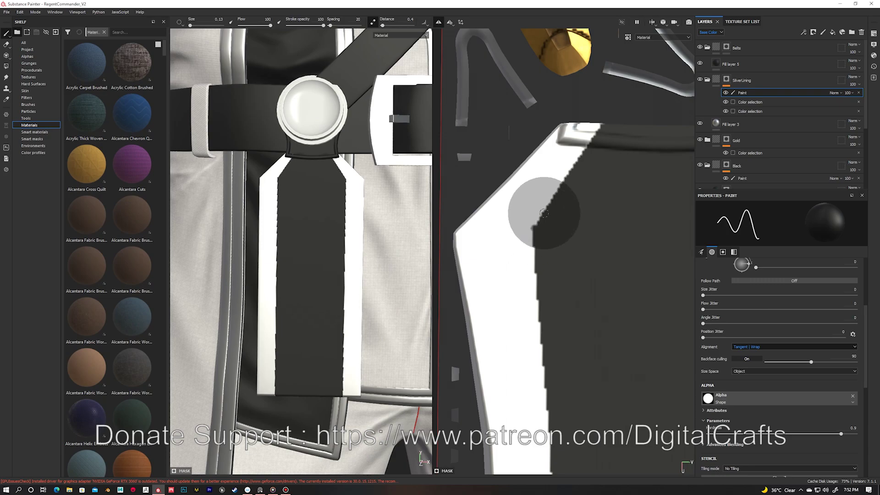
middle_click_drag(544, 213, 544, 154)
left_click_drag(841, 433, 761, 429)
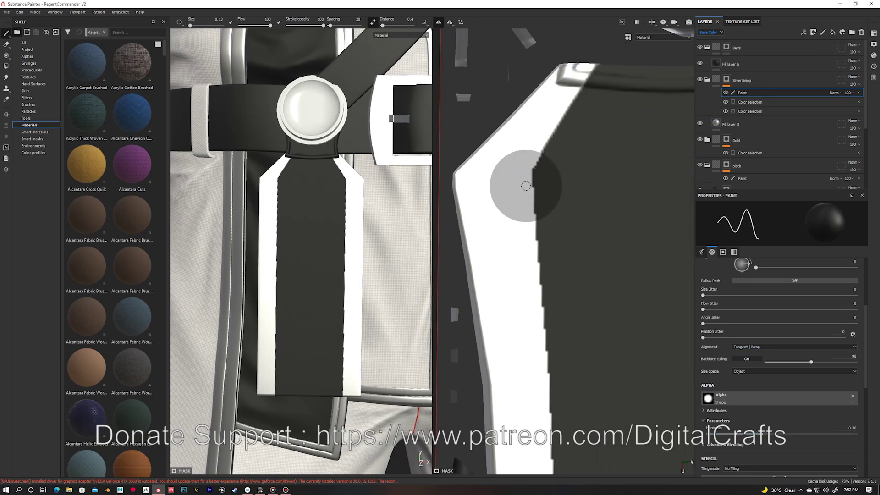
Touch up the white trim along the strap's vertical strip, adjusting brush size.
middle_click_drag(526, 186, 526, 182)
mouse_move(529, 248)
middle_mouse_down()
mouse_move(516, 196)
mouse_move(570, 147)
mouse_move(547, 87)
middle_mouse_up()
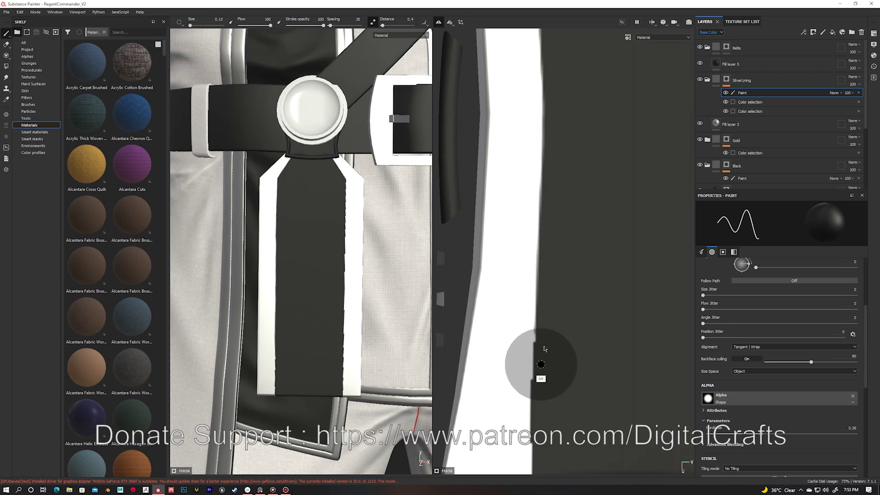
middle_click_drag(534, 368, 535, 271)
mouse_move(534, 320)
middle_mouse_down()
mouse_move(507, 83)
mouse_move(556, 207)
middle_mouse_up()
middle_click_drag(603, 291, 571, 230)
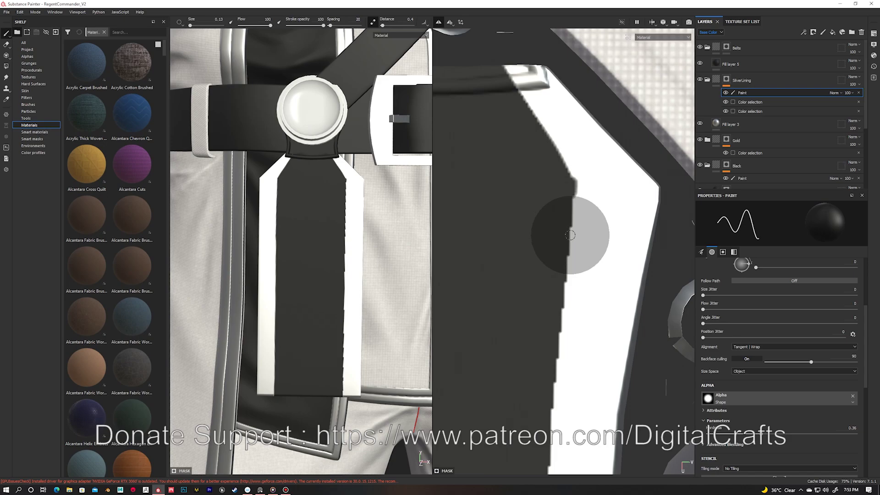
middle_click_drag(557, 382, 545, 190)
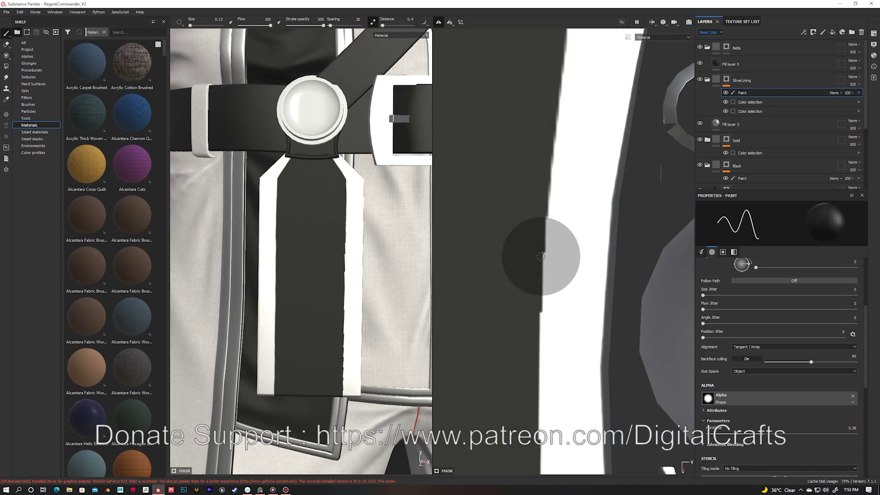
middle_click_drag(541, 256, 540, 180)
middle_click_drag(539, 349, 537, 255)
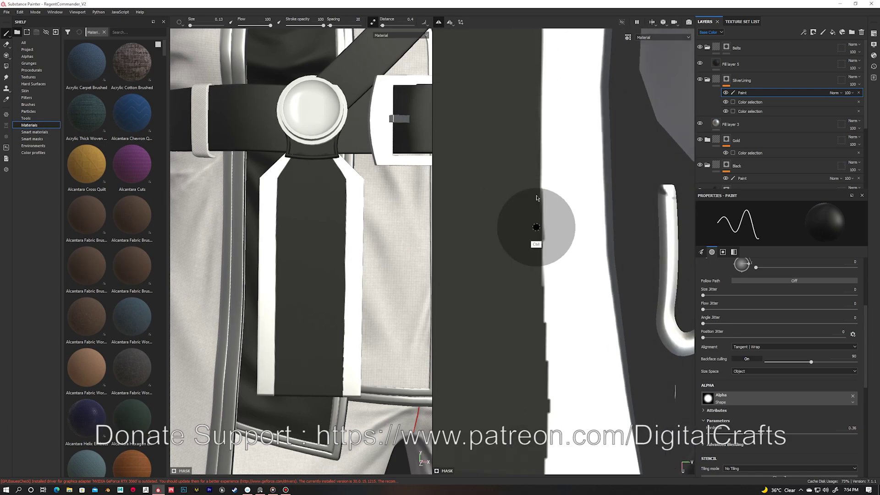
middle_click_drag(540, 353, 542, 258)
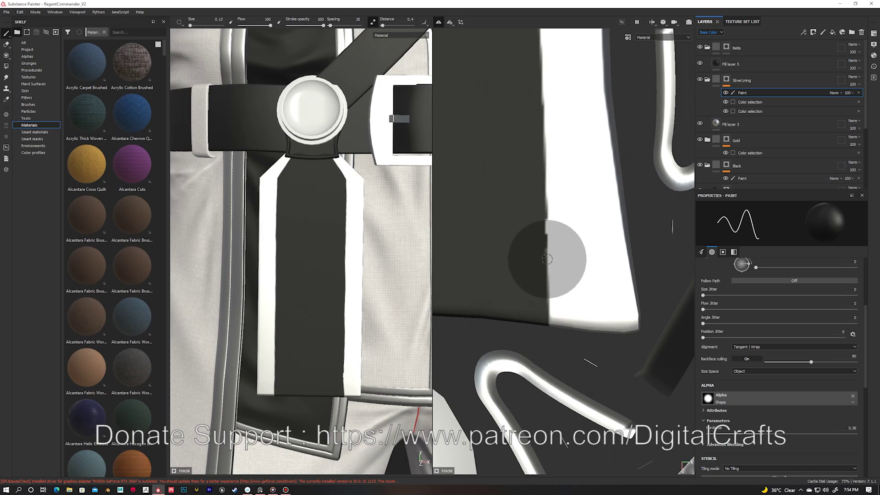
scroll(547, 259, "down", 1)
right_click_drag(556, 183, 547, 266, "ctrl")
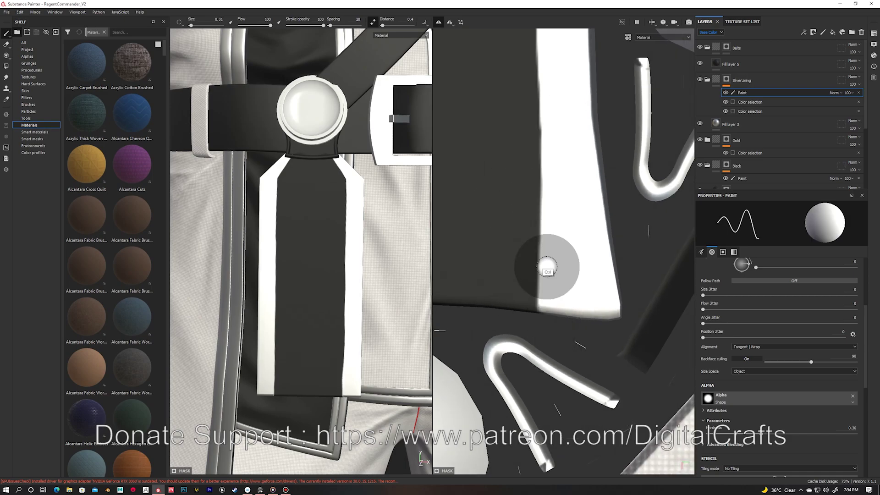
right_click_drag(556, 226, 549, 263, "ctrl")
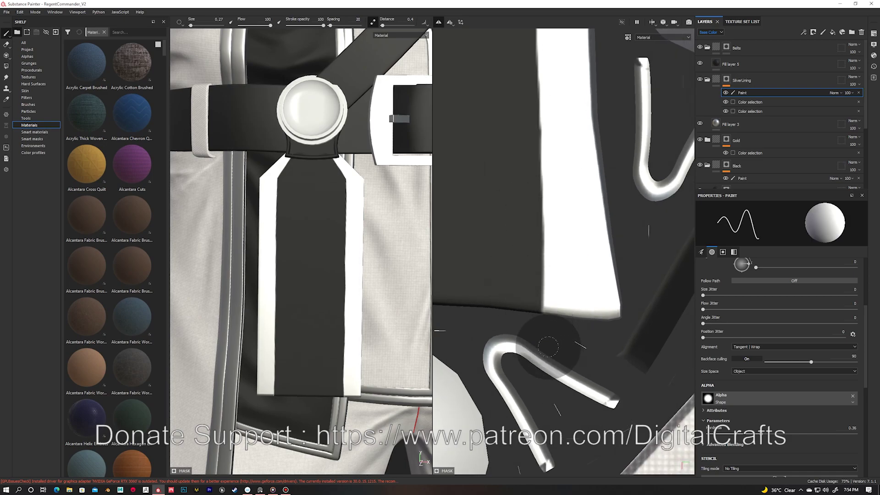
Reframe the view and set the viewport layout to 3D only.
key("f")
left_click(655, 23)
left_click(665, 40)
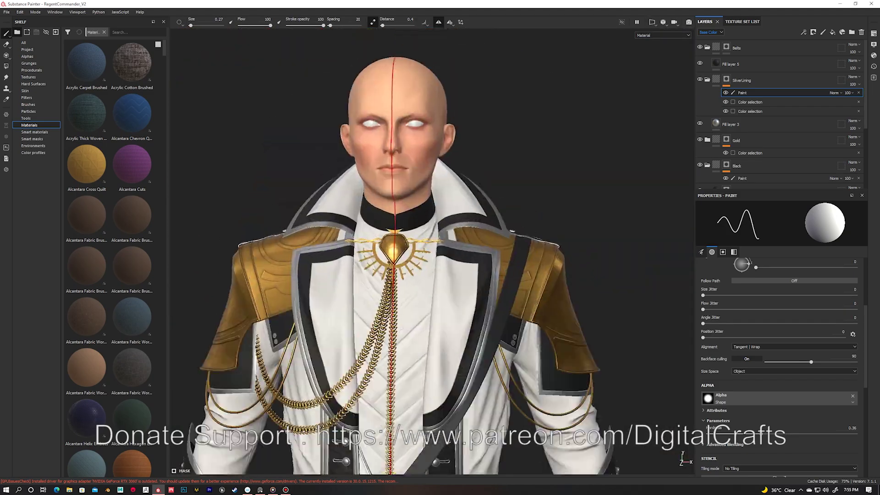
Set the jacket fabric's Fibers Pattern and Lighter Fibers layers to black.
scroll(747, 128, "down", 2)
left_click(746, 128, "shift")
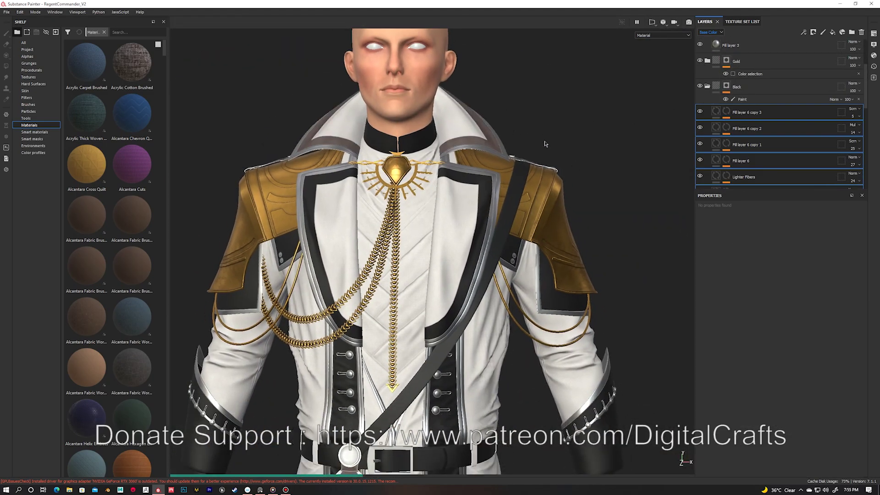
scroll(452, 150, "up", 3)
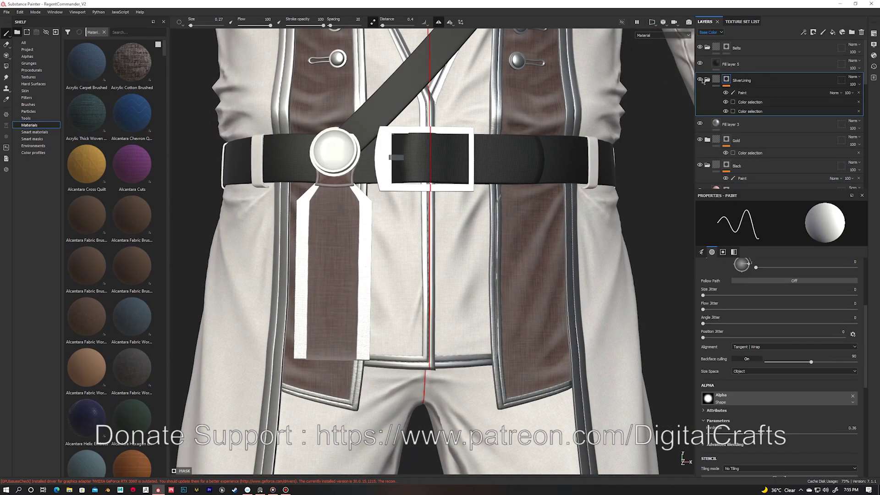
scroll(475, 130, "up", 3)
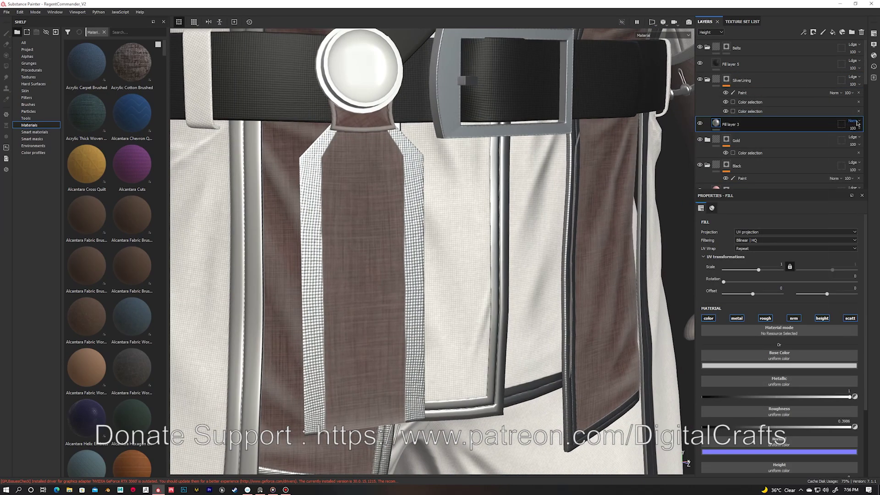
scroll(779, 321, "down", 2)
scroll(526, 211, "up", 3)
scroll(526, 212, "down", 3)
right_click(526, 133, "ctrl+alt")
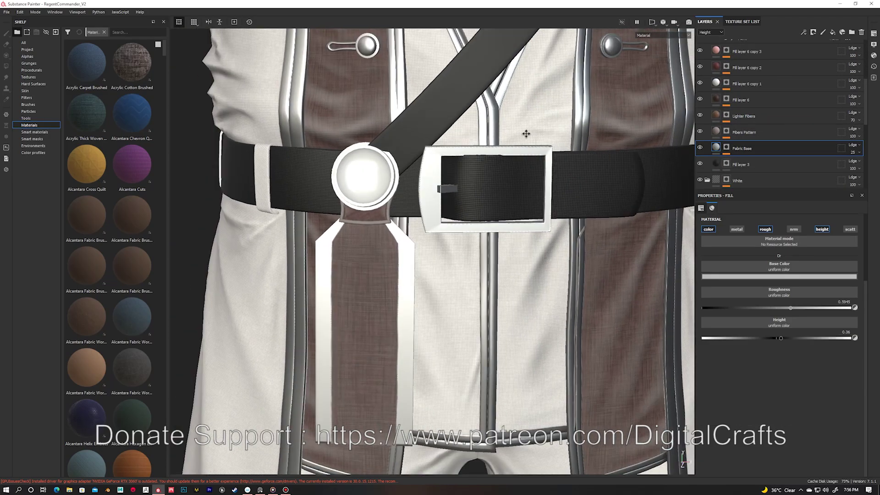
mouse_move(526, 134)
left_mouse_down("alt")
mouse_move(549, 271)
mouse_move(659, 136)
left_mouse_up("alt")
left_click(743, 132)
left_click(779, 277)
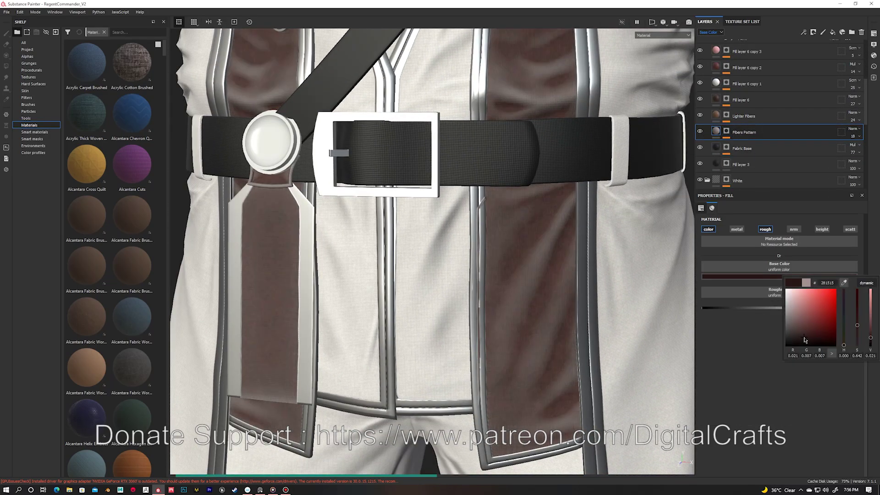
left_click(743, 116)
left_click(780, 277)
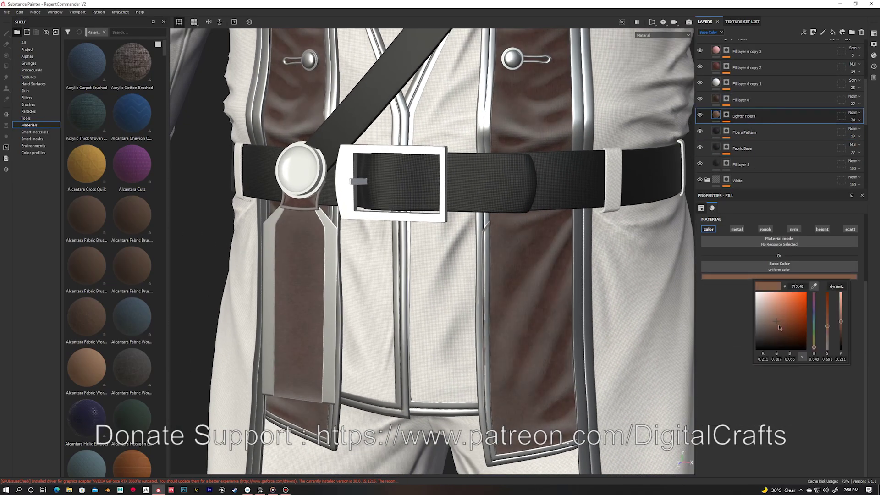
Recolour the brown fabric panels on Fill layer 6 copies to dark grey.
left_click(714, 101)
scroll(715, 106, "up", 1)
left_click(733, 92)
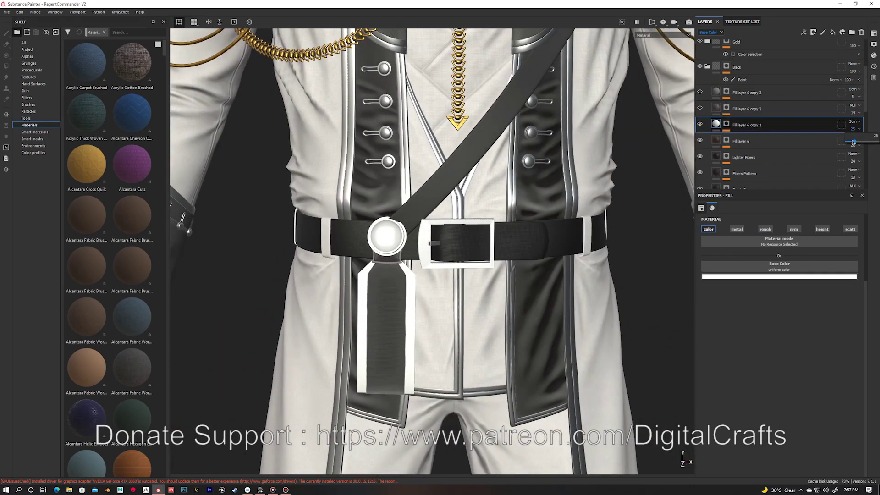
left_click(734, 124)
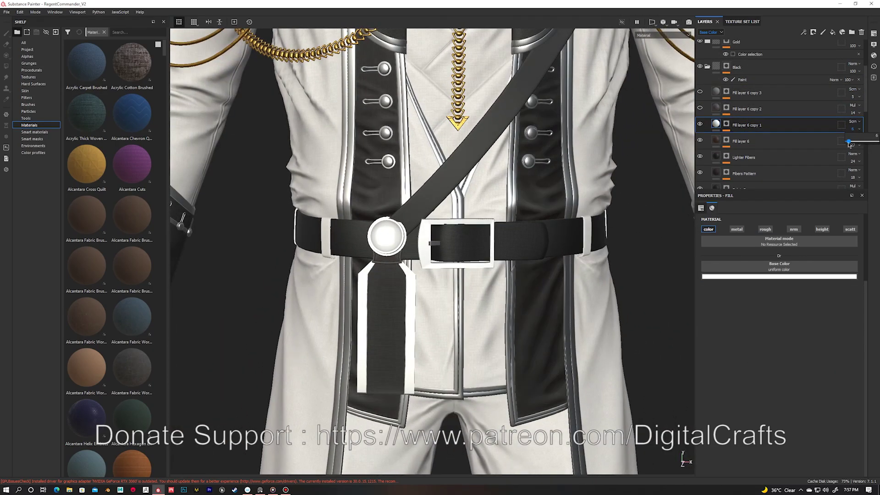
scroll(460, 181, "up", 3)
Enable roughness on Fill layer 6 copy 3 and raise it to about 0.99.
left_click(747, 93)
left_click(766, 229)
left_click_drag(766, 307, 879, 308)
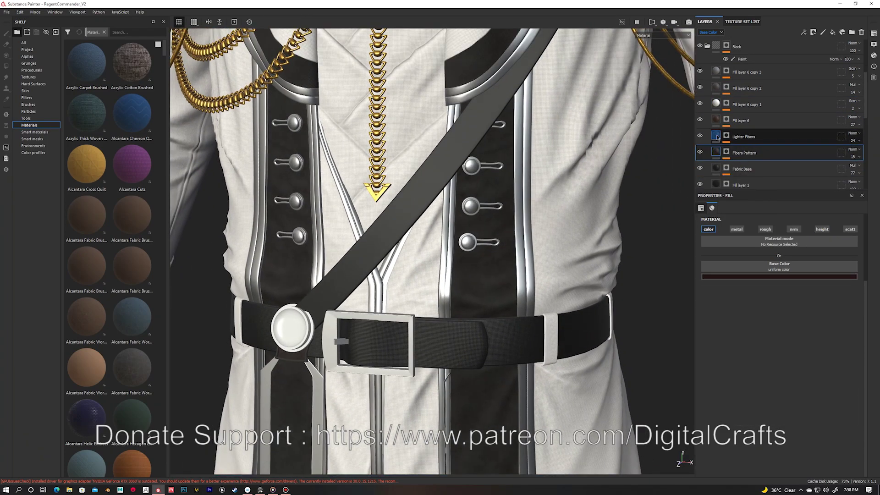
left_click(742, 278)
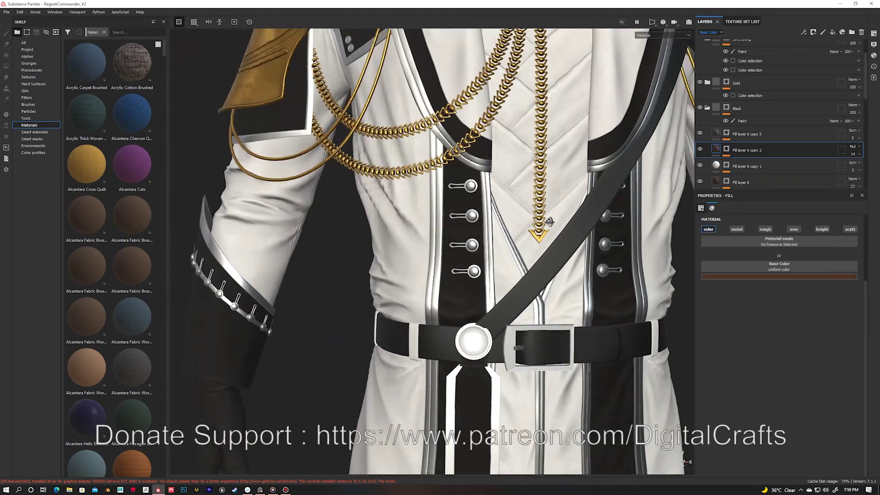
left_click(855, 146)
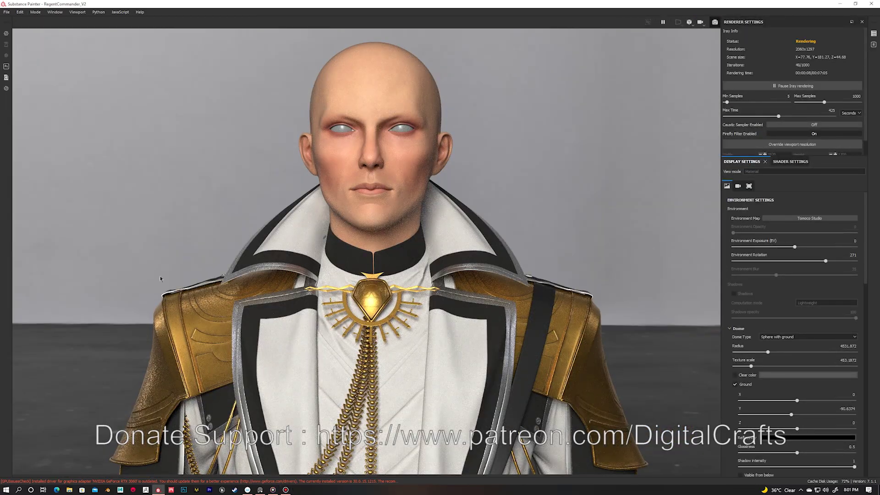
Zoom in on the character's face in the Iray render, then zoom out to the full body.
right_click_drag(409, 232, 382, 224, "alt")
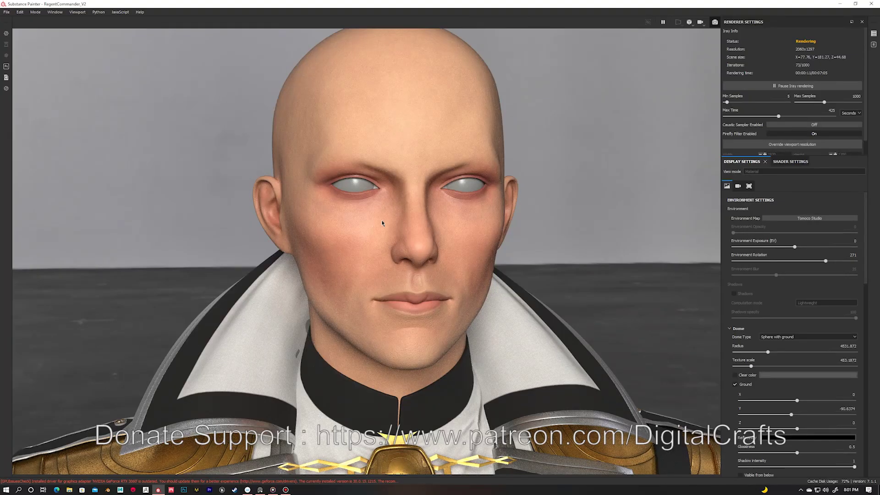
scroll(436, 332, "down", 5)
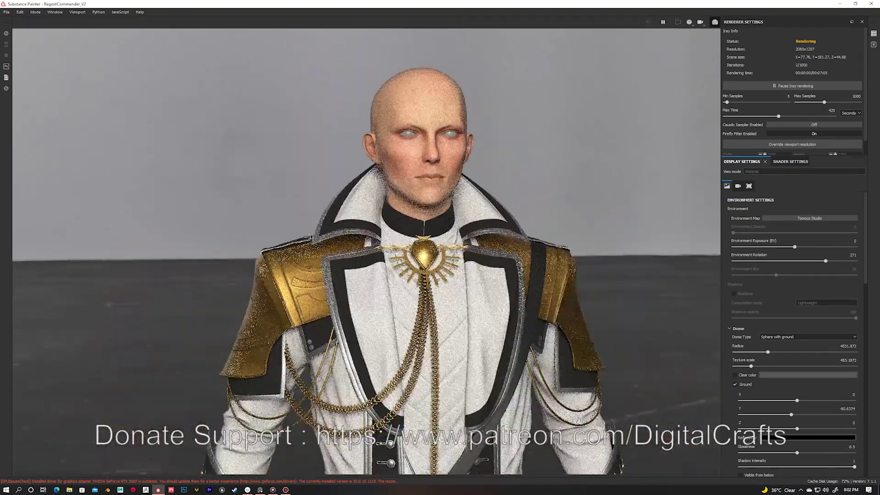
right_click_drag(329, 195, 383, 220, "alt")
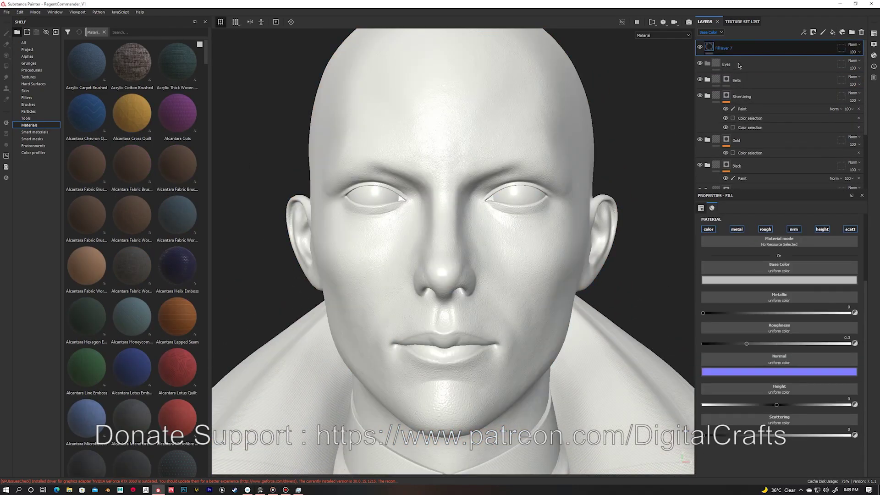
Place Fill layer 7 under the Eyes folder with a polygon-fill mask and group it.
left_click_drag(739, 65, 738, 72)
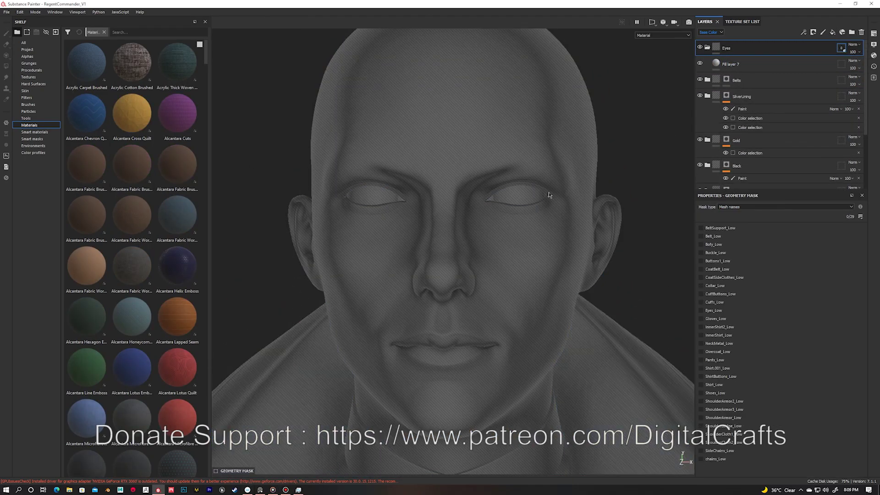
left_click(742, 277)
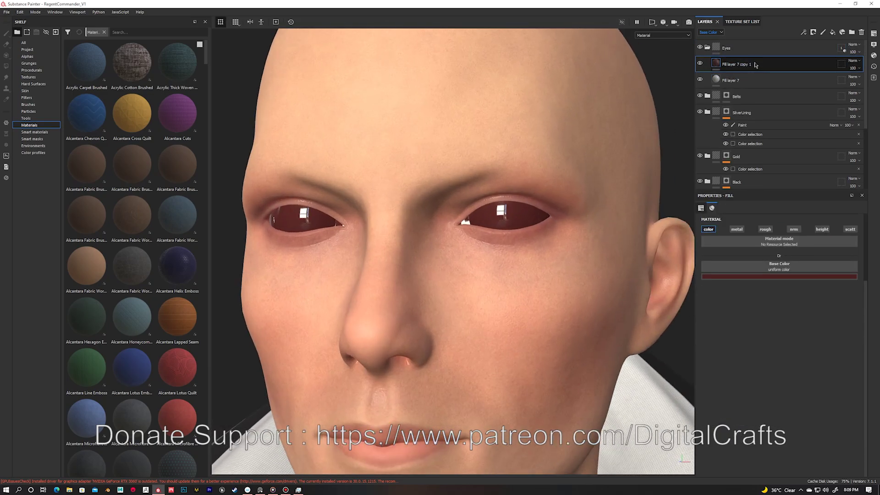
key("4")
scroll(452, 216, "up", 5)
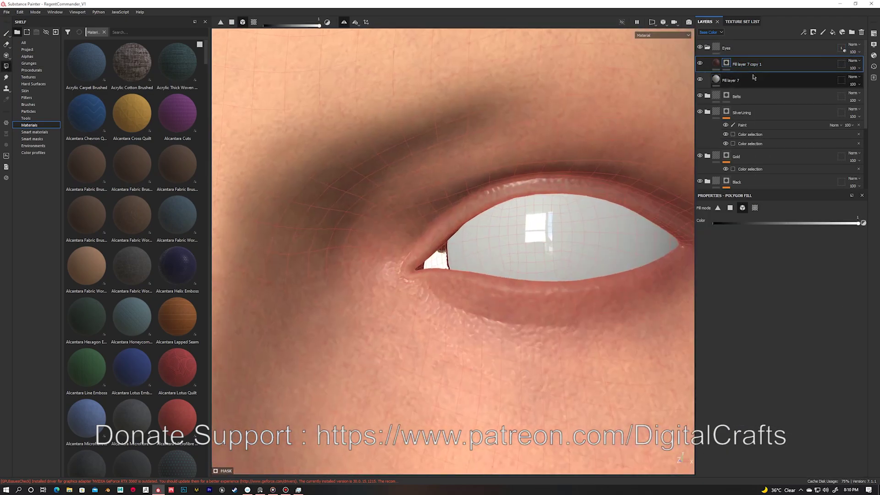
key("ctrl+g")
Drop BnW Spots 2 into the eye layer's height channel and adjust its parameters.
left_click(723, 79)
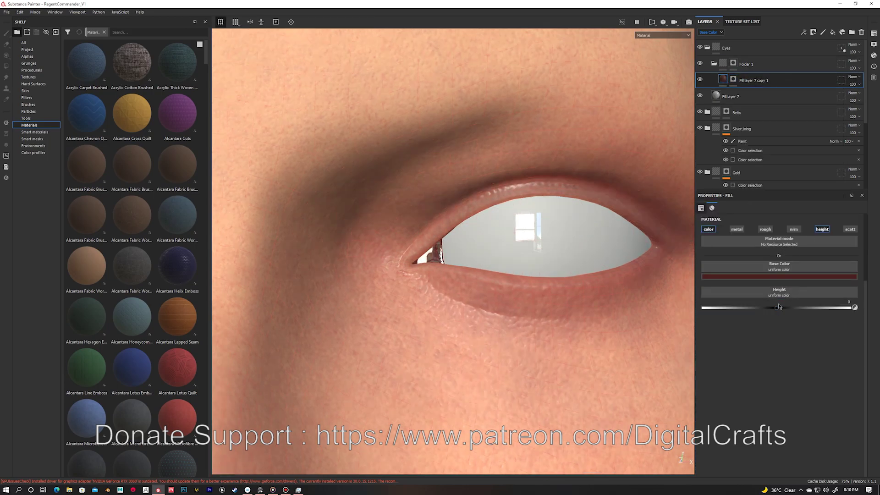
left_click(31, 70)
left_click_drag(177, 165, 780, 381)
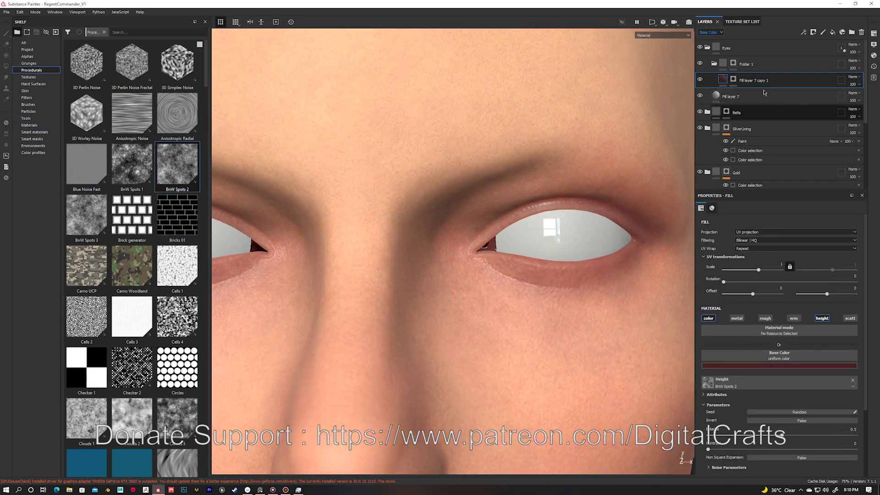
left_click(723, 105)
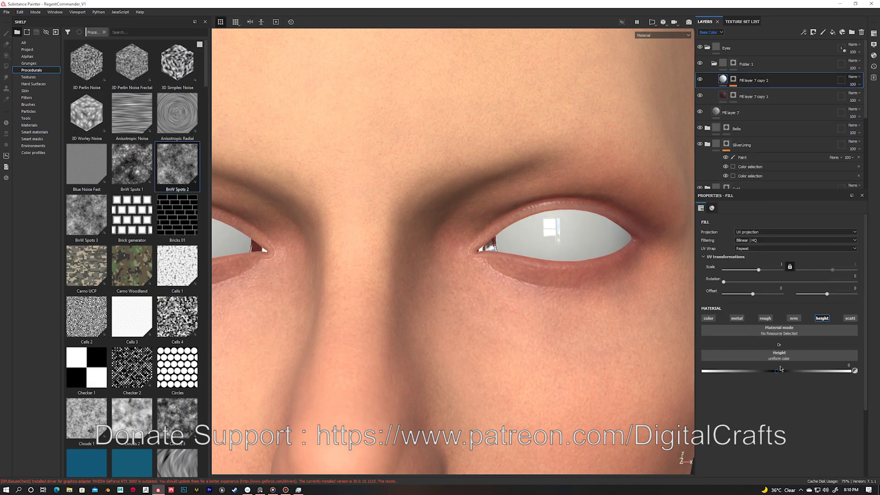
scroll(646, 278, "up", 3)
scroll(647, 278, "up", 2)
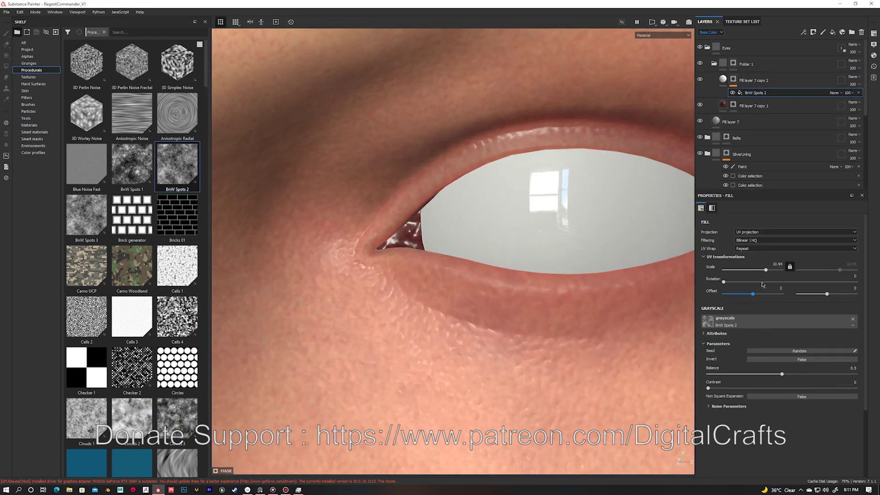
left_click(709, 406)
scroll(742, 357, "down", 2)
left_click_drag(807, 338, 743, 338)
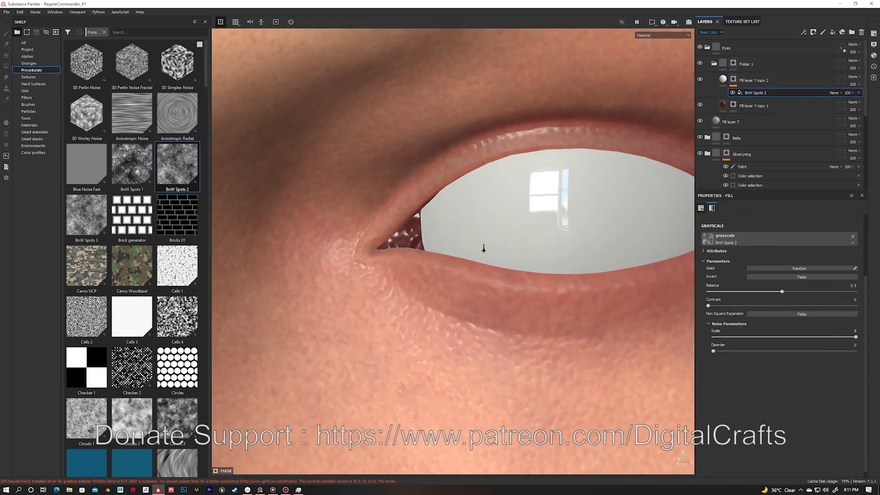
scroll(483, 248, "down", 2)
Give the eye layer a red base colour and isolate the eye sphere.
key("ctrl+z")
key("ctrl+z")
key("ctrl+z")
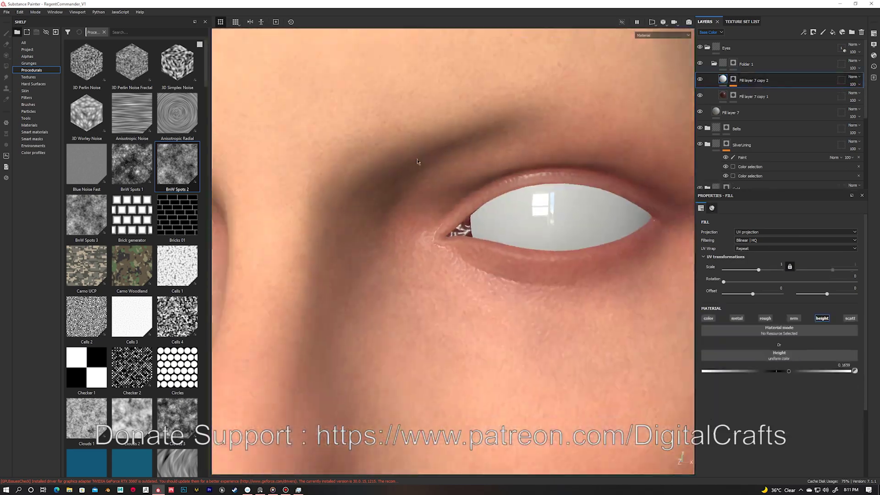
scroll(417, 162, "down", 3)
key("ctrl+z")
key("ctrl+z")
left_click(816, 365)
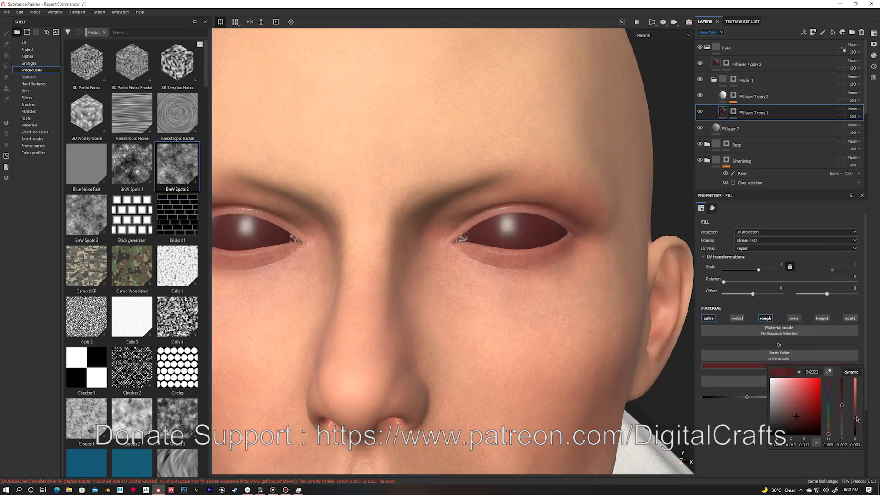
scroll(504, 230, "up", 2)
key("ctrl+z")
key("ctrl+z")
key("ctrl+z")
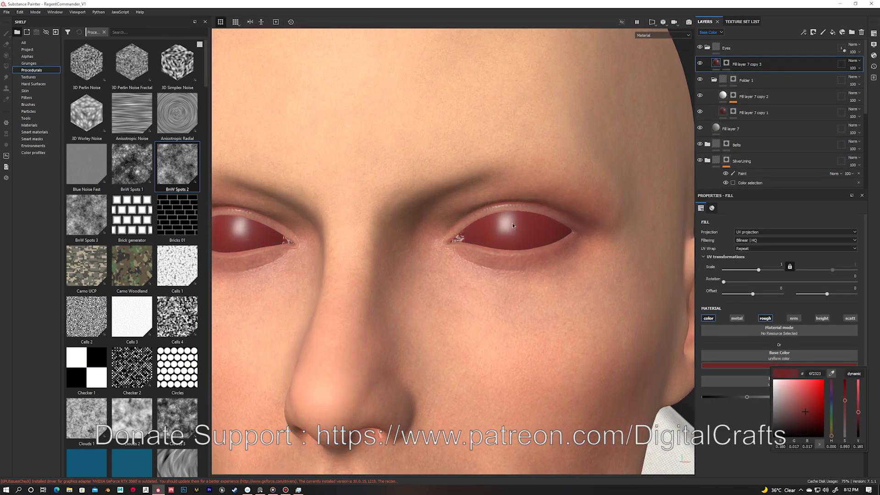
left_click(622, 23)
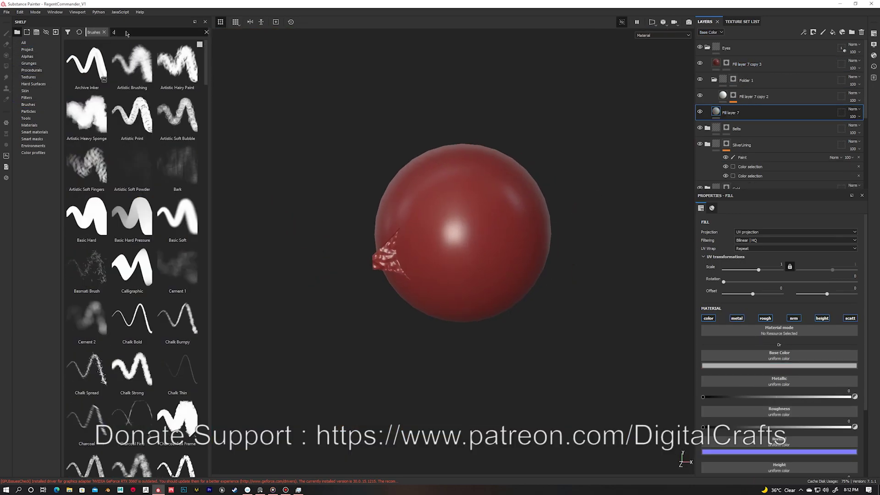
Paint white cracks over the eyeball with a Kyle's Concept crack brush, then exit isolation.
key("1")
left_click(132, 117)
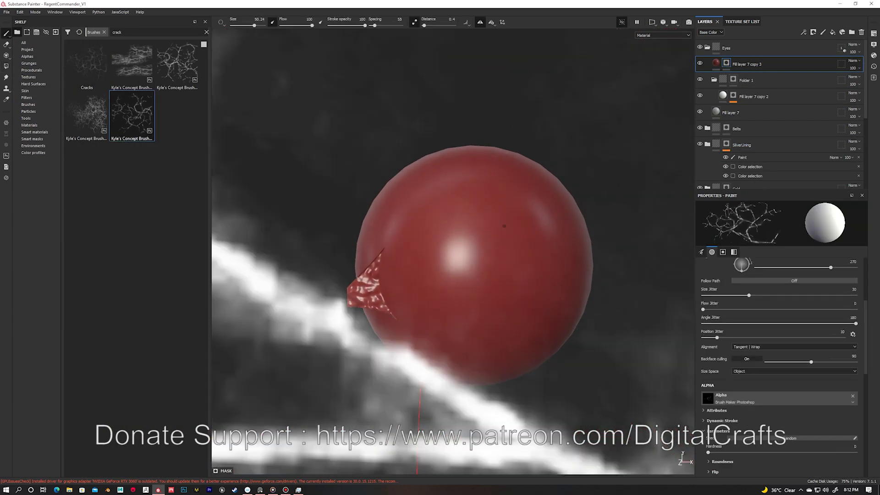
scroll(445, 293, "down", 3)
scroll(451, 246, "down", 2)
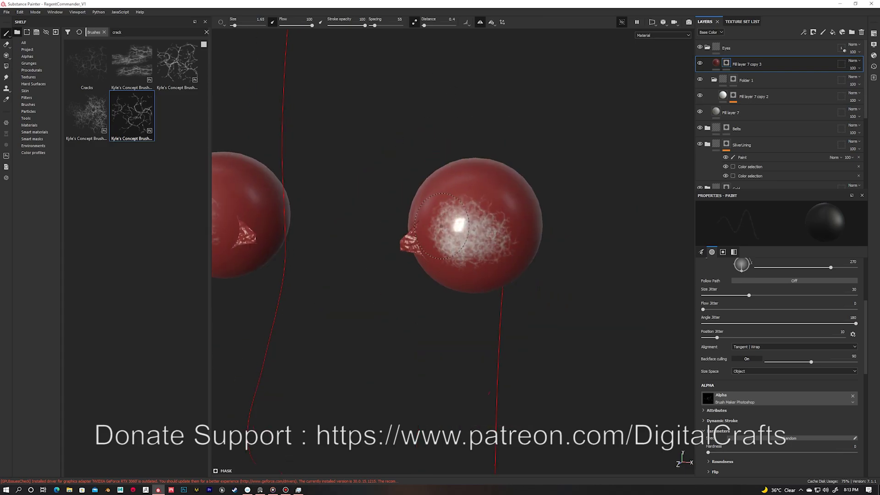
key("alt+q")
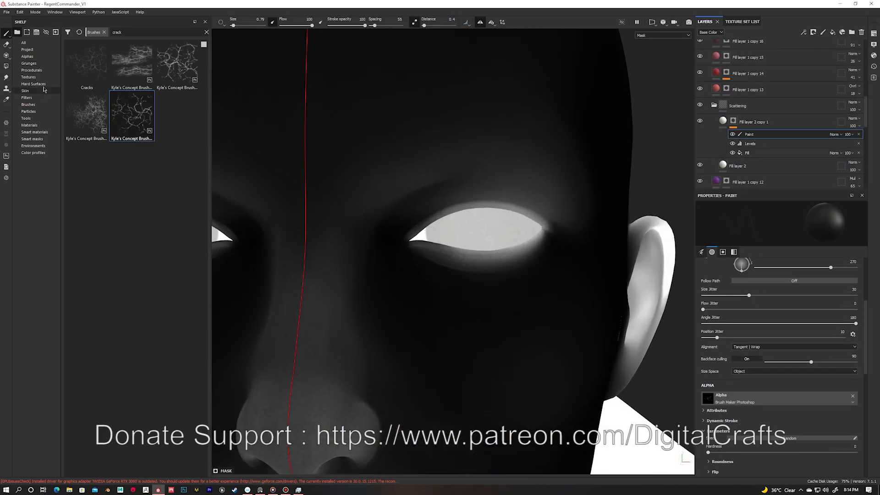
Paint the Scattering layer's mask over the eyes with a low-flow Basic Soft brush.
left_click(28, 104)
left_click(177, 218)
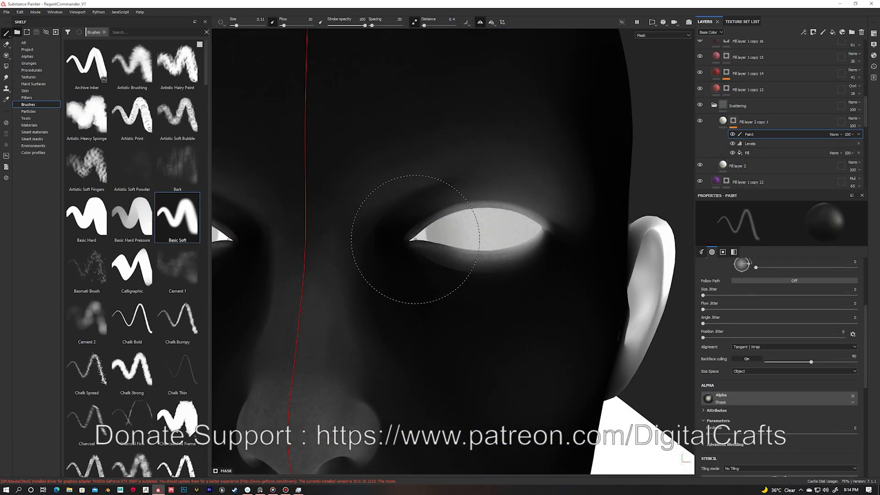
left_click_drag(284, 25, 281, 25)
mouse_move(448, 220)
left_mouse_down("alt")
mouse_move(454, 164)
mouse_move(385, 308)
left_mouse_up("alt")
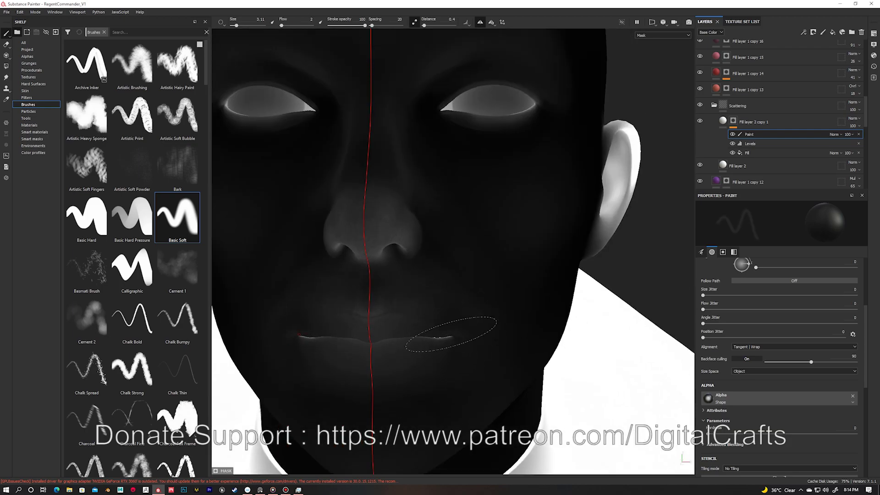
middle_click_drag(431, 336, 385, 308, "alt")
scroll(497, 255, "up", 5)
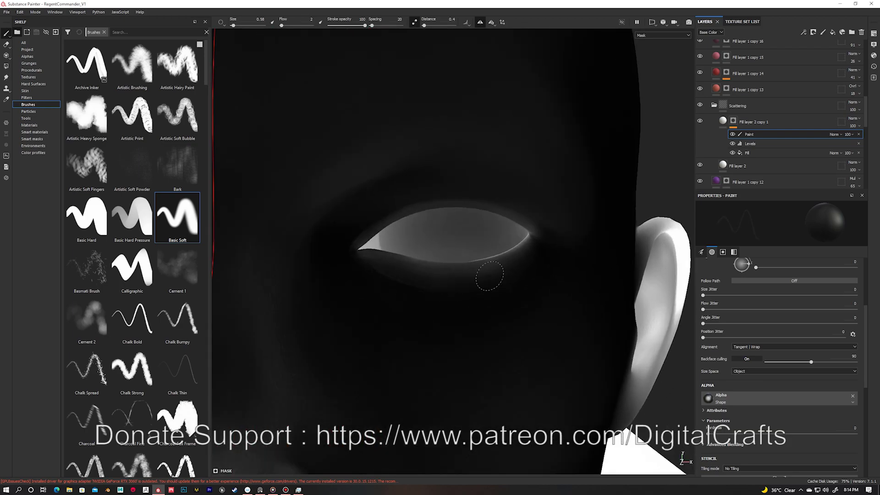
left_click(700, 121)
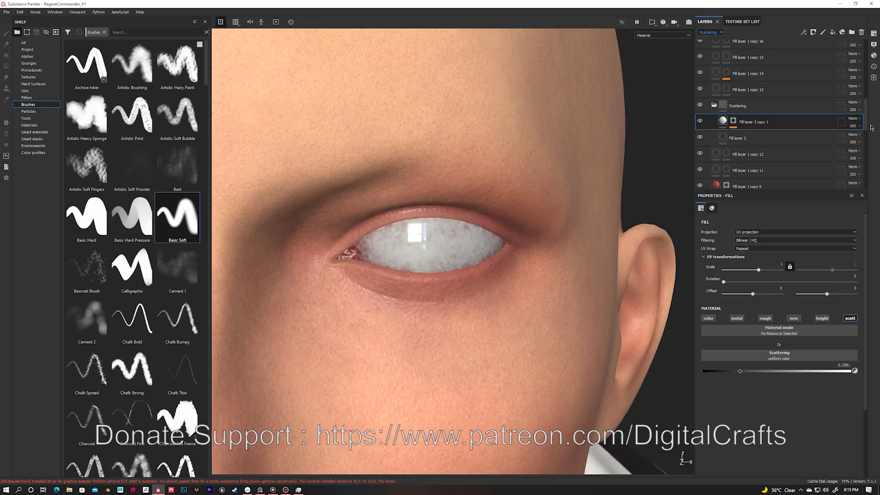
Check the scattering channel in the viewport and slightly lower the Scattering layer's opacity.
key("c")
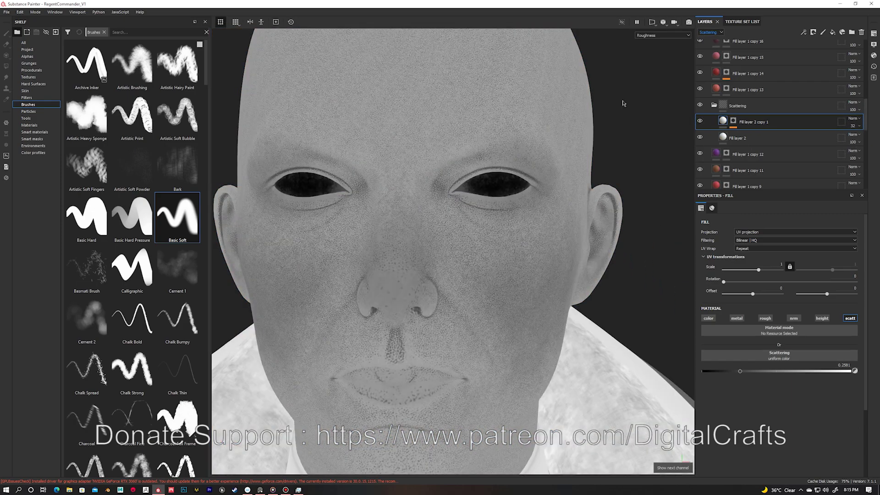
key("c")
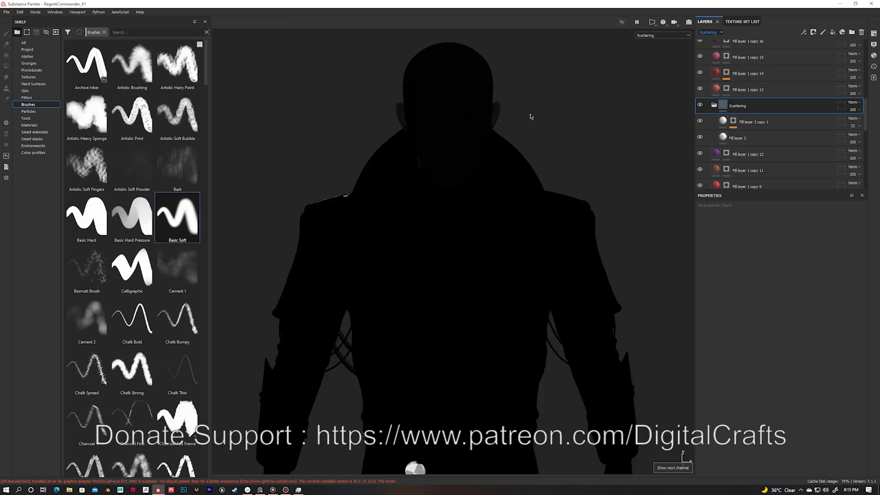
key("c")
key("c")
scroll(568, 89, "up", 5)
key("c")
scroll(463, 124, "up", 3)
key("c")
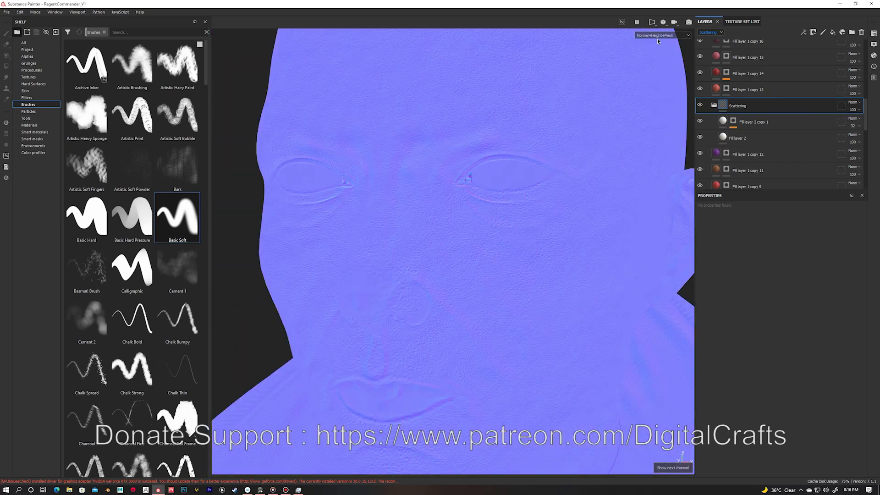
key("c")
left_click(856, 128)
left_click_drag(867, 142, 866, 141)
key("m")
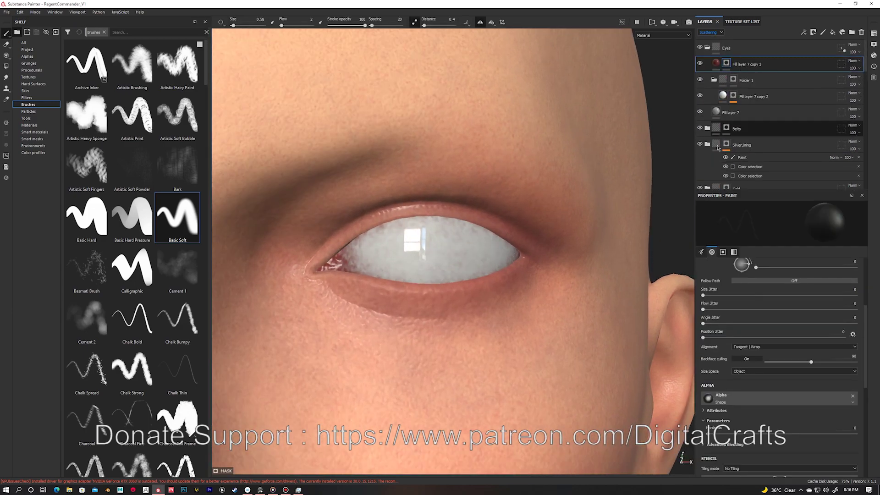
Duplicate the eye fill layer and give the copy a brownish colour.
right_click(733, 64)
left_click(748, 92)
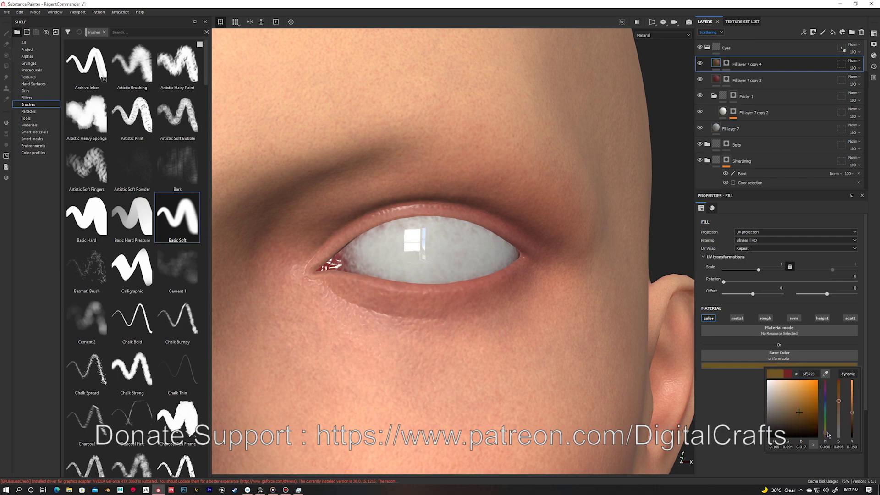
right_click(727, 64)
left_click(756, 92)
Mask the new eye layer with a Marble Veins fill and increase its UV scale.
left_click(104, 32)
type("crack")
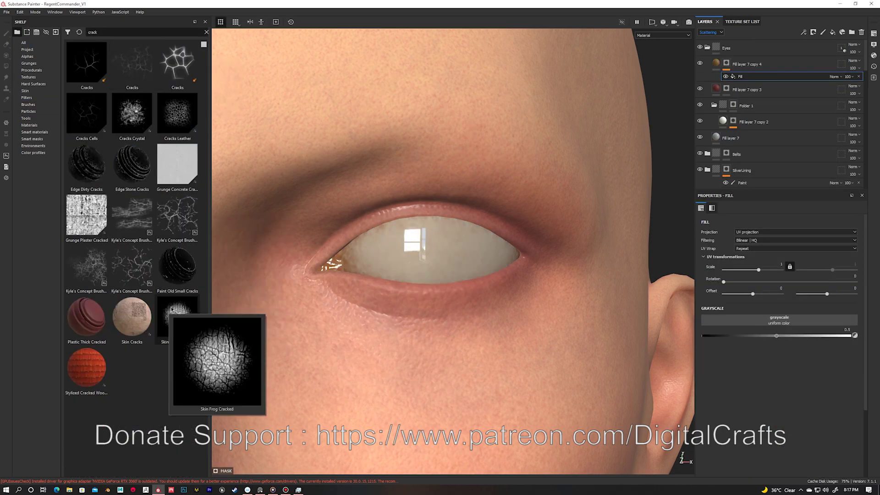
key("BackSpace")
key("BackSpace")
key("BackSpace")
type("veins")
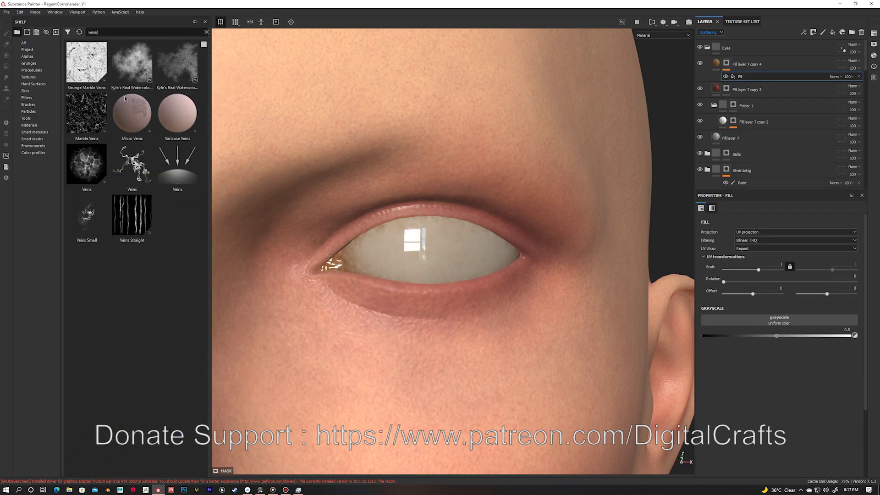
left_click_drag(87, 114, 779, 320)
left_click_drag(759, 269, 778, 269)
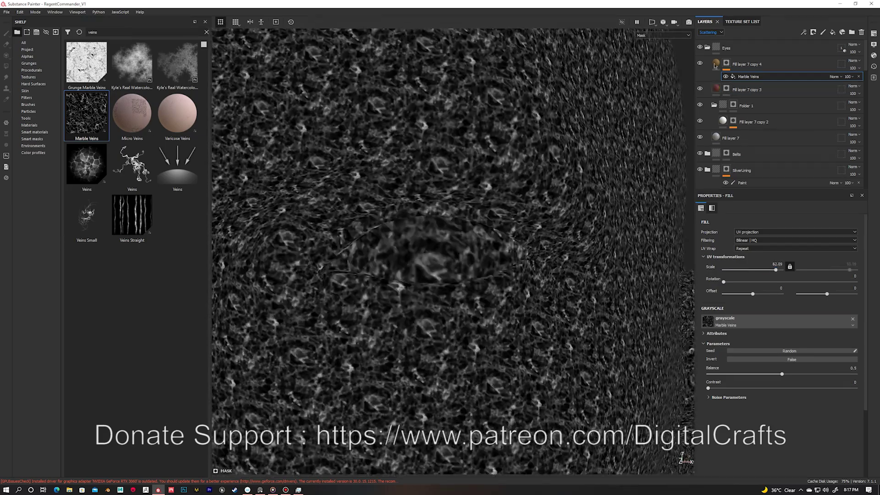
left_click(851, 68)
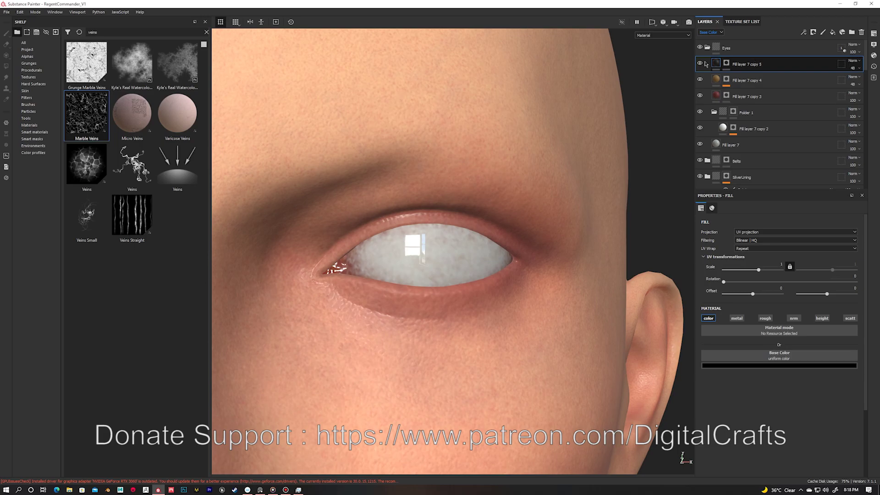
left_click(726, 62)
Paint large black pupils on both eyes with symmetry enabled and a smaller brush.
key("1")
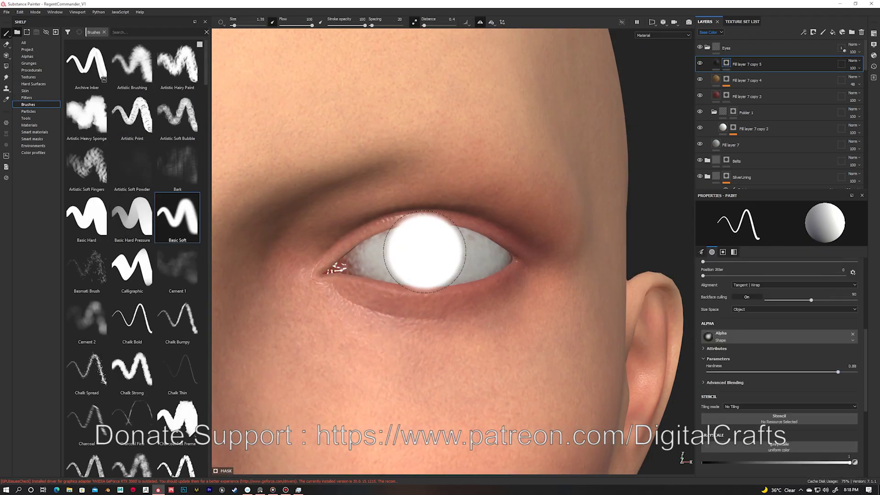
key("l")
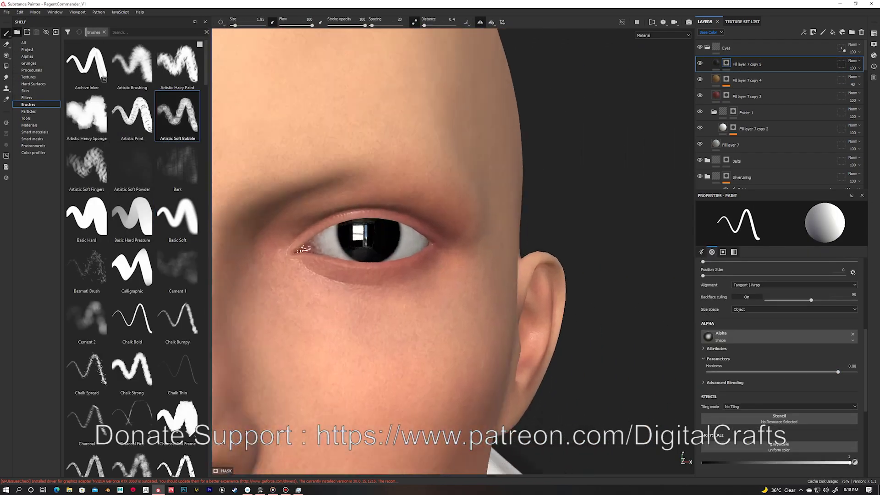
right_click_drag(425, 261, 354, 226, "ctrl")
scroll(353, 226, "down", 5)
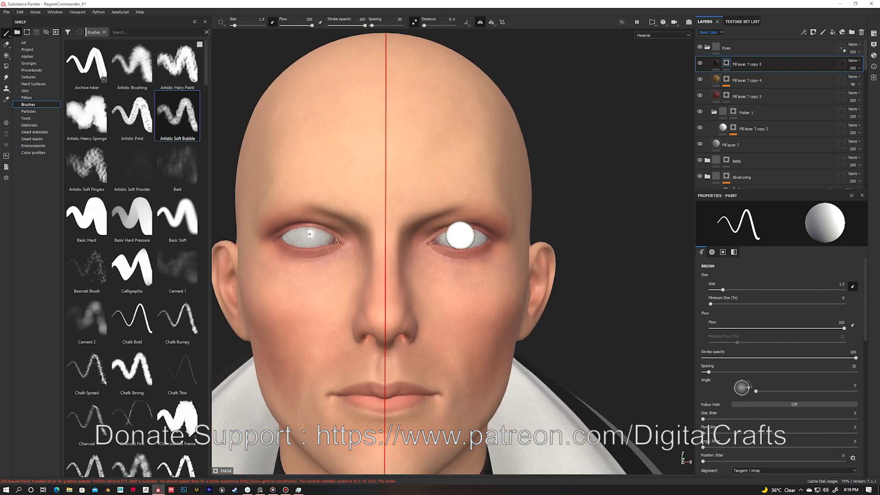
scroll(460, 235, "up", 2)
scroll(527, 218, "up", 2)
scroll(595, 183, "down", 5)
scroll(732, 159, "down", 3)
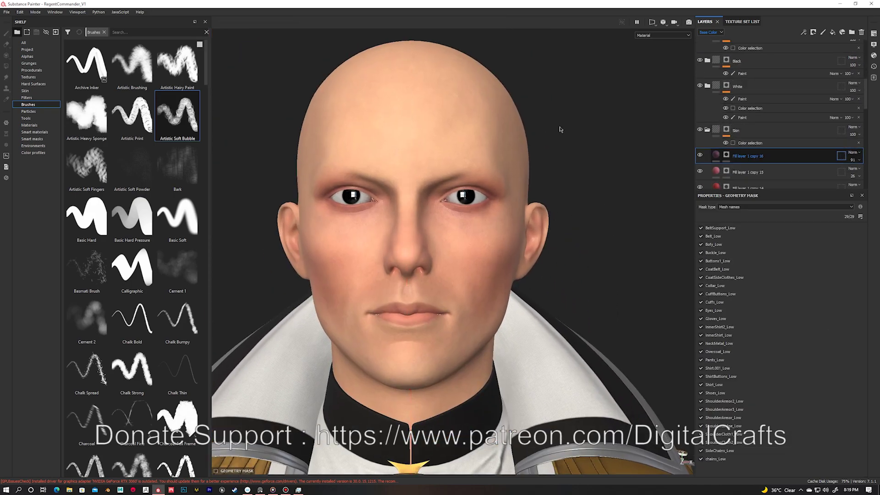
Duplicate the dark fill layer and paint soft shadow along the lower eyelids.
key("ctrl+d")
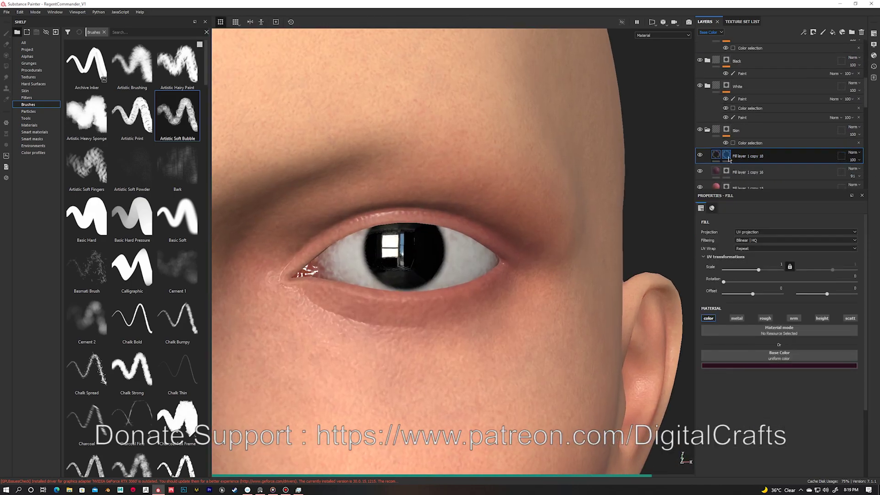
key("1")
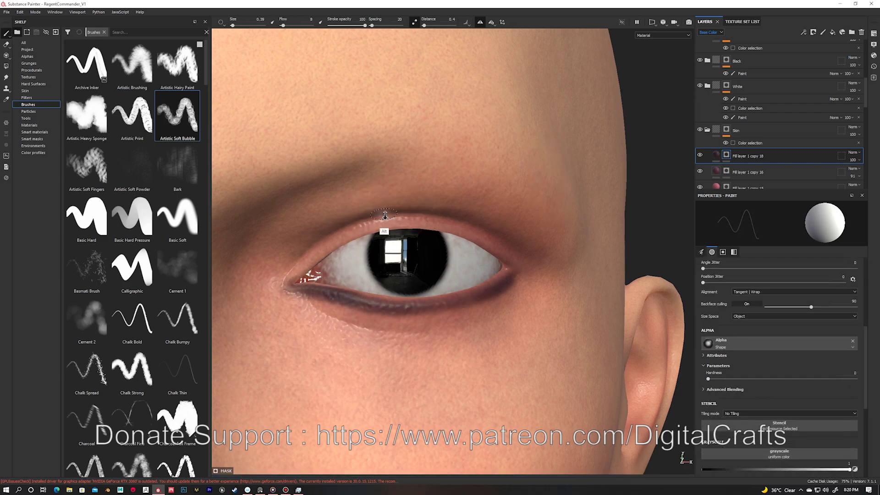
left_click_drag(385, 216, 319, 262, "alt")
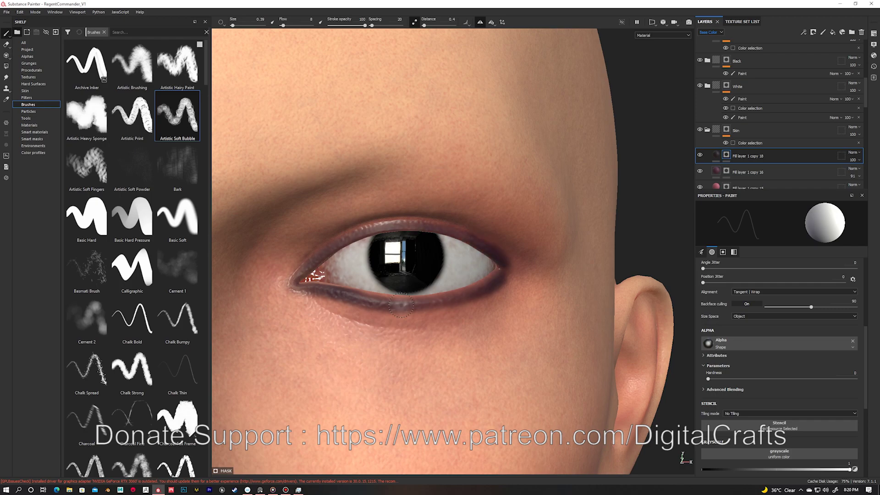
scroll(387, 309, "up", 2)
scroll(353, 268, "up", 2)
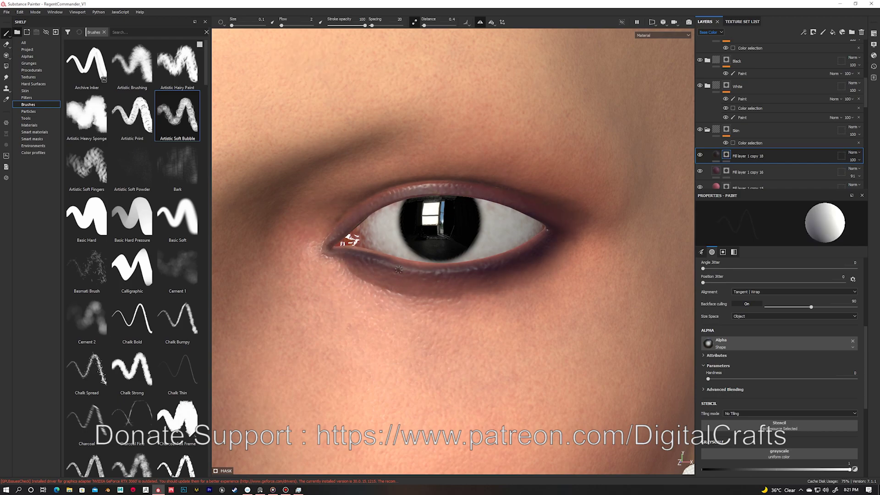
scroll(353, 324, "up", 2)
left_click_drag(353, 324, 395, 253, "alt")
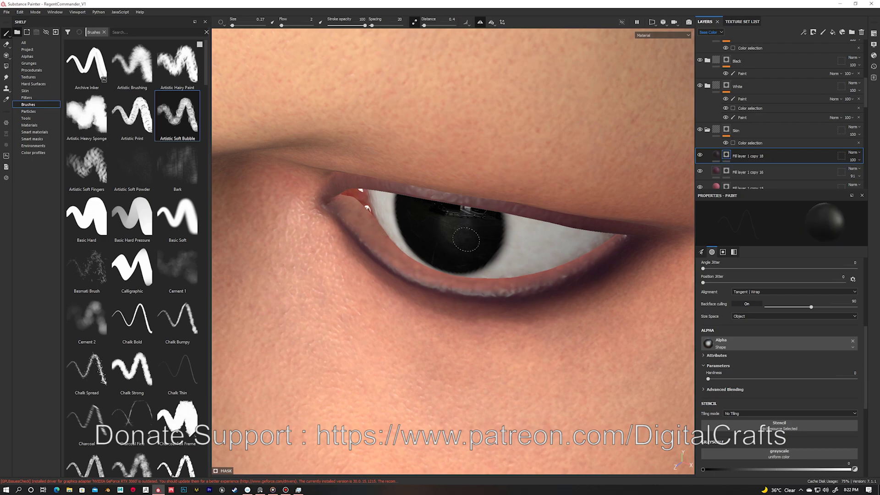
left_click_drag(467, 238, 407, 321, "alt")
Extend the soft dark shadow across the upper eyelids.
scroll(429, 222, "down", 3)
scroll(456, 233, "up", 3)
scroll(390, 286, "up", 1)
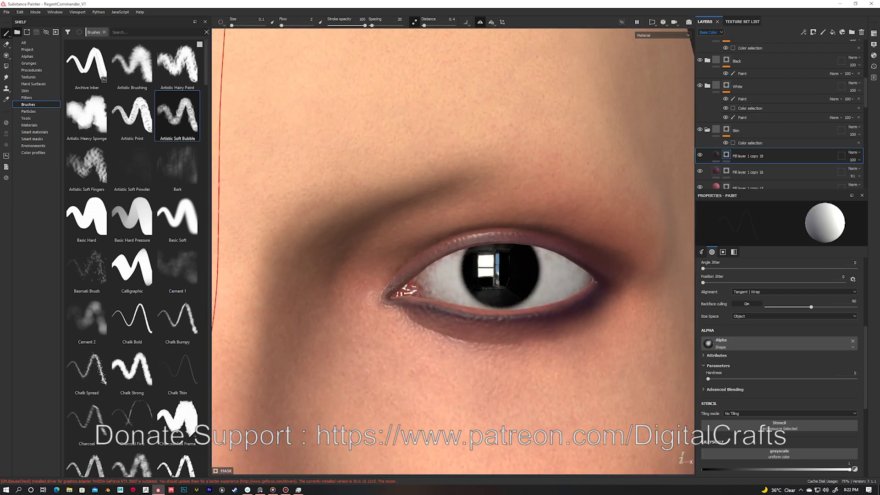
scroll(492, 243, "down", 2)
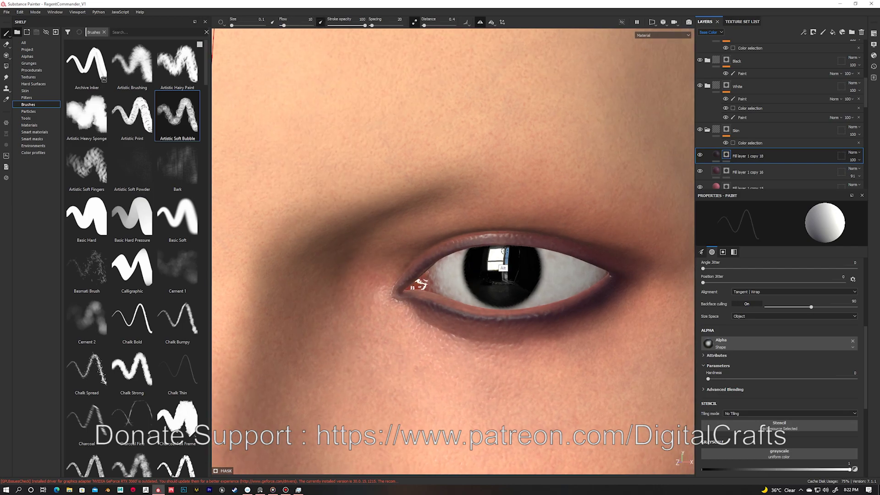
left_click_drag(492, 243, 399, 317, "alt")
scroll(456, 373, "up", 3)
left_click_drag(456, 374, 405, 264, "alt")
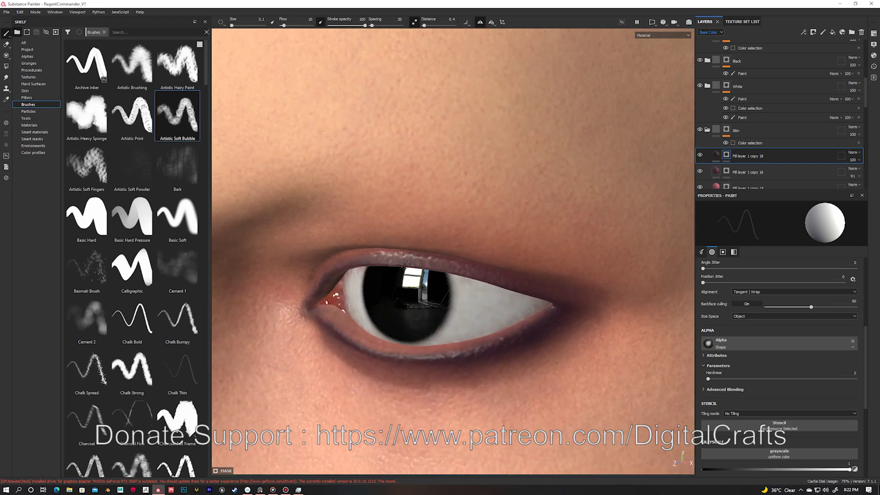
scroll(471, 278, "down", 2)
scroll(472, 278, "down", 1)
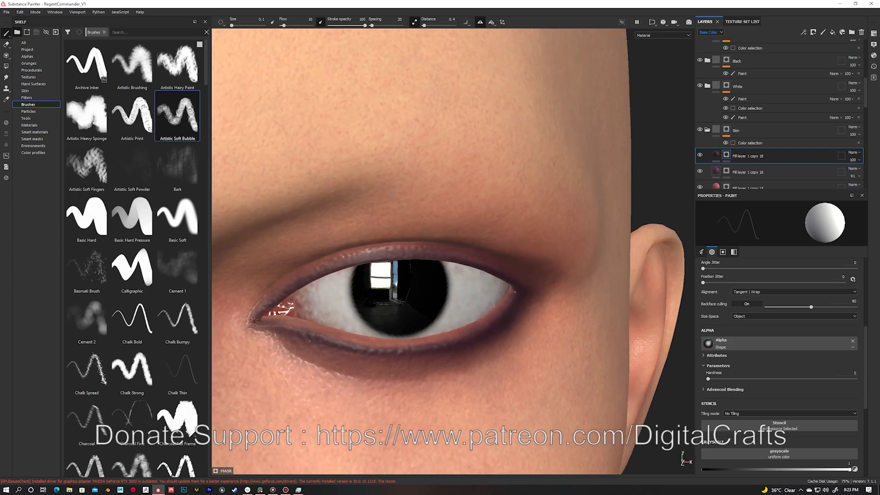
scroll(413, 247, "down", 3)
Lower the eyelid shadow layer's opacity.
left_click_drag(852, 159, 867, 172)
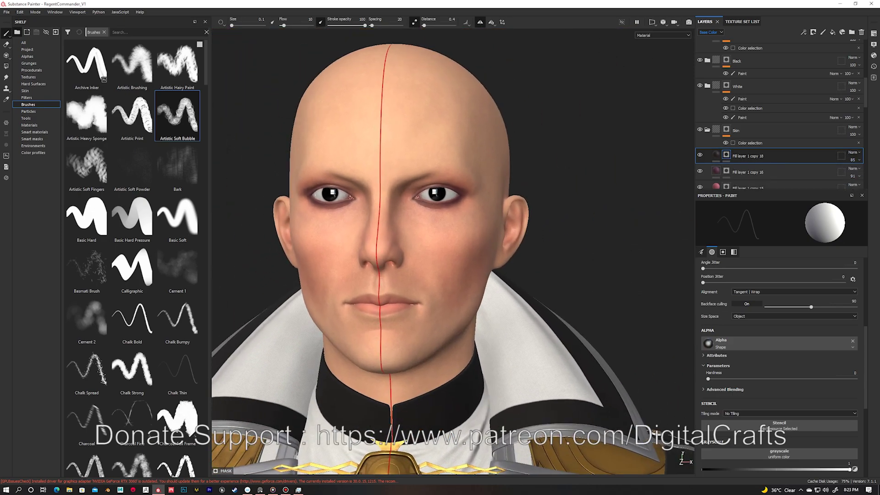
scroll(552, 165, "up", 2)
scroll(629, 167, "up", 1)
left_click(747, 155)
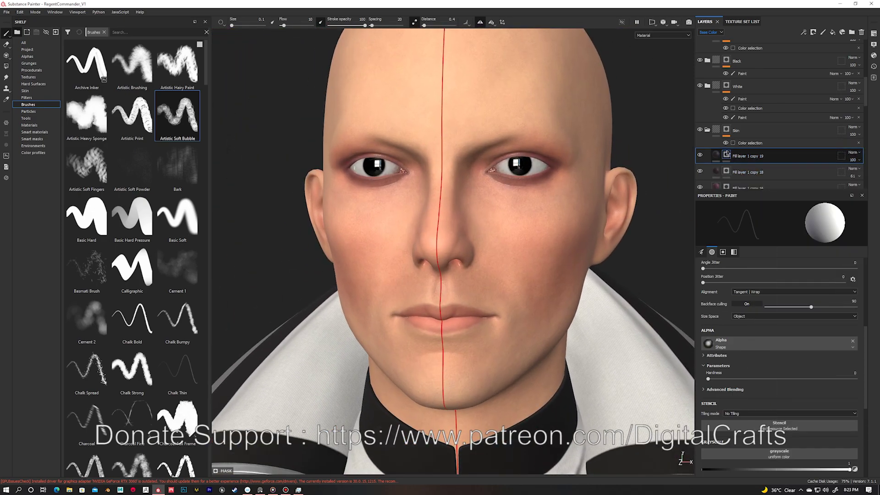
Paint fine freckles across the cheeks and nose with the Dots brush from the shelf.
left_click(138, 33)
type("dots")
left_click(87, 65)
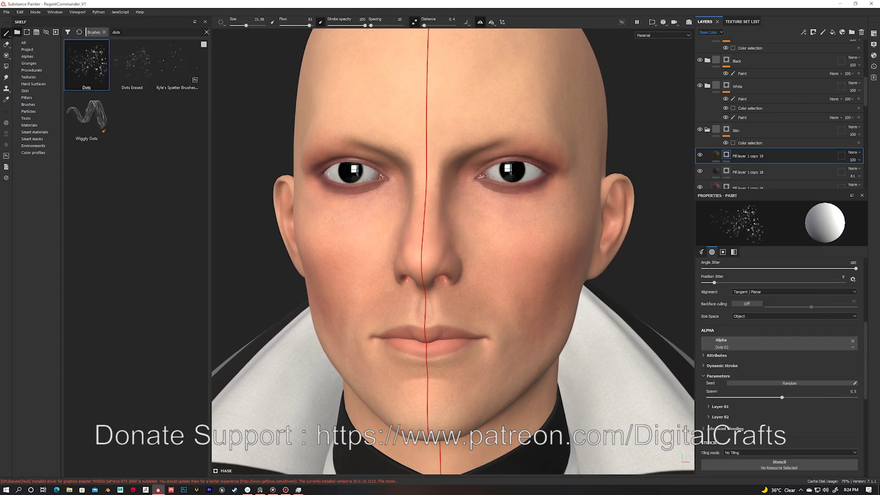
left_click_drag(449, 197, 530, 210, "alt")
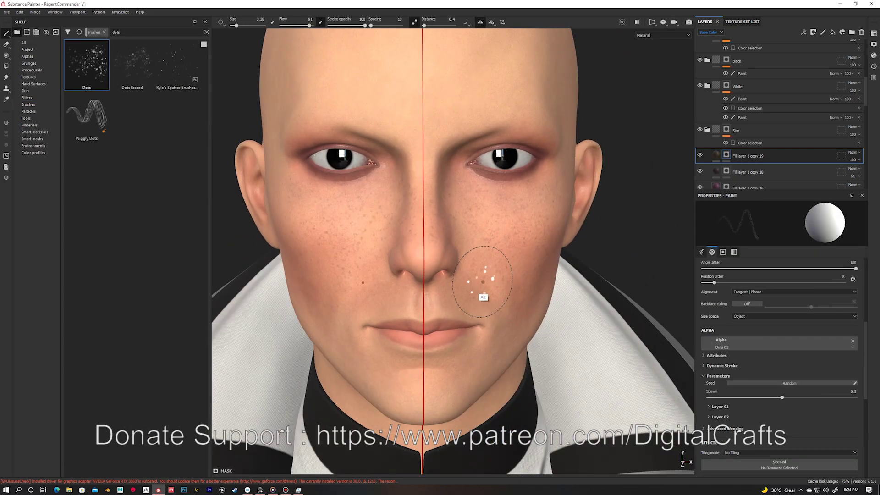
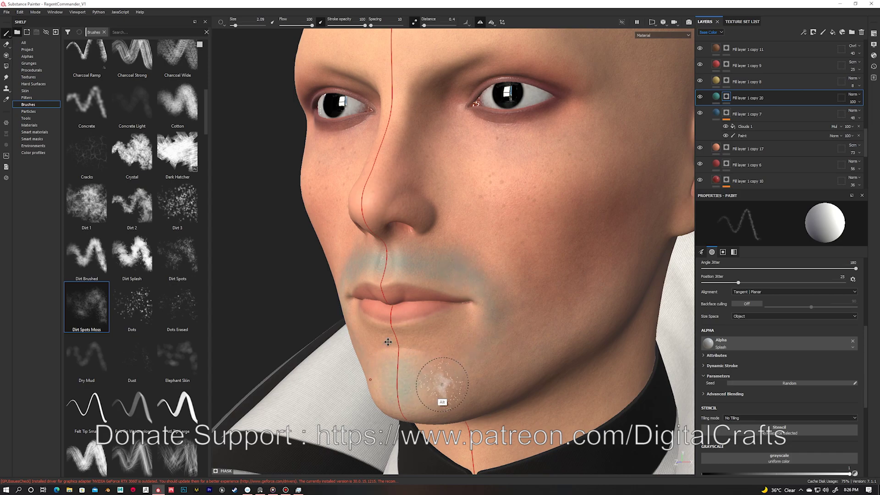
Orbit around the head to inspect the blue-grey stubble on the jaw and chin.
left_click_drag(443, 384, 453, 271, "alt")
left_click_drag(536, 208, 457, 280, "alt")
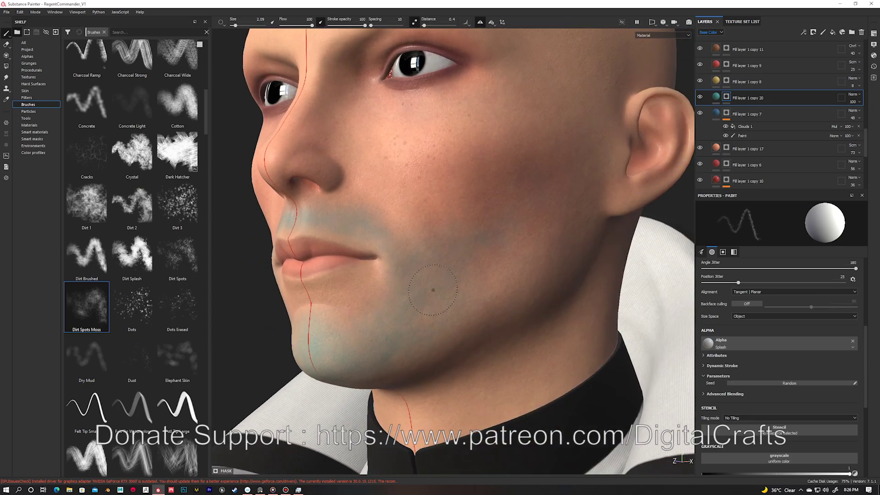
left_click_drag(487, 339, 531, 275, "alt")
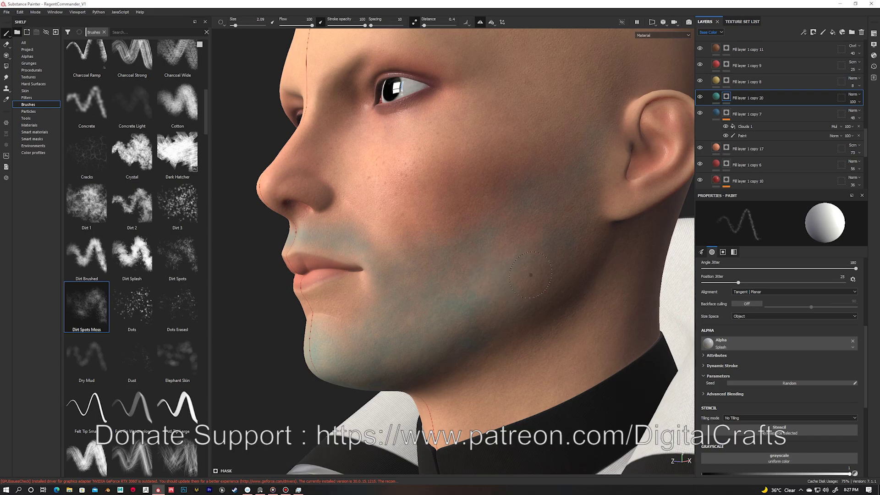
mouse_move(467, 288)
left_mouse_down("alt")
mouse_move(300, 248)
mouse_move(379, 289)
left_mouse_up("alt")
left_click(852, 101)
left_click_drag(412, 247, 505, 153, "alt")
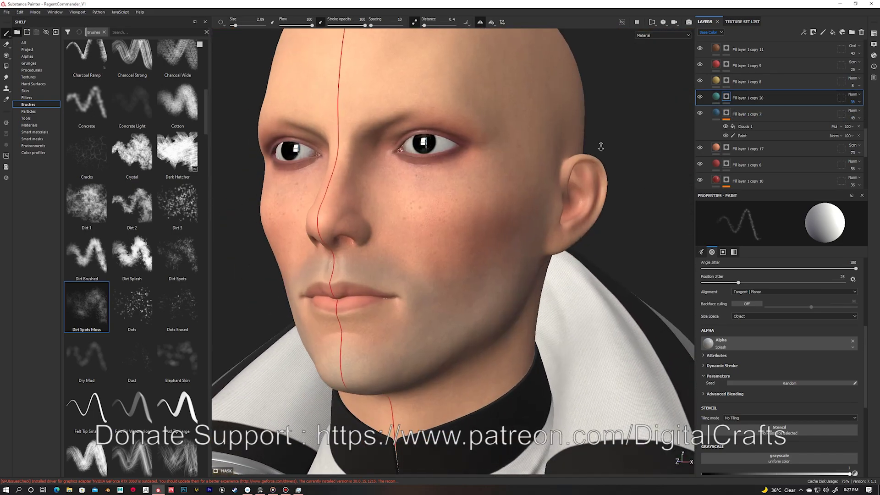
Fill the stubble layer's mask with the Dirt 3 procedural at UV Scale 28.65.
left_click(804, 32)
left_click(821, 51)
left_click(31, 70)
left_click_drag(122, 196, 823, 111)
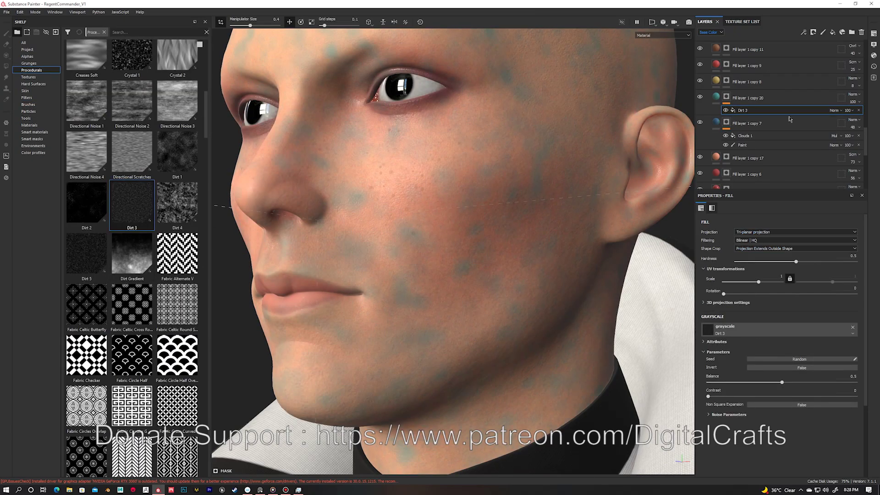
left_click_drag(759, 282, 771, 282)
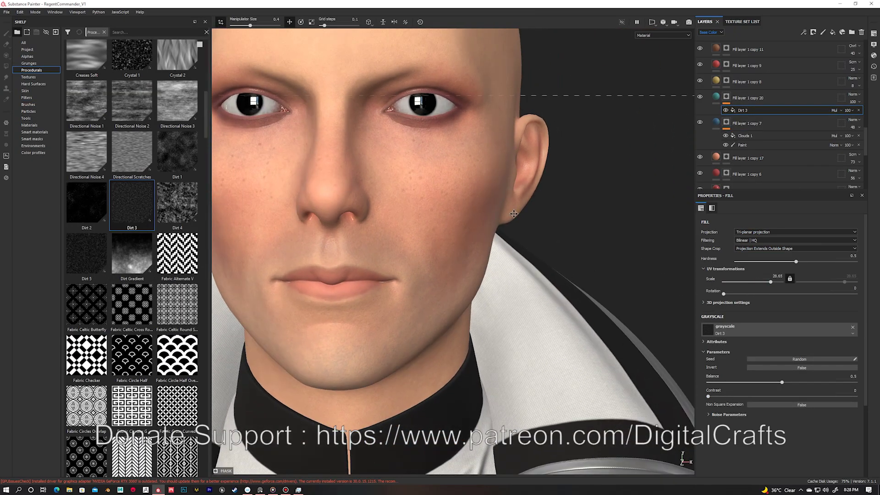
left_click_drag(505, 230, 321, 183, "alt")
Save the project as RegentCommander_V2.spp.
left_click(6, 12)
left_click(28, 64)
left_click(446, 305)
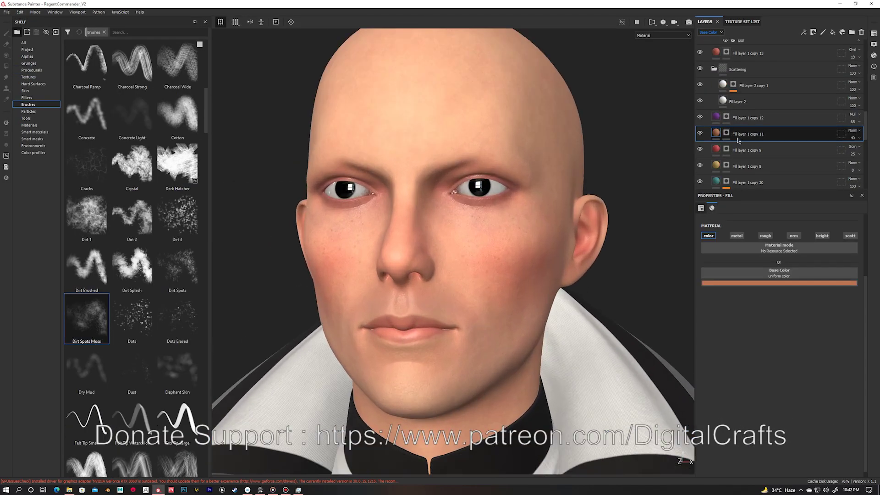
Give the new tint layer a warm brown base colour and switch to painting its mask.
left_click(757, 283)
left_click(789, 283)
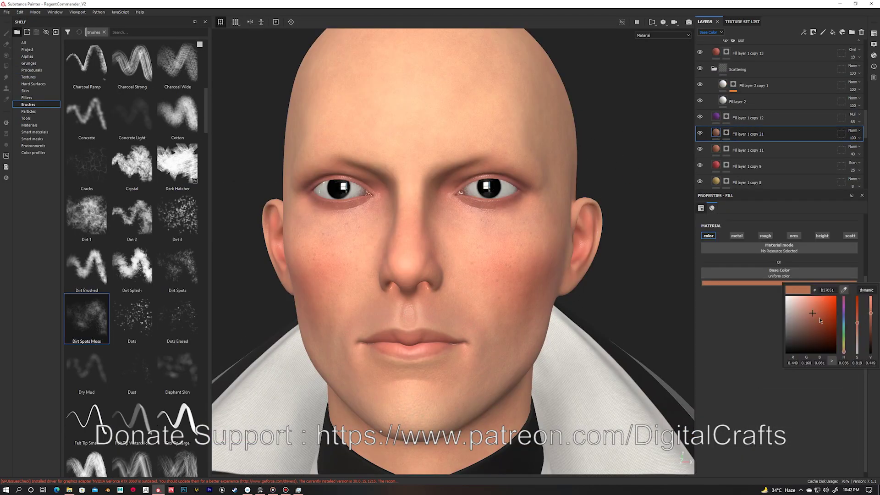
left_click(727, 133)
key("1")
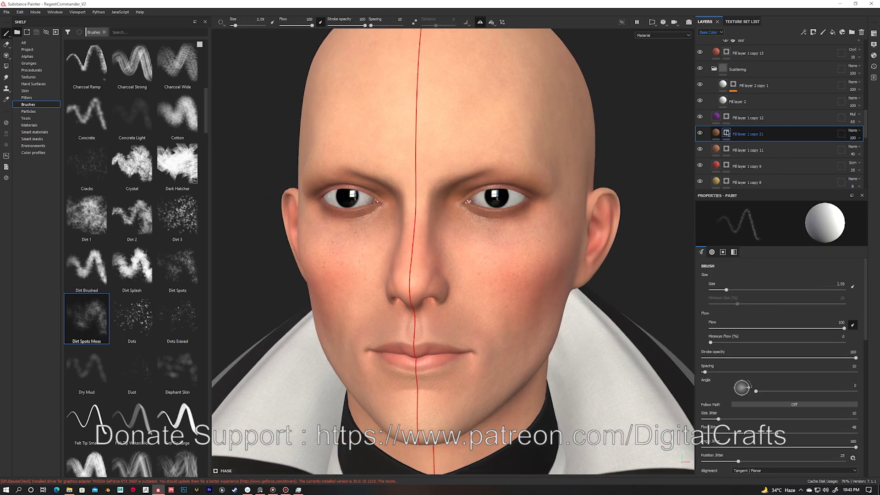
Scroll to Fill layer 1 copy 21 and select its mask for painting.
left_click(751, 136)
scroll(751, 133, "down", 3)
scroll(754, 129, "down", 3)
scroll(756, 124, "down", 3)
scroll(759, 118, "down", 3)
scroll(760, 114, "down", 2)
left_click(727, 79)
key("1")
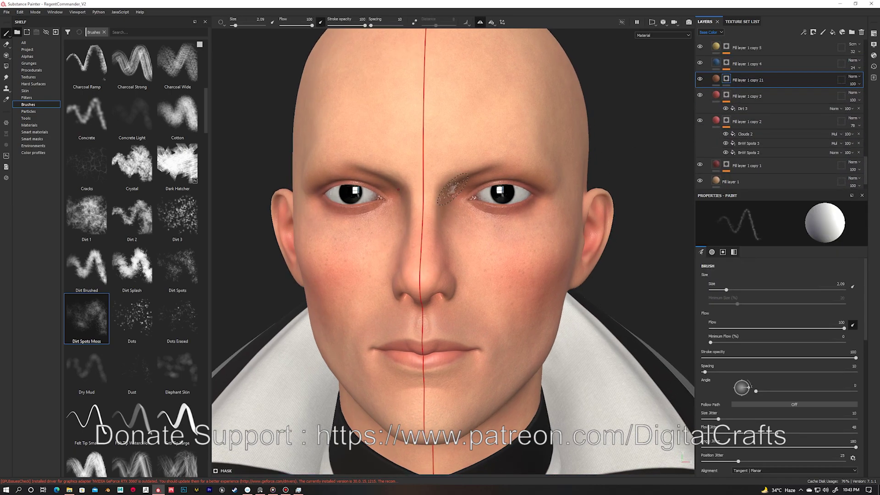
Reframe the face at an angle and enlarge the brush for the tint mask.
left_click_drag(449, 293, 501, 266, "alt")
left_click(716, 79)
left_click(779, 283)
left_click(726, 79)
left_click_drag(458, 275, 500, 316, "alt")
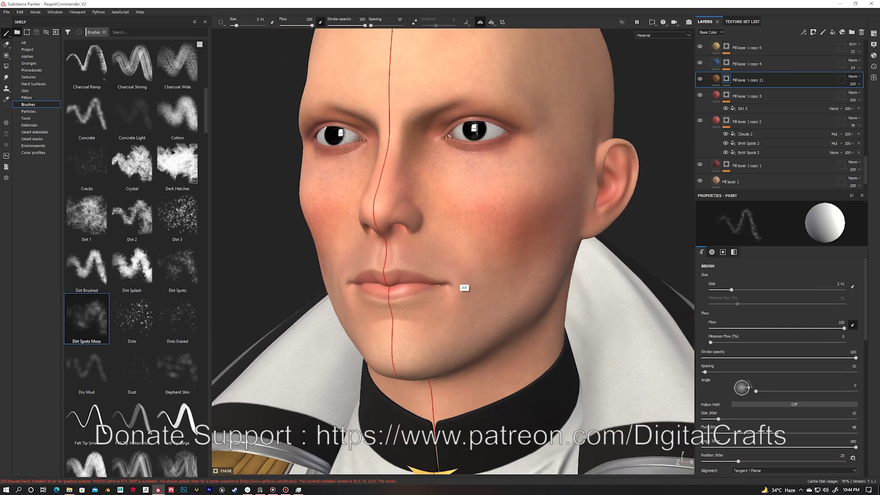
mouse_move(452, 288)
left_mouse_down("alt")
mouse_move(423, 316)
mouse_move(458, 294)
left_mouse_up("alt")
Darken the tint layer's base colour to a deeper brown.
left_click(716, 79)
left_click(779, 282)
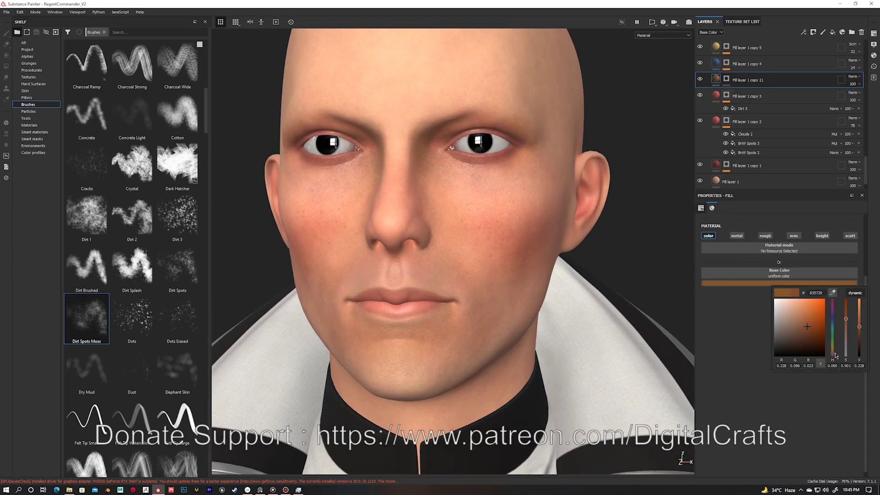
left_click(811, 339)
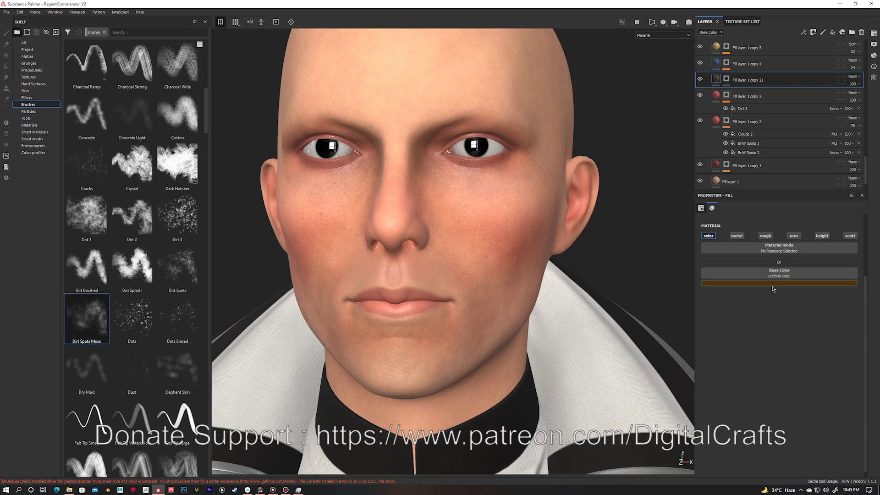
left_click(773, 284)
left_click(726, 79)
Set the tint layer's opacity to 33 and paint tint around the eye sockets and cheeks.
mouse_move(458, 275)
left_mouse_down("alt")
mouse_move(495, 285)
mouse_move(444, 374)
left_mouse_up("alt")
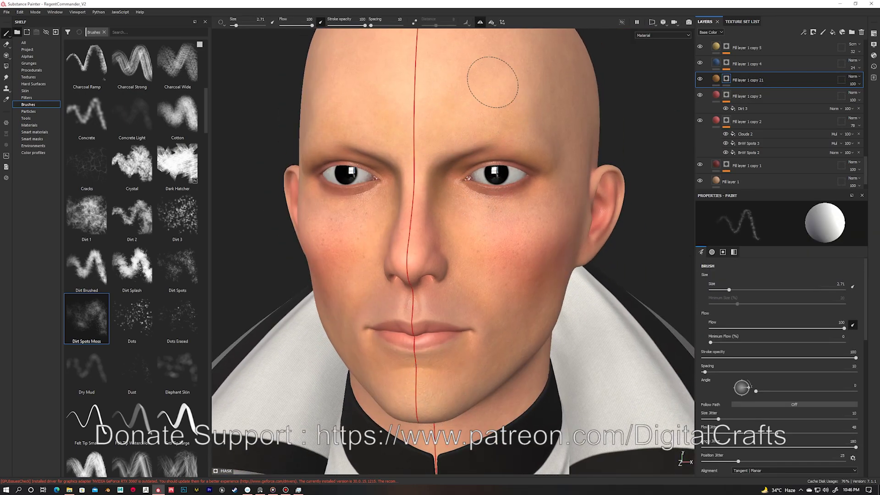
left_click_drag(440, 112, 543, 180, "alt")
left_click_drag(853, 84, 857, 97)
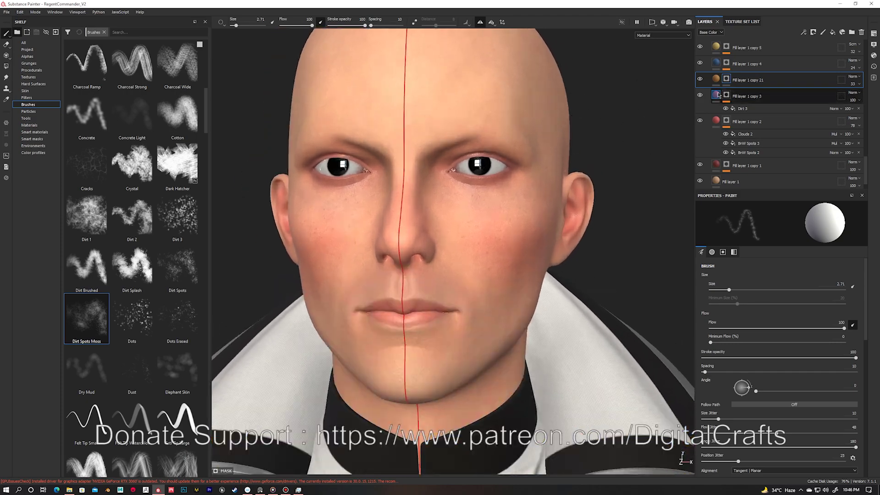
key("c")
left_click_drag(463, 220, 476, 247)
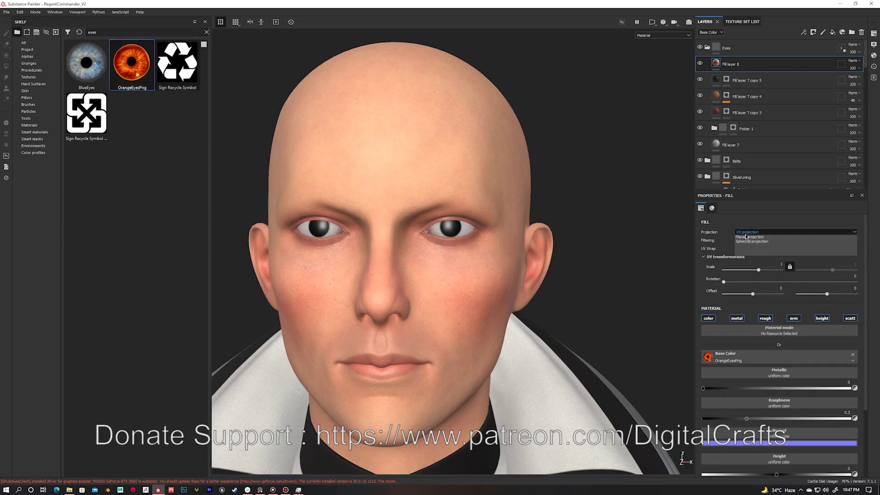
Project the eye image onto the eyes and zoom in close on one eye.
left_click(746, 236)
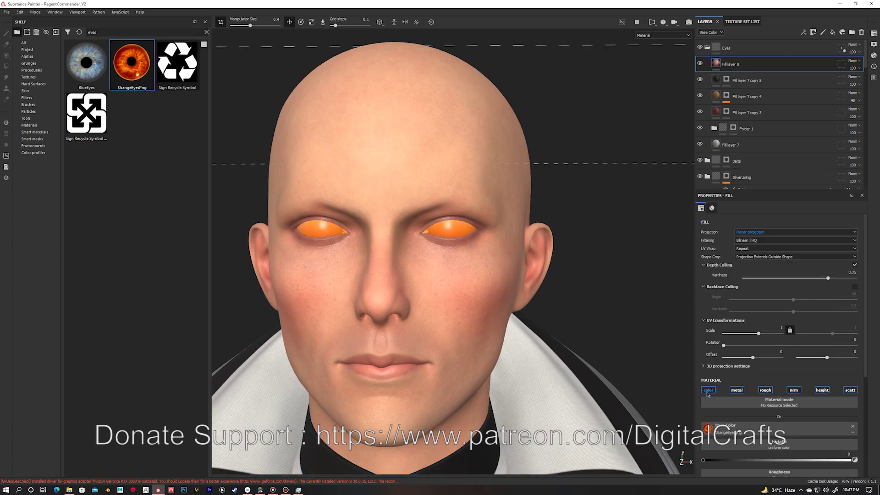
mouse_move(465, 40)
left_mouse_down("alt")
mouse_move(413, 137)
mouse_move(411, 228)
left_mouse_up("alt")
scroll(412, 138, "up", 5)
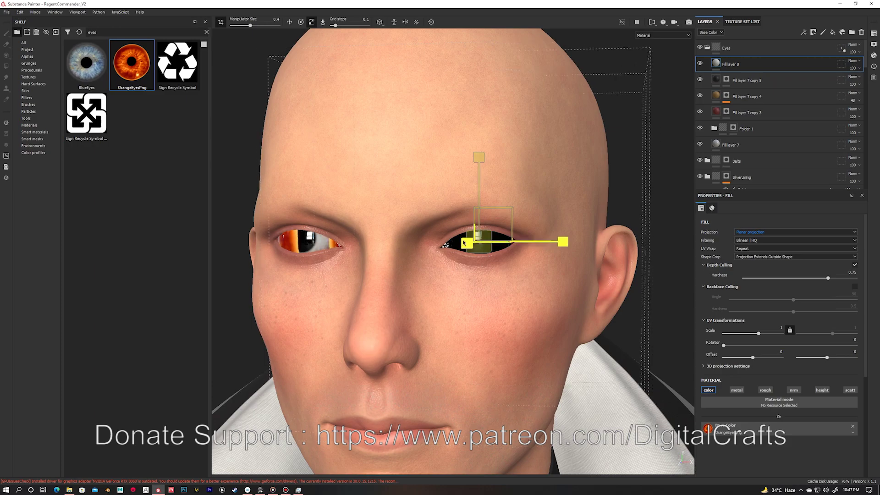
mouse_move(321, 163)
left_mouse_down("alt")
mouse_move(257, 165)
mouse_move(321, 165)
left_mouse_up("alt")
scroll(458, 238, "up", 3)
left_click(750, 248)
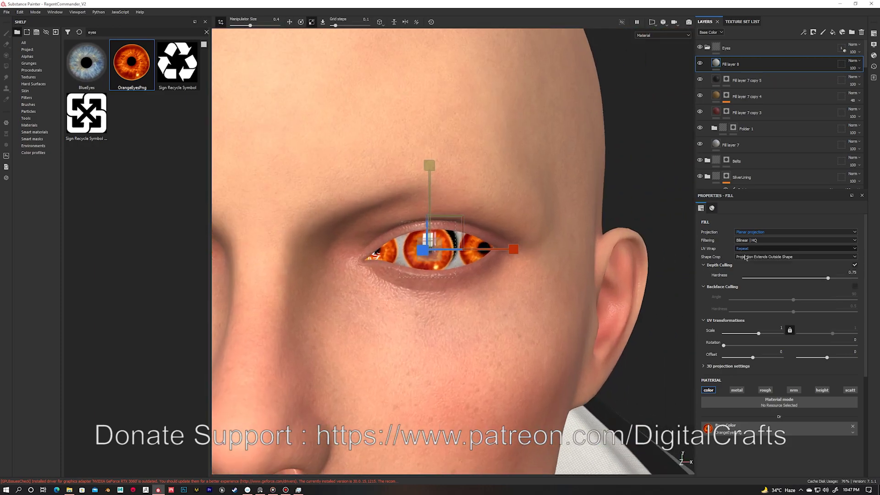
scroll(446, 258, "down", 5)
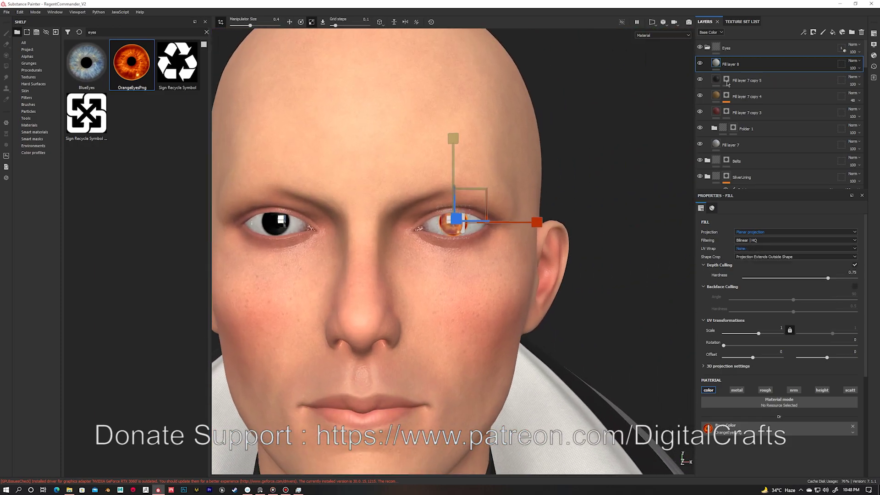
Add an HSL Perceptive filter shifting the eye hue toward blue with lower lightness.
left_click(833, 32)
left_click(775, 275)
left_click_drag(497, 172, 513, 179, "alt")
left_click_drag(783, 301, 758, 302)
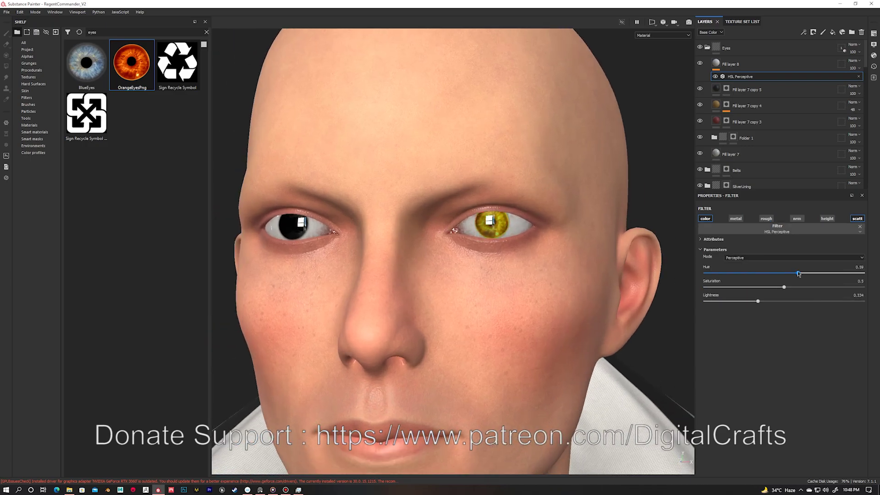
left_click_drag(819, 274, 824, 273)
mouse_move(605, 229)
left_mouse_down("alt")
mouse_move(574, 231)
mouse_move(619, 231)
left_mouse_up("alt")
left_click_drag(758, 301, 742, 302)
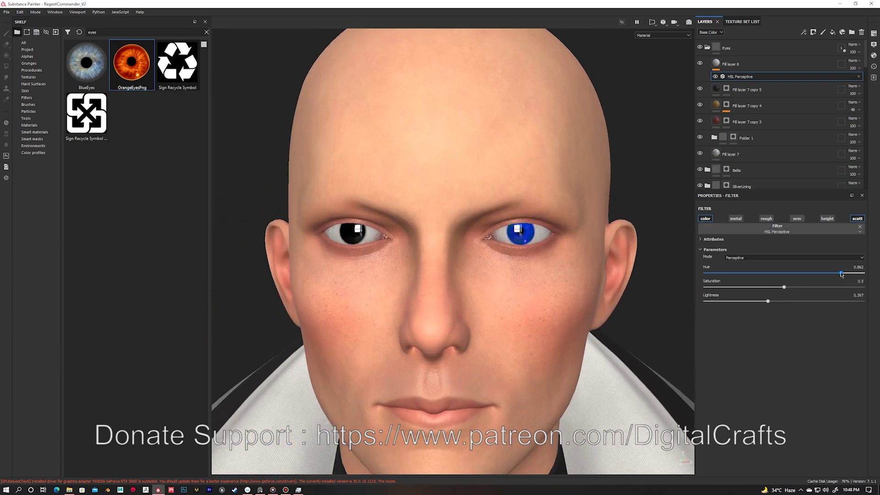
scroll(505, 207, "up", 3)
Select the eye fill layer and frame the whole face again.
left_click(756, 64)
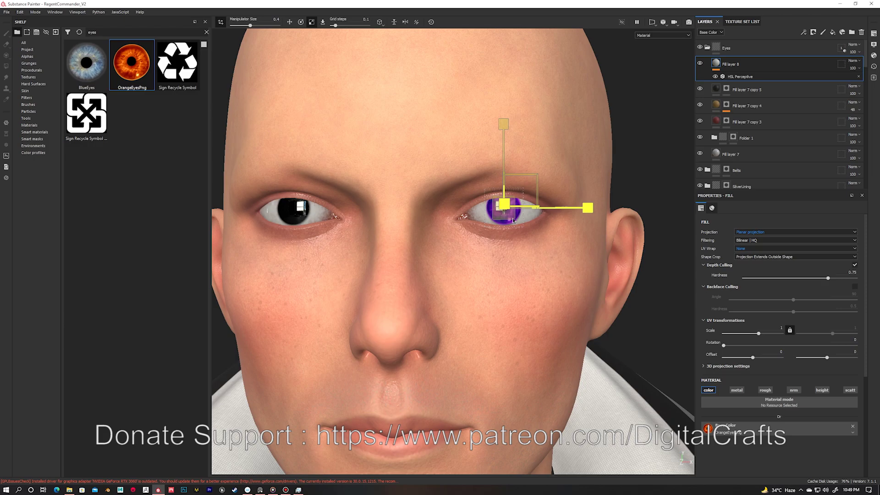
left_click_drag(513, 221, 511, 220, "alt")
scroll(428, 200, "down", 2)
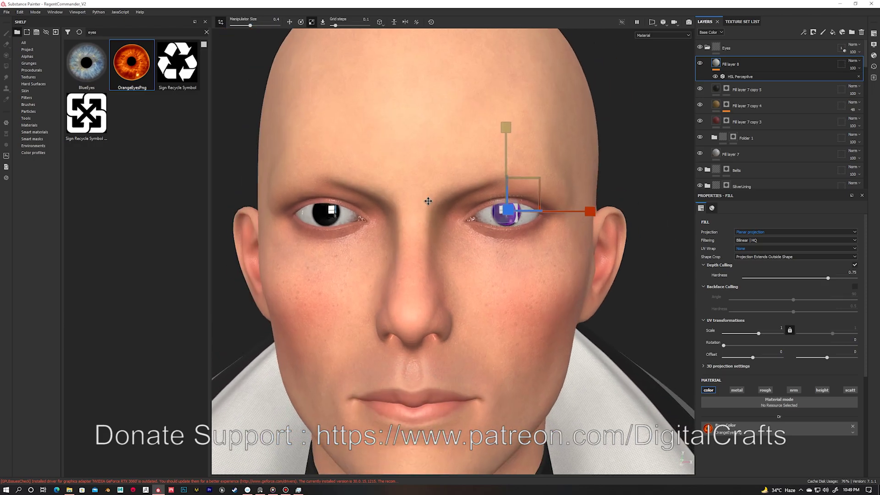
scroll(349, 128, "down", 3)
scroll(618, 195, "up", 3)
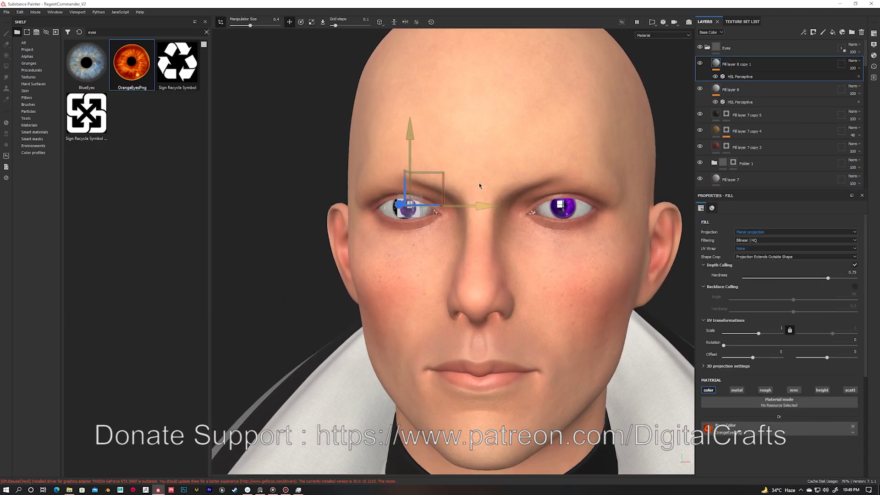
scroll(480, 186, "up", 5)
key("f")
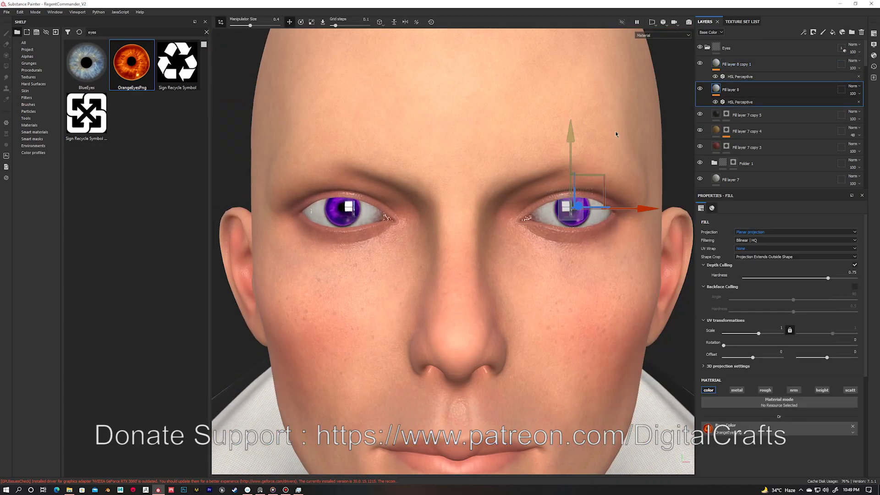
scroll(412, 210, "down", 3)
scroll(510, 119, "up", 2)
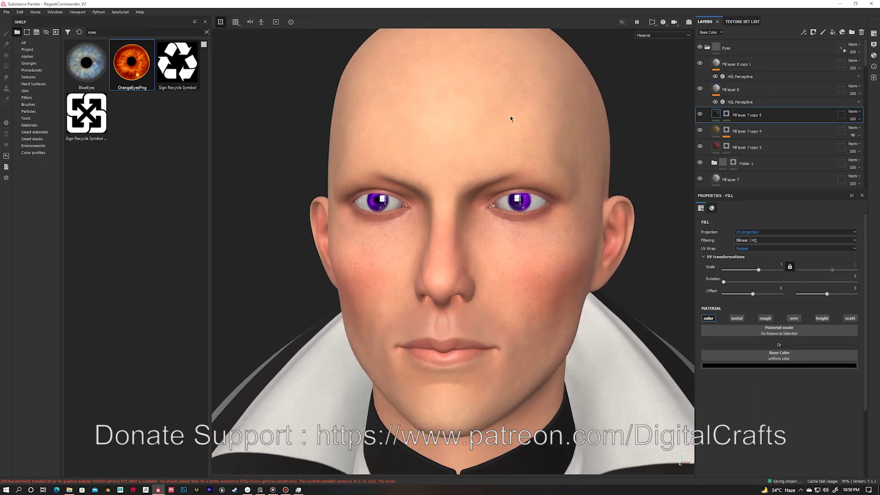
scroll(336, 212, "up", 1)
Duplicate Fill layer 8 with its HSL filter, then return to material view zoomed out.
left_click(740, 102)
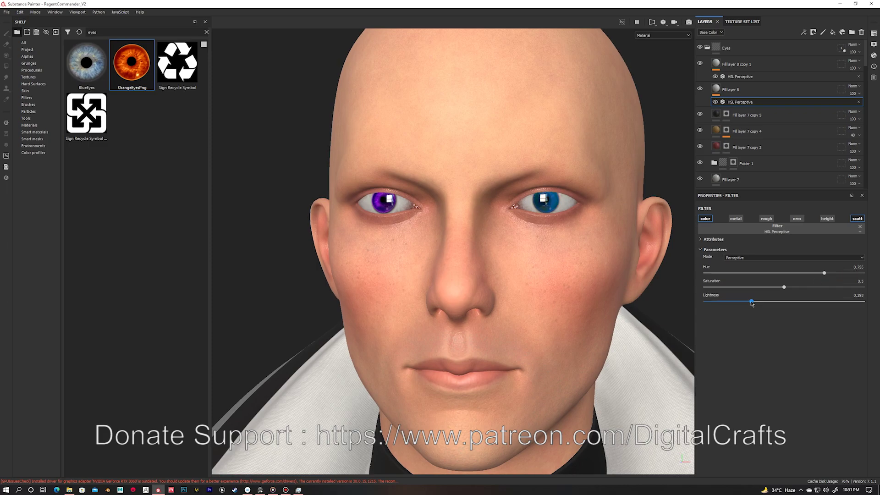
key("ctrl+d")
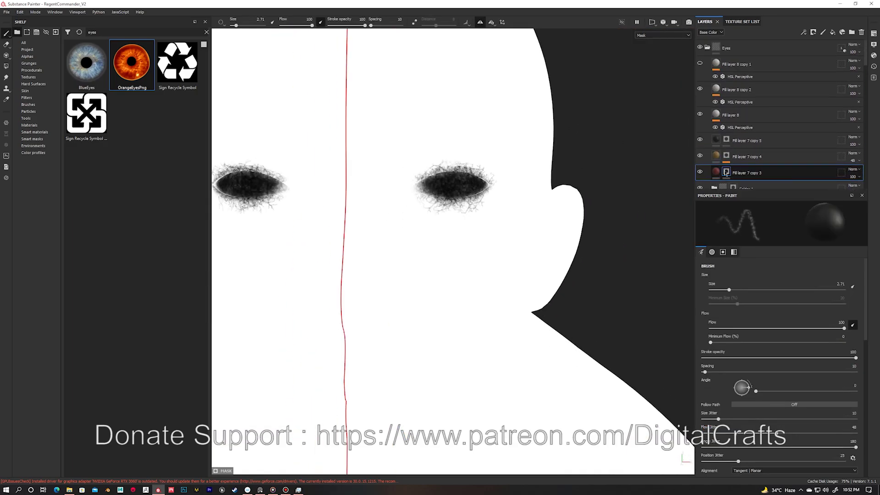
left_click(727, 172, "alt")
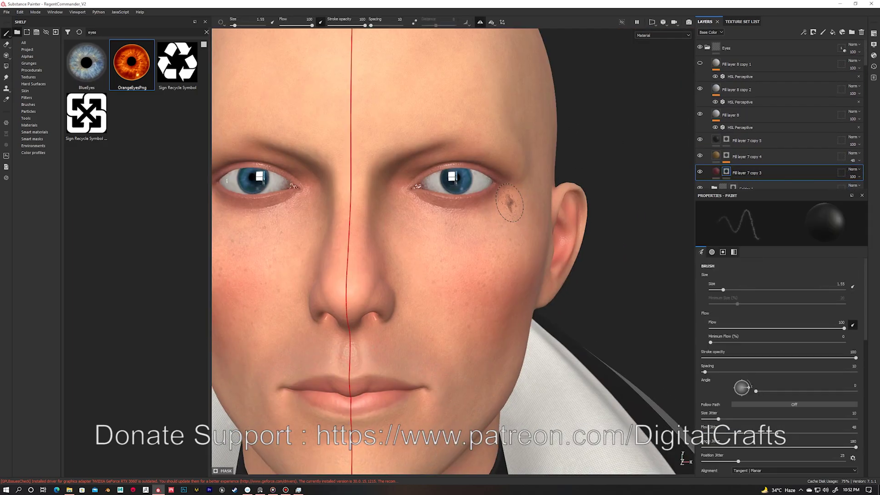
mouse_move(440, 186)
right_mouse_down("alt")
mouse_move(344, 230)
mouse_move(321, 256)
right_mouse_up("alt")
scroll(745, 102, "down", 5)
right_click(745, 103)
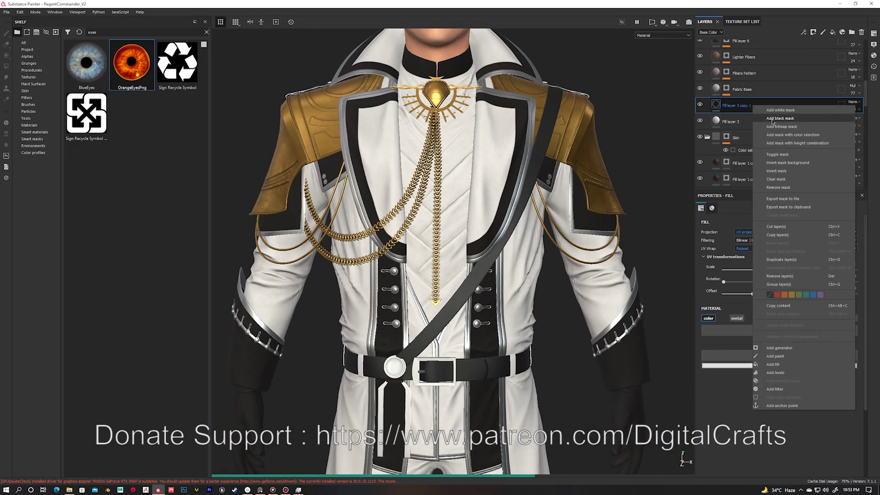
Give the duplicated fill a black mask limited to the shirt mesh, with a mint base colour.
left_click(779, 124)
left_click(716, 105)
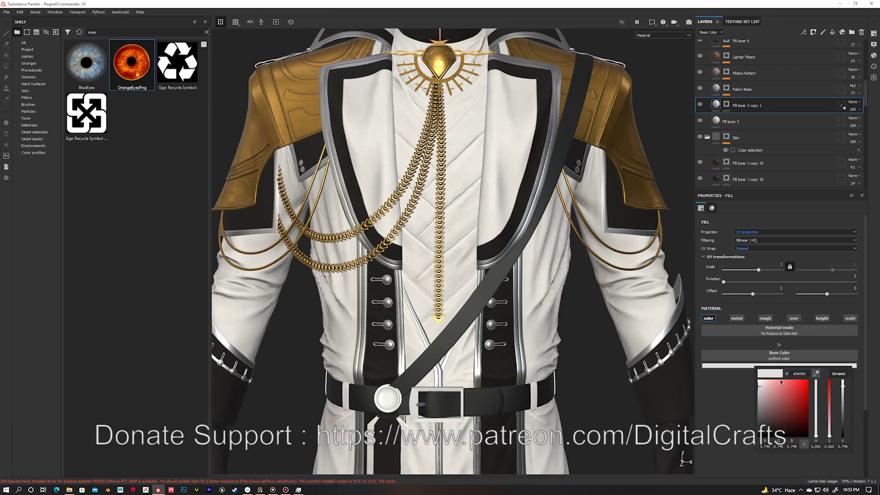
left_click_drag(781, 382, 769, 394)
left_click(816, 413)
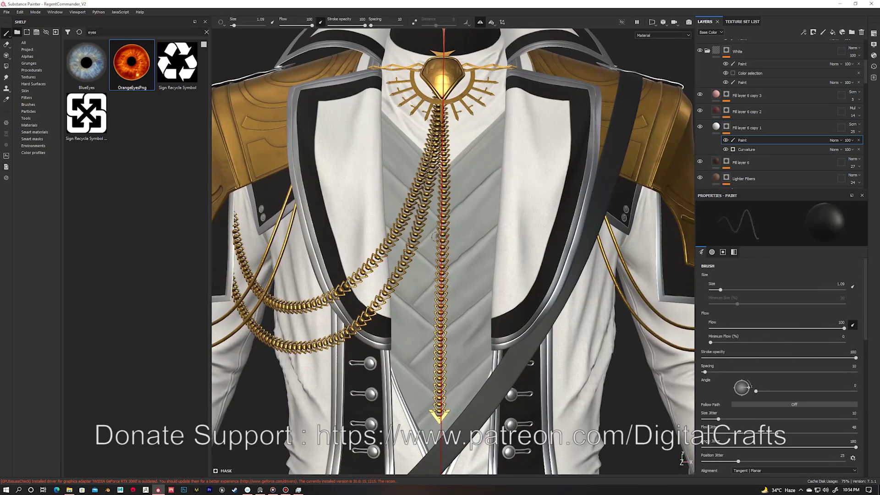
Add an Ambient Occlusion generator to the black Fill layer 9's mask, viewing it in greyscale.
key("m")
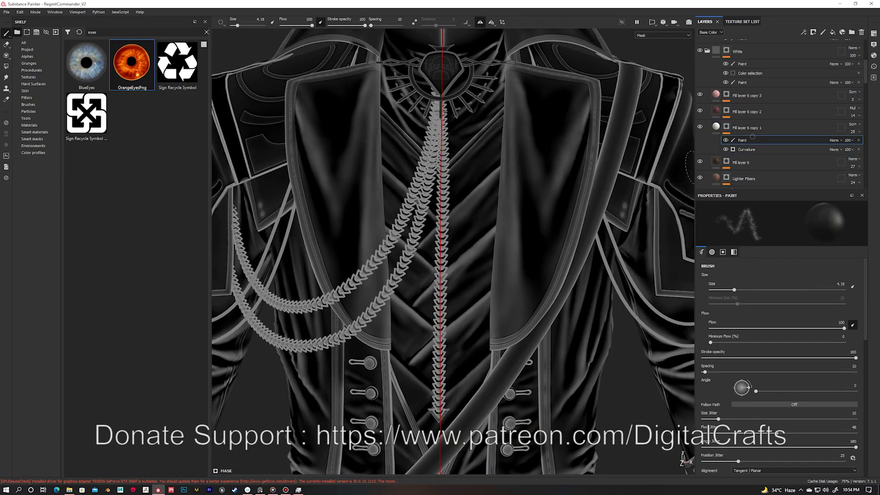
left_click_drag(429, 364, 479, 175, "alt")
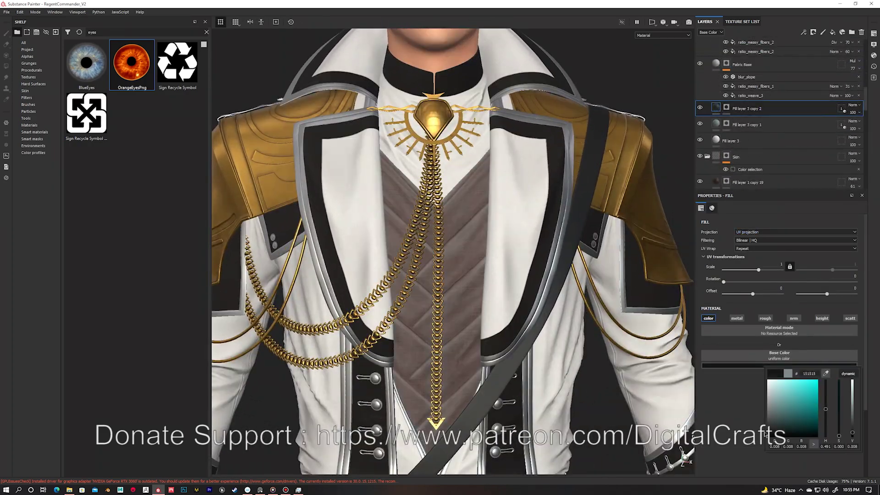
right_click(742, 109)
left_click(770, 355)
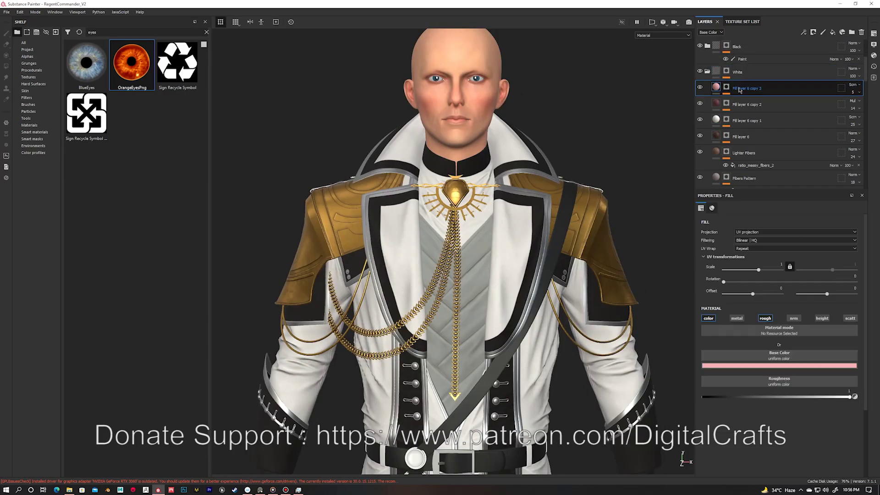
left_click(832, 32)
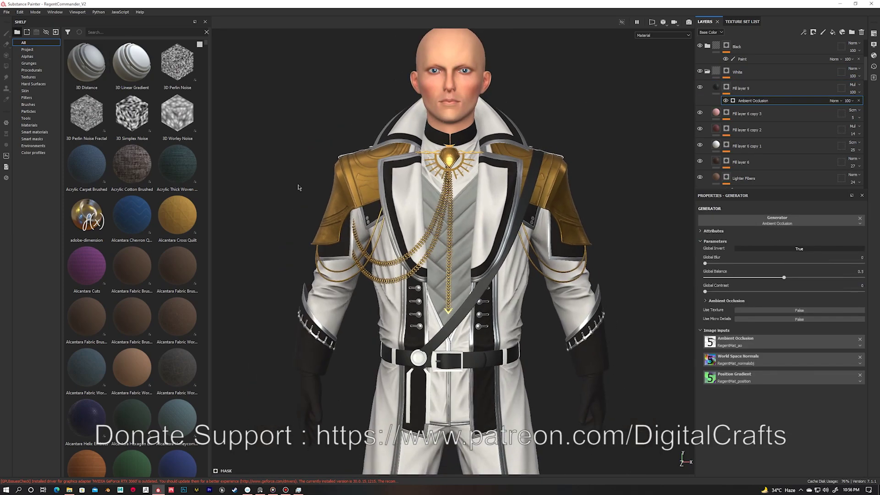
Feed RegentMat_ao2 into the Ambient Occlusion input and raise the Clouds 2 scale to 10.94.
left_click(32, 70)
left_click(27, 50)
scroll(454, 247, "up", 3)
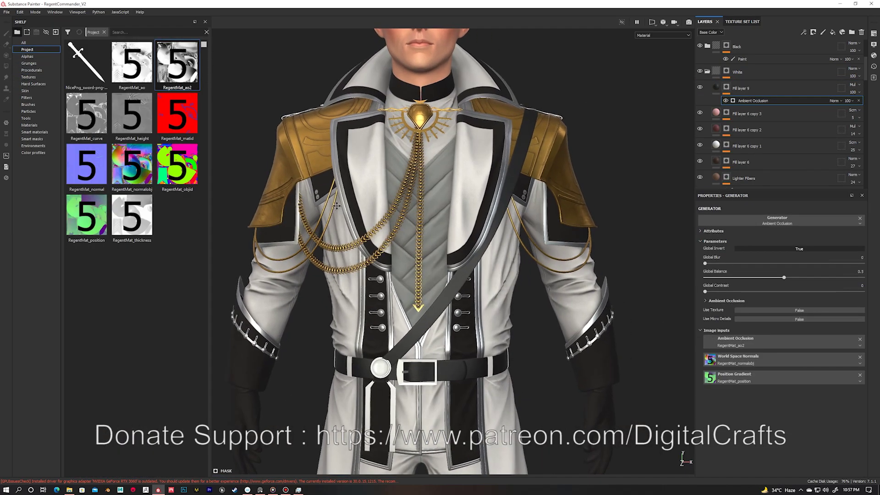
left_click(716, 88)
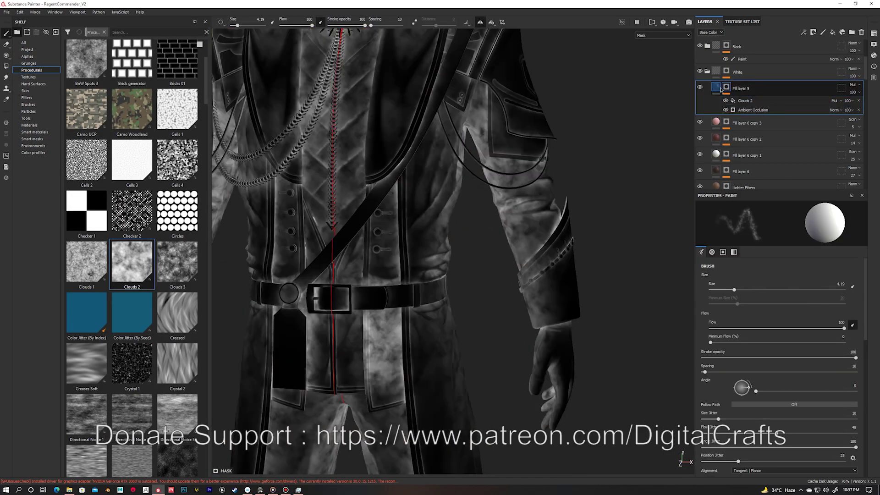
left_click_drag(770, 281, 770, 282)
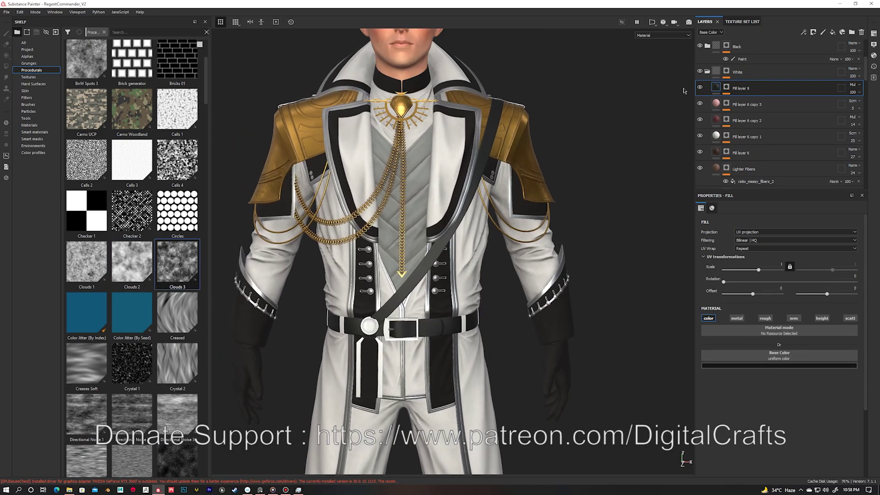
Give the fill a warm brown base colour and switch its mask generator to Curvature.
left_click(779, 366)
left_click_drag(783, 430, 784, 421)
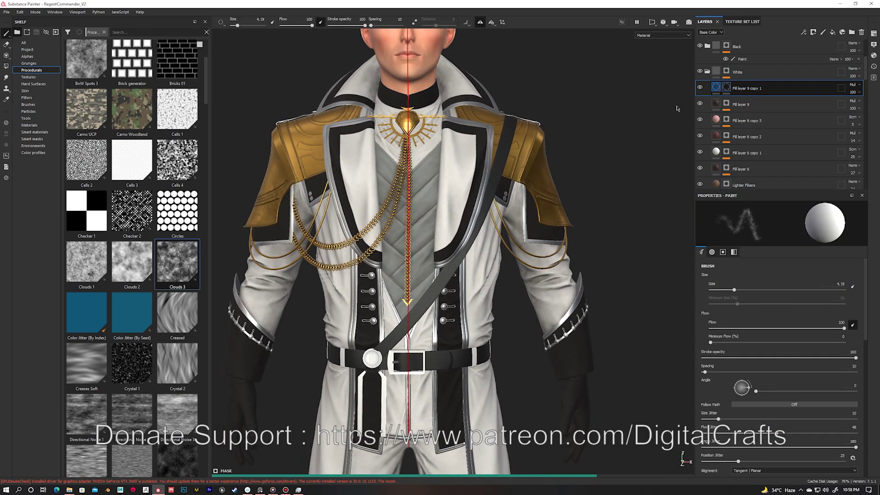
left_click(861, 239)
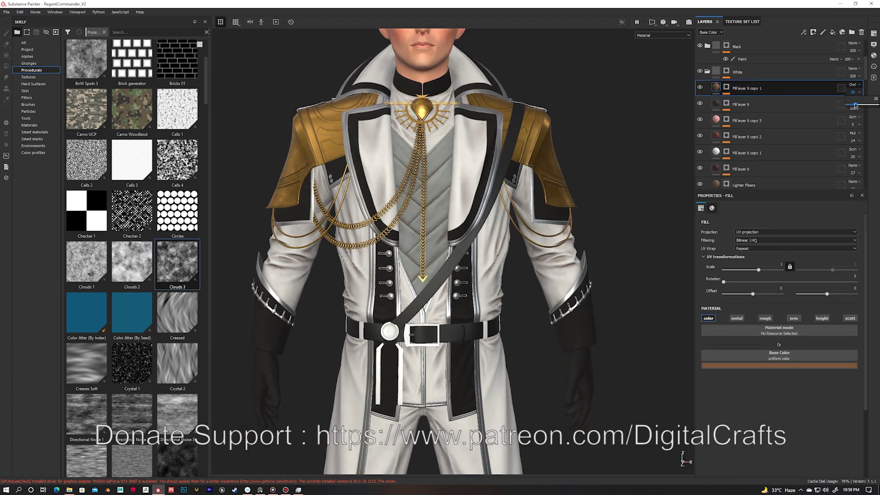
middle_click_drag(555, 116, 537, 163, "alt")
scroll(710, 151, "up", 2)
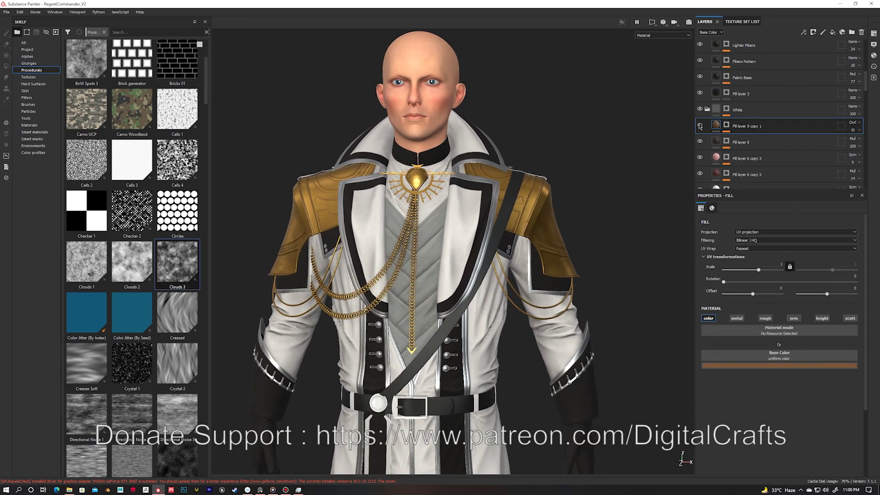
Lower Fill layer 9 copy 1's opacity to a faint level.
left_click_drag(853, 130, 857, 143)
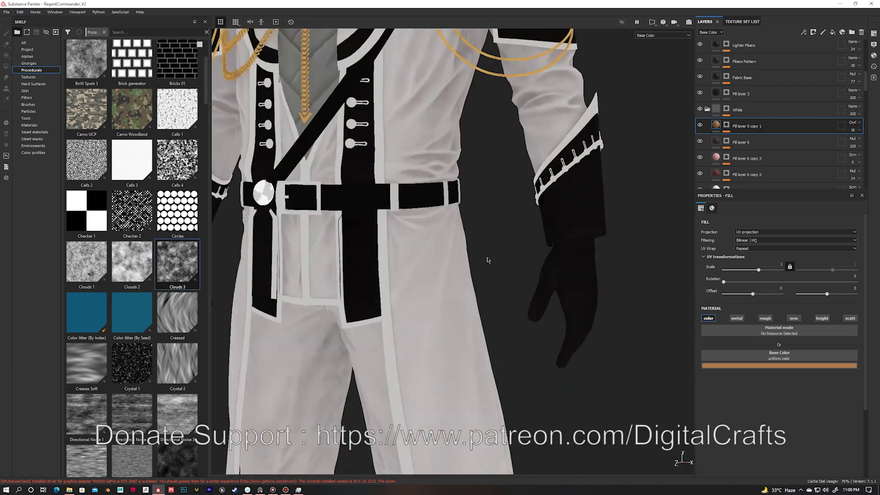
left_click_drag(853, 130, 851, 143)
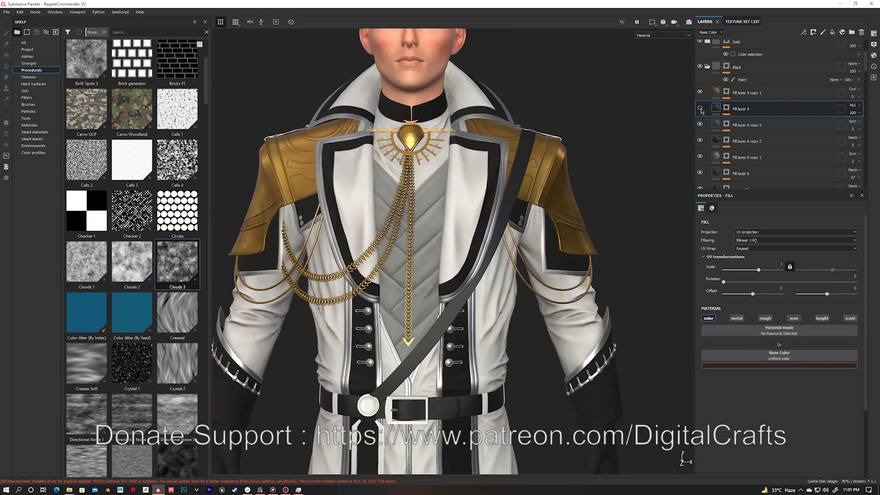
left_click(752, 92)
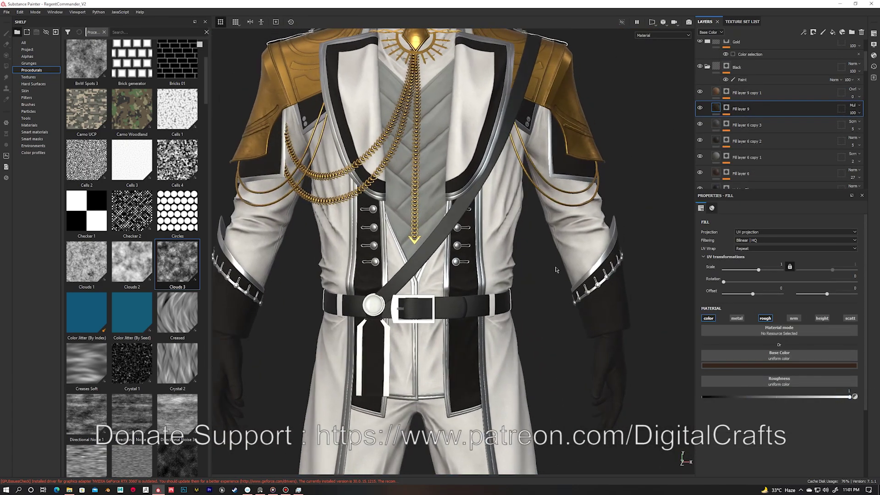
mouse_move(853, 97)
left_mouse_down()
mouse_move(866, 108)
mouse_move(855, 110)
left_mouse_up()
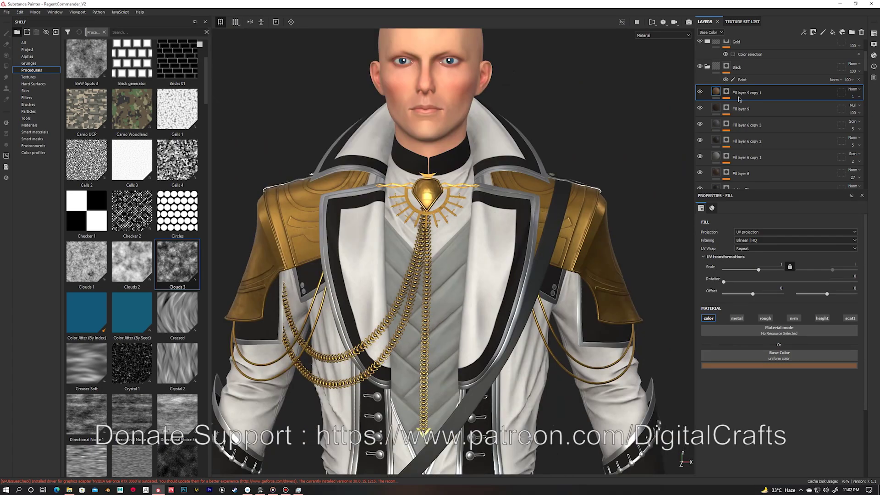
scroll(779, 115, "up", 3)
Browse the fabric layers (Fill layer 3, Fabric Base, Fibers Pattern) and zoom onto the shoulder fabric.
left_click(742, 126)
scroll(742, 125, "down", 5)
left_click(743, 123)
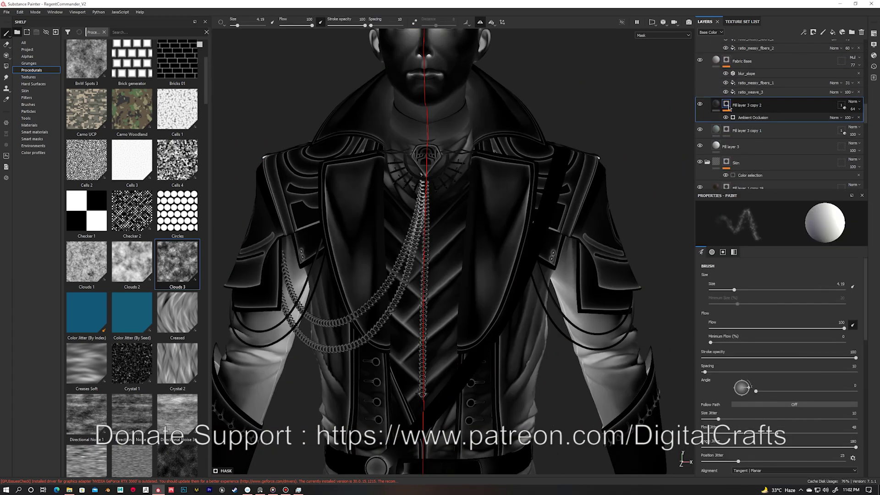
left_click(743, 82)
scroll(747, 103, "up", 1)
left_click(744, 124, "shift")
left_click_drag(458, 229, 642, 238, "alt")
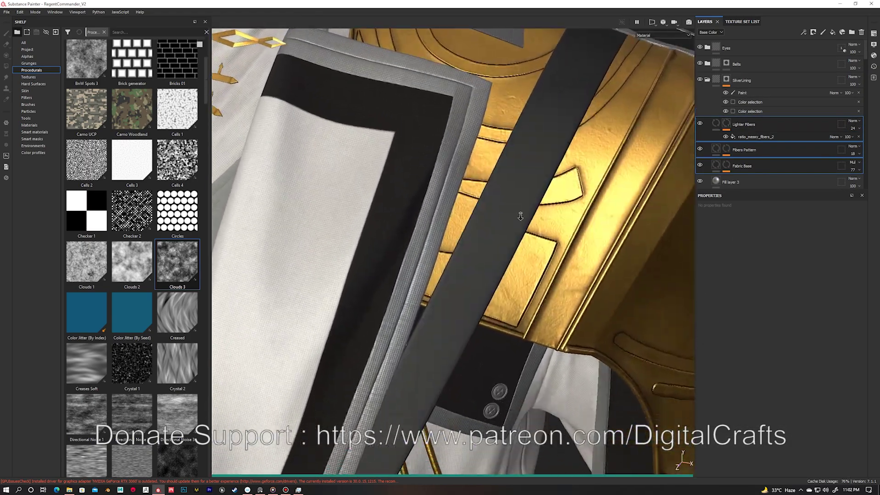
Disable Fabric Base's roughness channel and reduce its height to 0.0275.
left_click(743, 166)
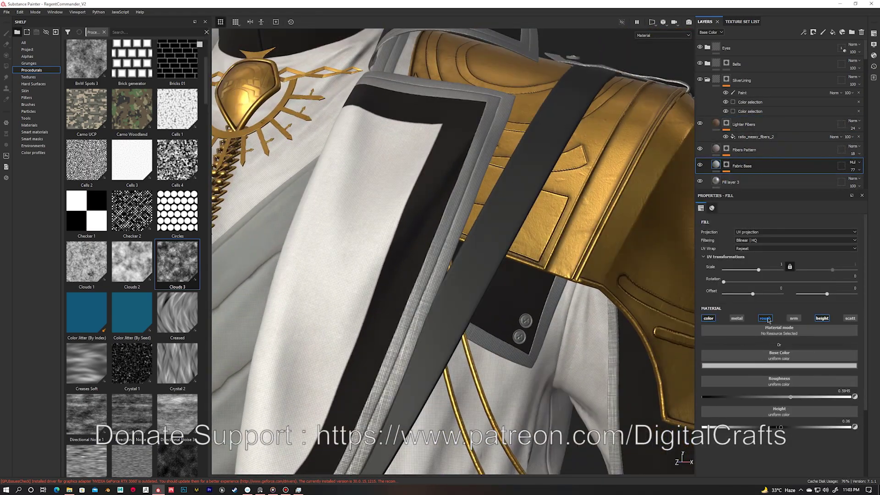
left_click(769, 320)
left_click_drag(690, 220, 675, 171, "alt")
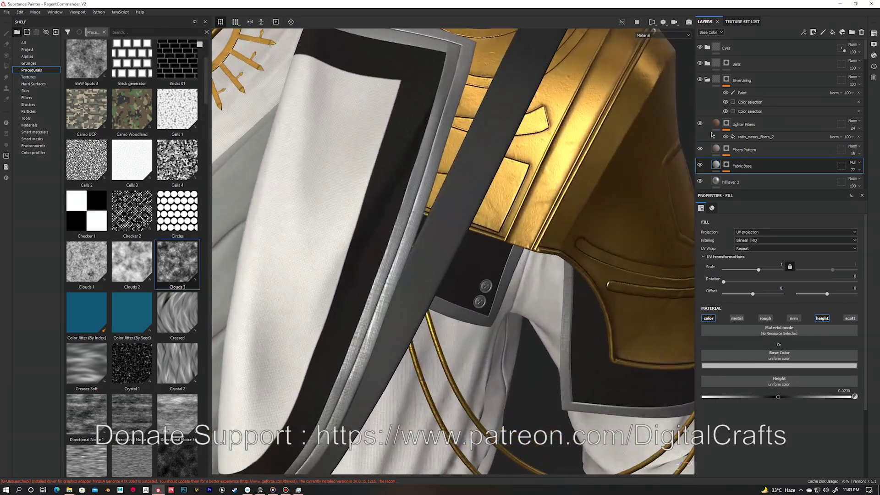
left_click(743, 149)
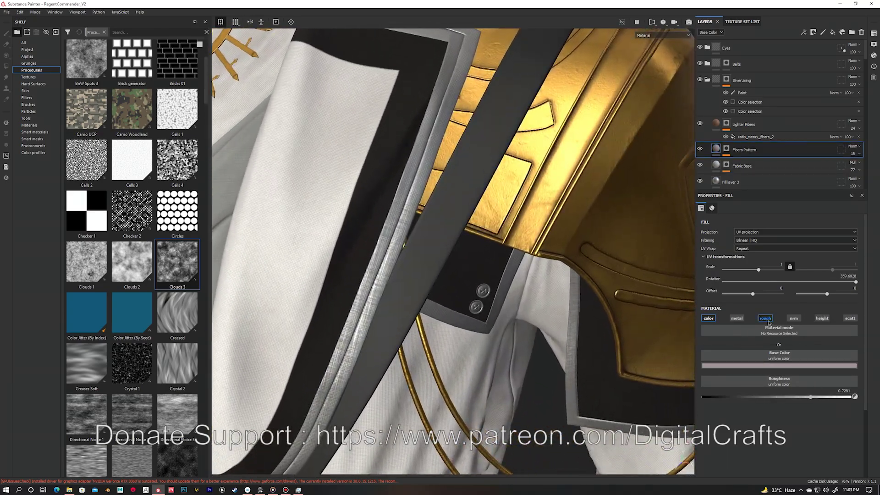